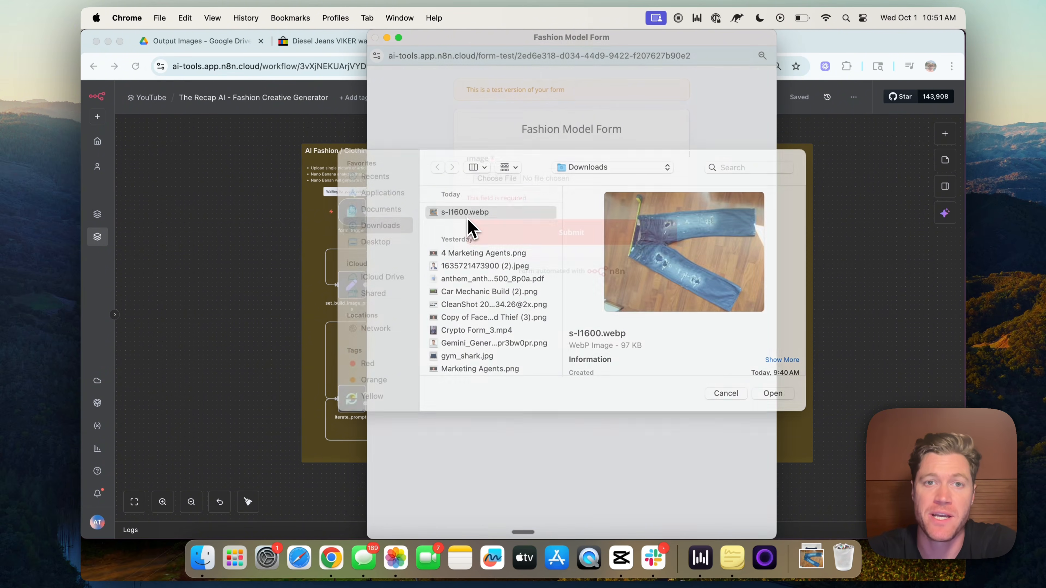
# - Switch to the eBay listing for the Diesel Viker jeans and examine the main product photo
pyautogui.click(257, 150)
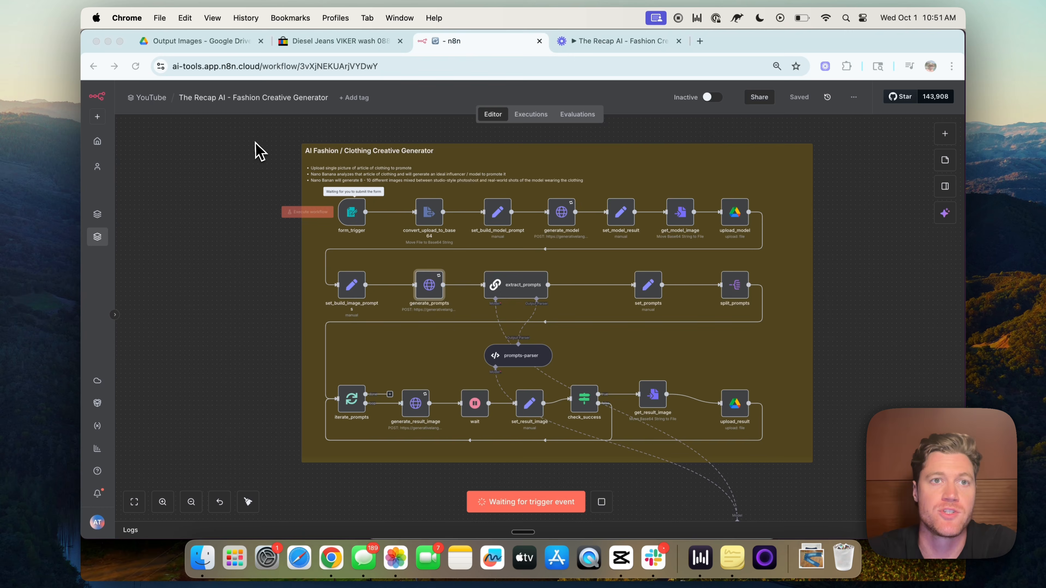
pyautogui.click(346, 41)
pyautogui.scroll(-3, 428, 366)
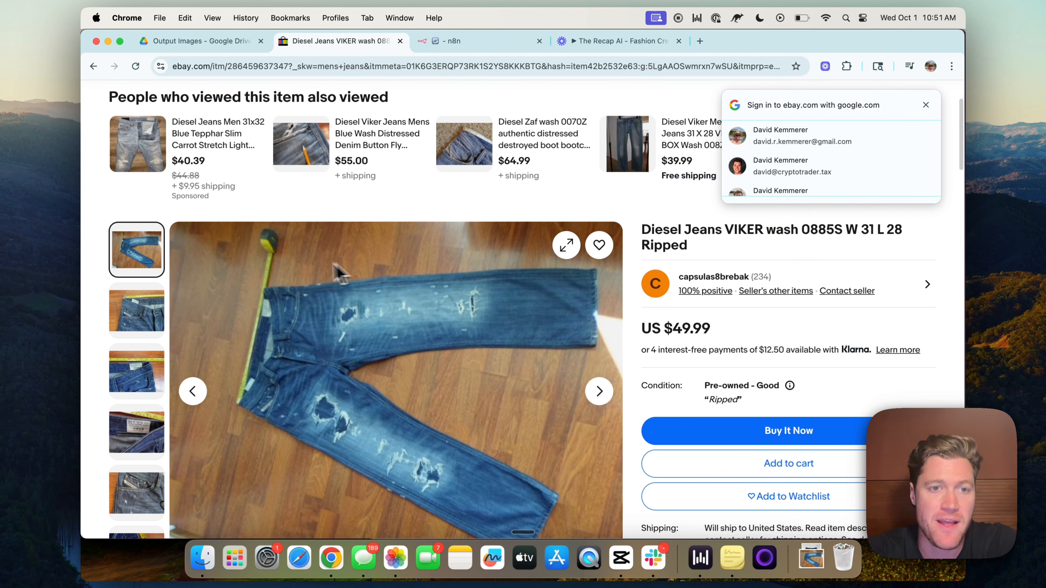
pyautogui.scroll(-2, 329, 329)
pyautogui.scroll(-1, 327, 326)
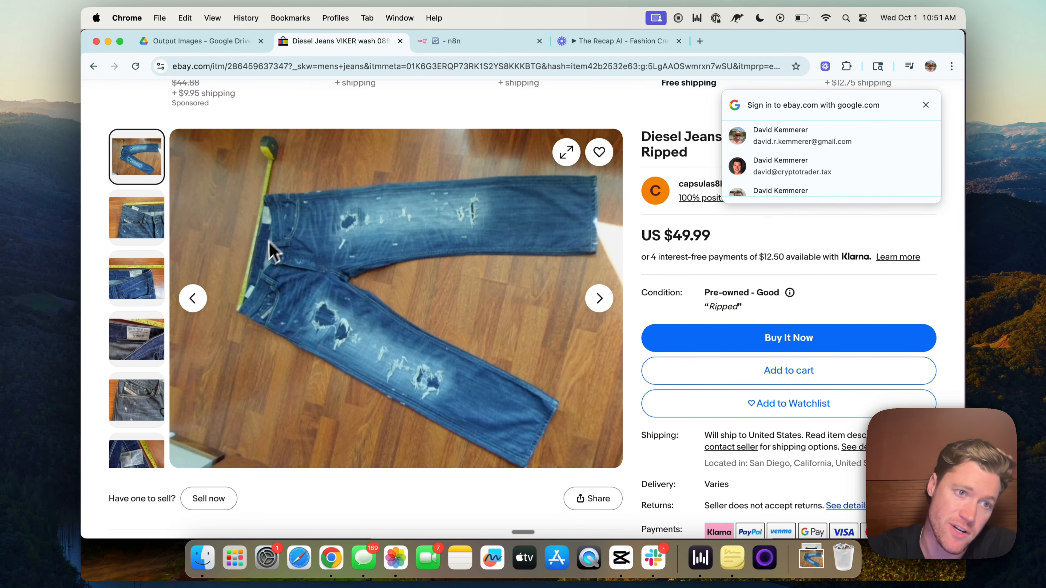
# - Return to the n8n workflow, submit the Fashion Model Form with s-l1600.webp, and close the form window
pyautogui.click(453, 41)
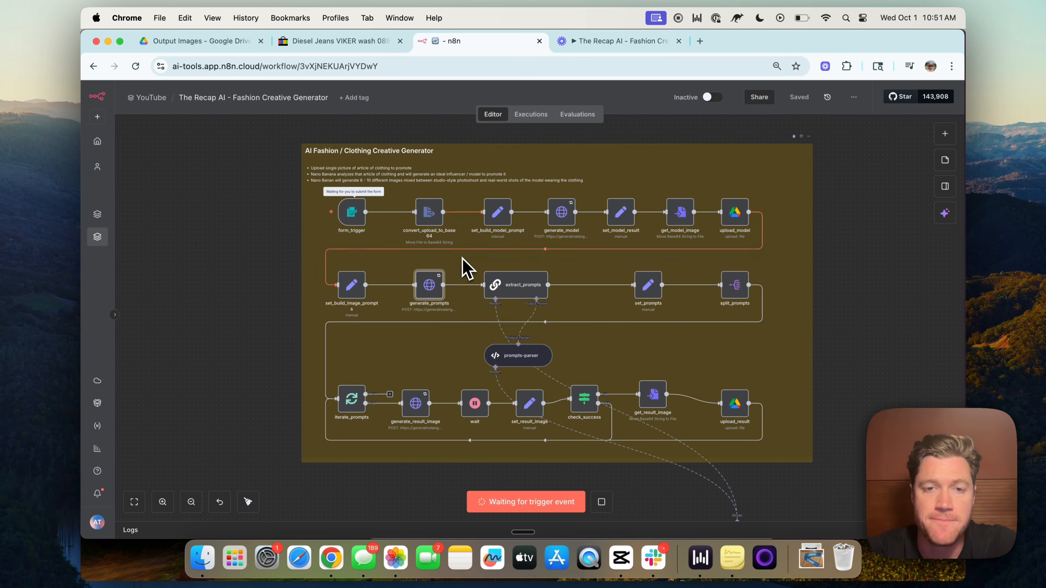
pyautogui.press('super+grave')
pyautogui.click(545, 238)
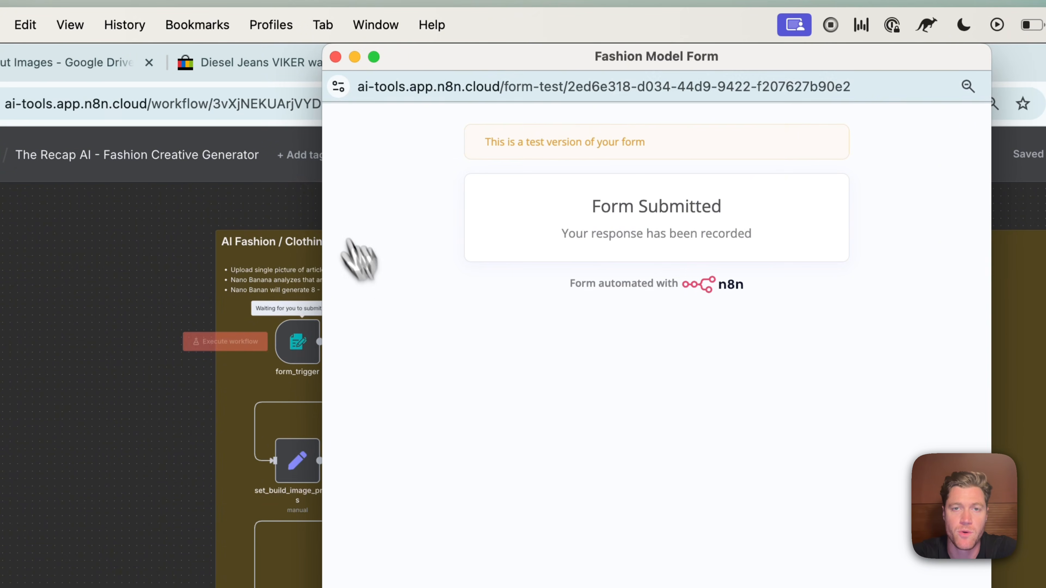
pyautogui.click(336, 57)
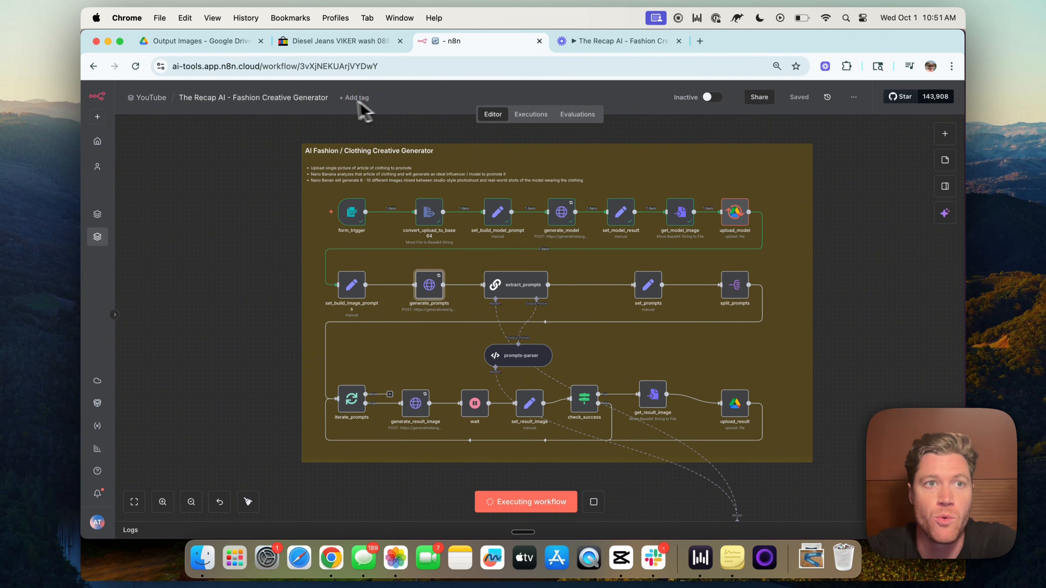
# - Switch to the Output Images folder in Google Drive and view the newly generated AI Model image full size
pyautogui.click(228, 46)
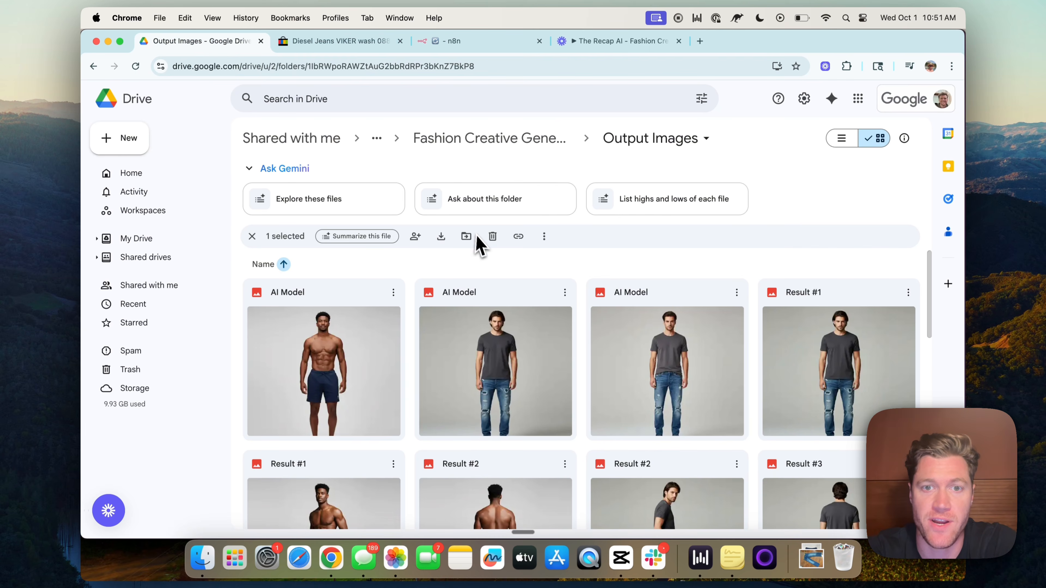
pyautogui.doubleClick(669, 358)
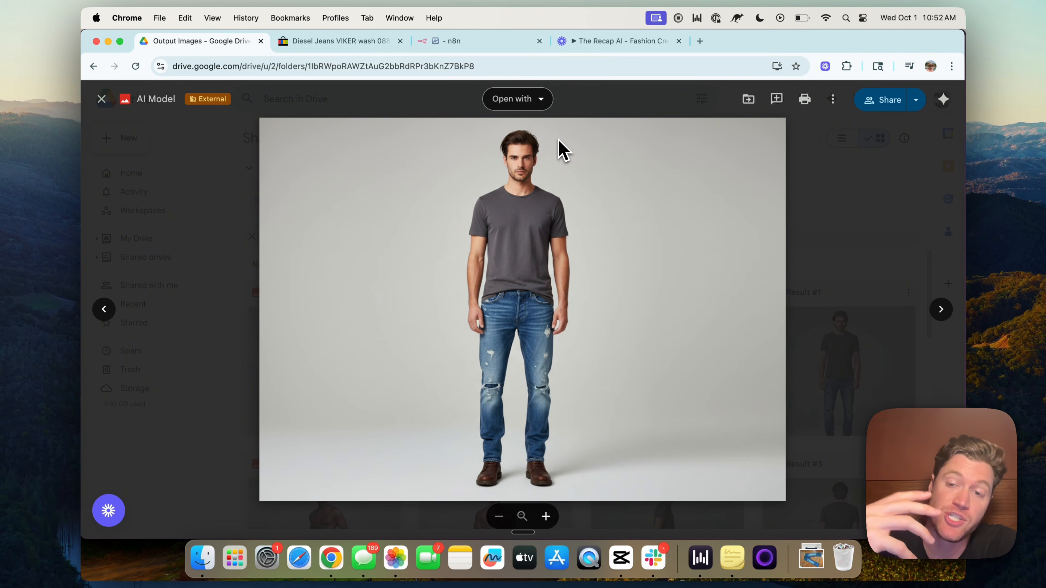
# - Return to the n8n workflow and read the generate_prompts node's output text, closing the node when finished
pyautogui.click(485, 43)
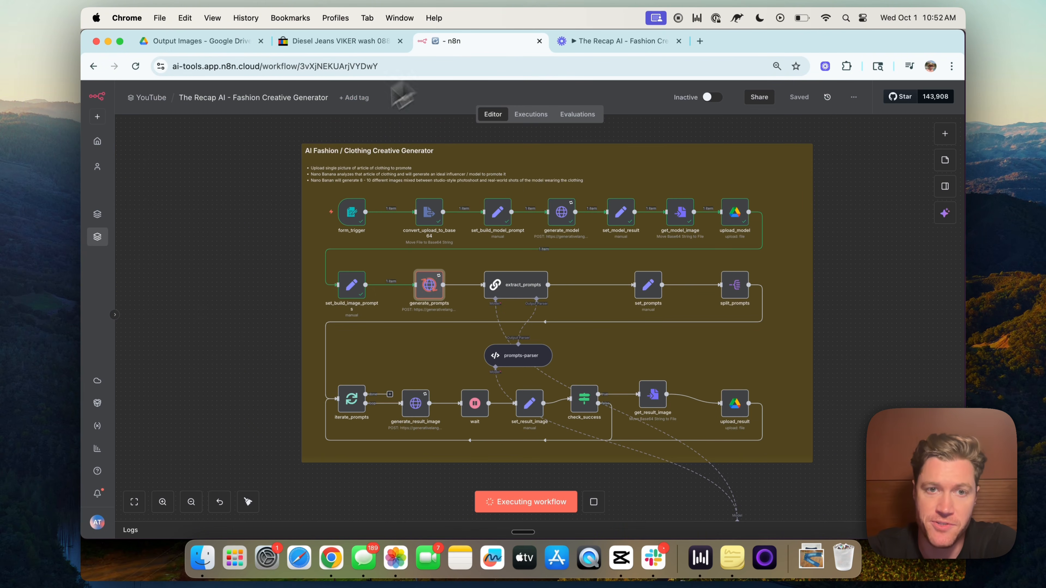
pyautogui.scroll(2, 364, 278)
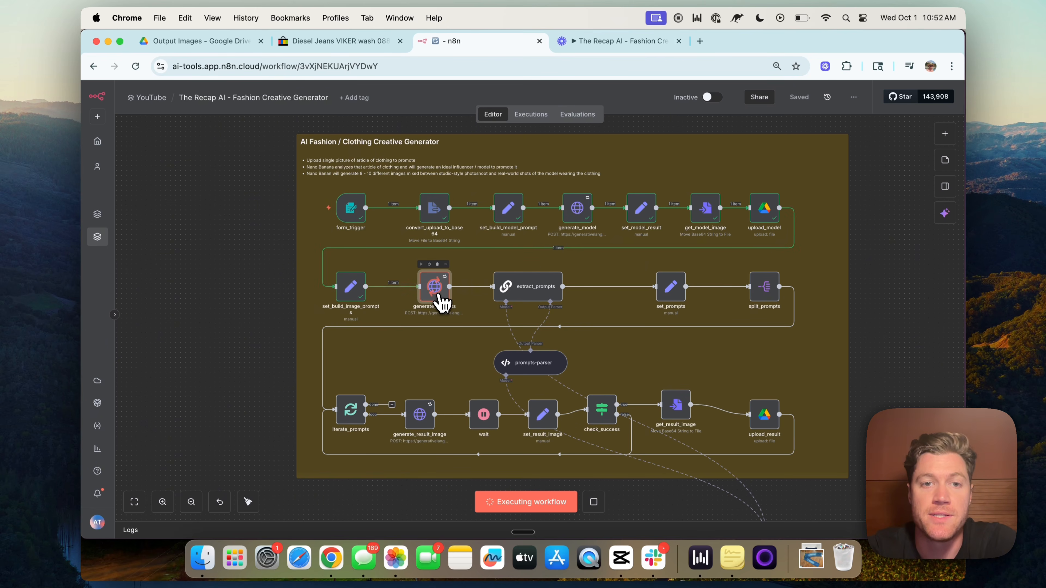
pyautogui.doubleClick(439, 299)
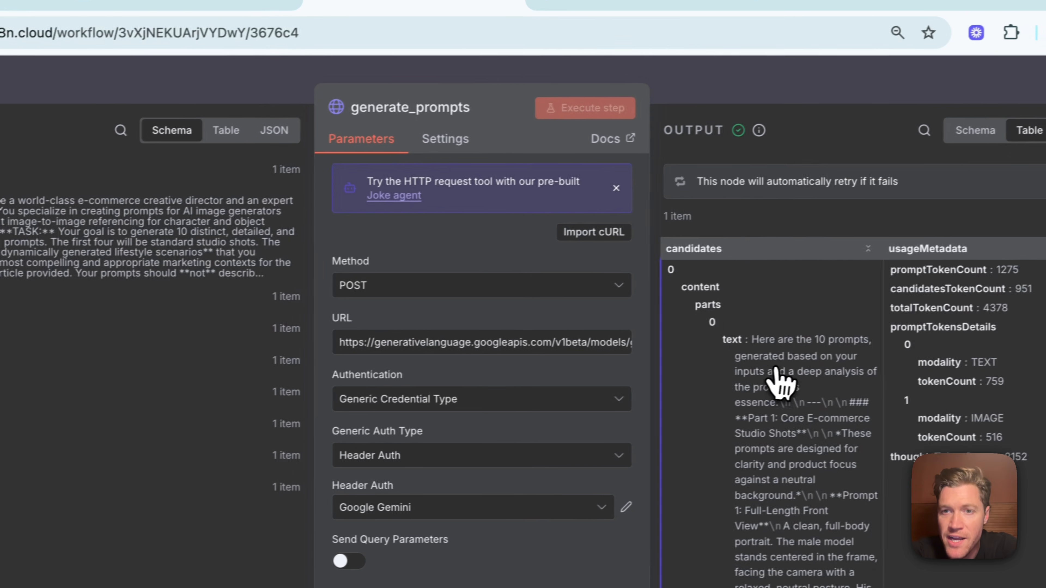
pyautogui.scroll(-5, 777, 375)
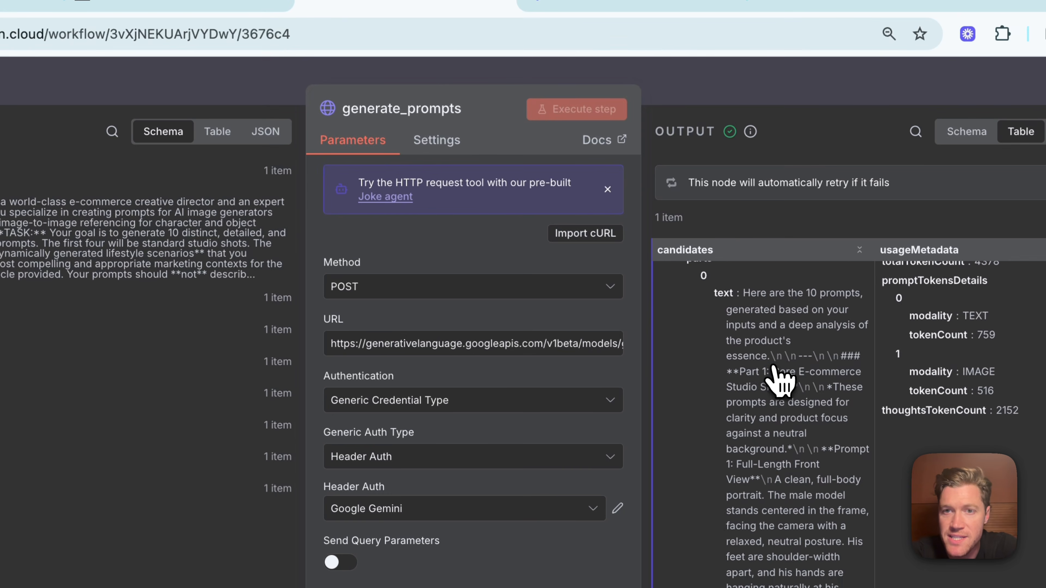
pyautogui.scroll(-10, 777, 381)
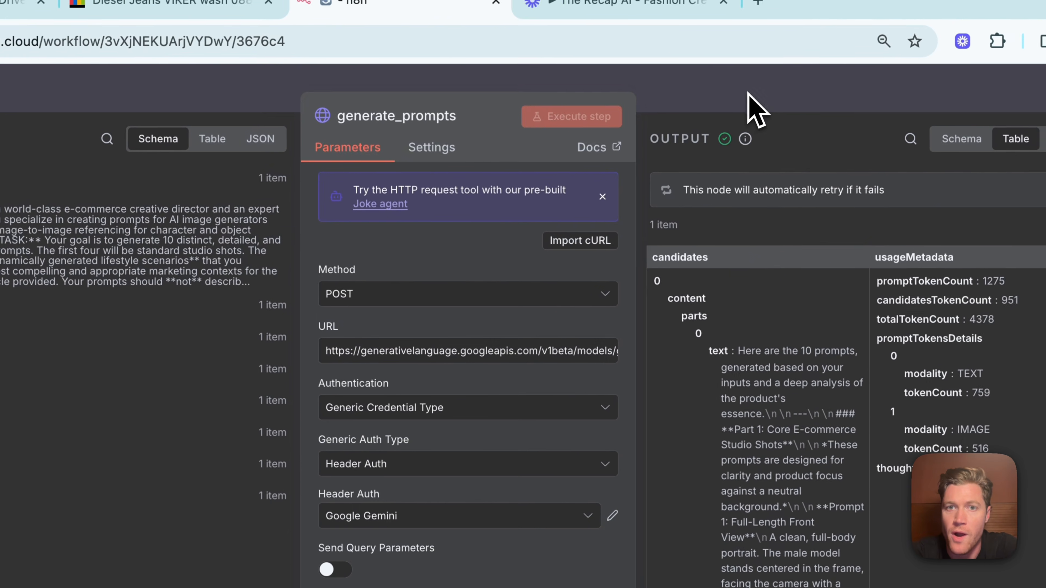
pyautogui.click(754, 93)
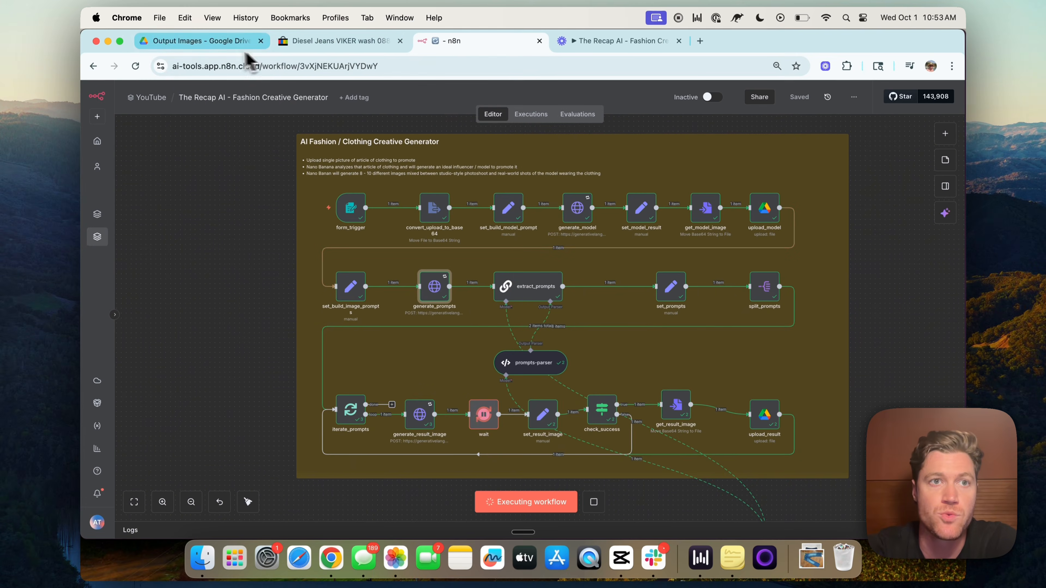
# - In the Google Drive output folder, view the jeans model's studio shots Result #2 and Result #3 full size
pyautogui.click(225, 43)
pyautogui.click(216, 171)
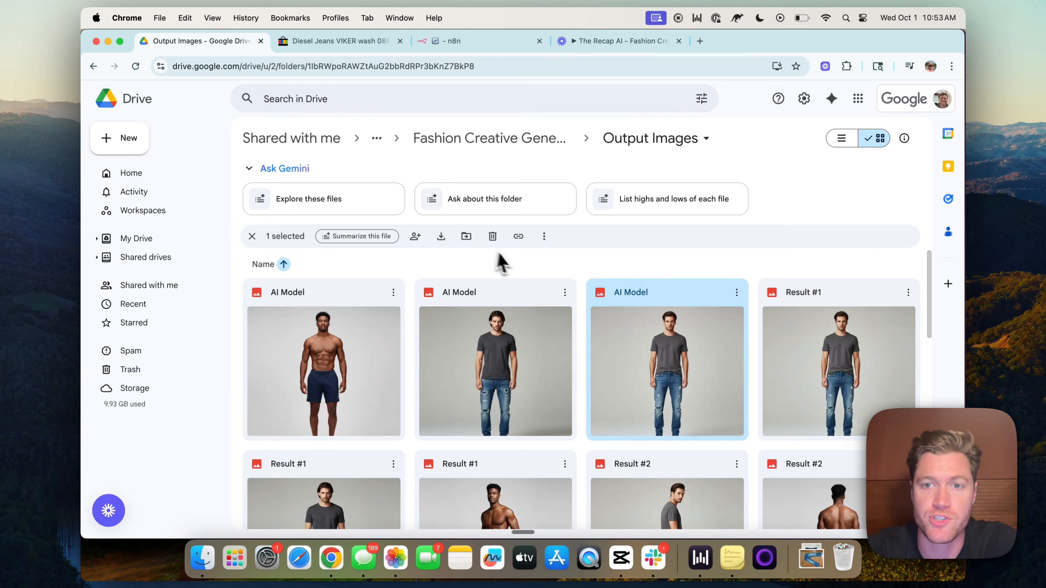
pyautogui.scroll(-5, 497, 259)
pyautogui.doubleClick(691, 285)
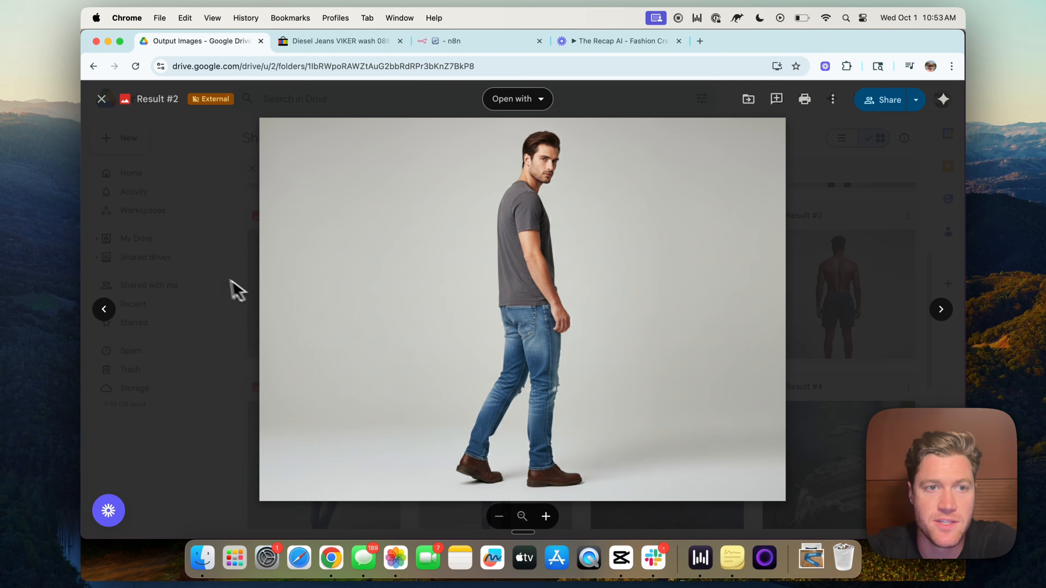
pyautogui.click(229, 288)
pyautogui.scroll(-4, 383, 293)
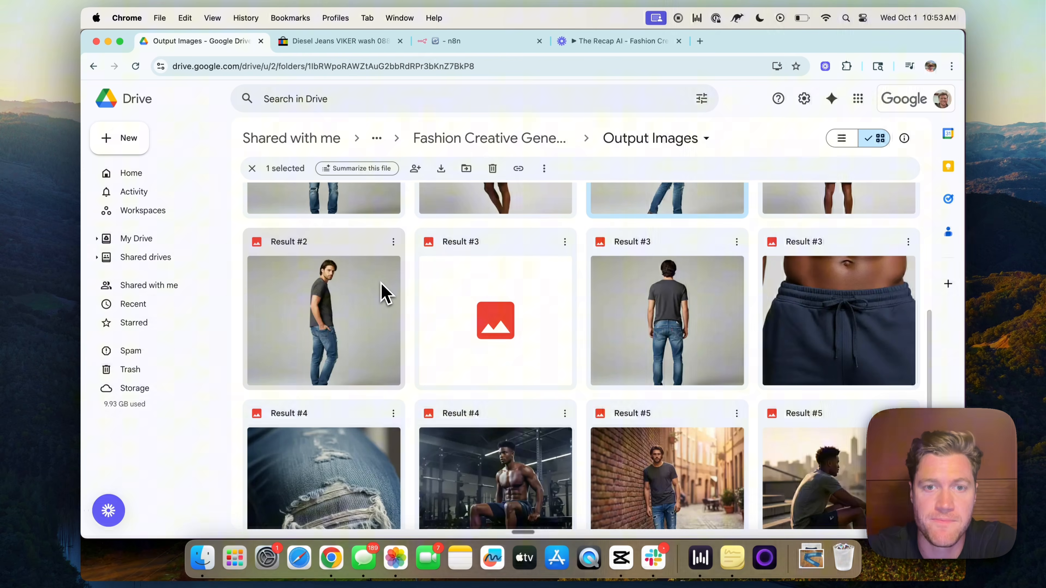
pyautogui.doubleClick(343, 311)
pyautogui.click(227, 298)
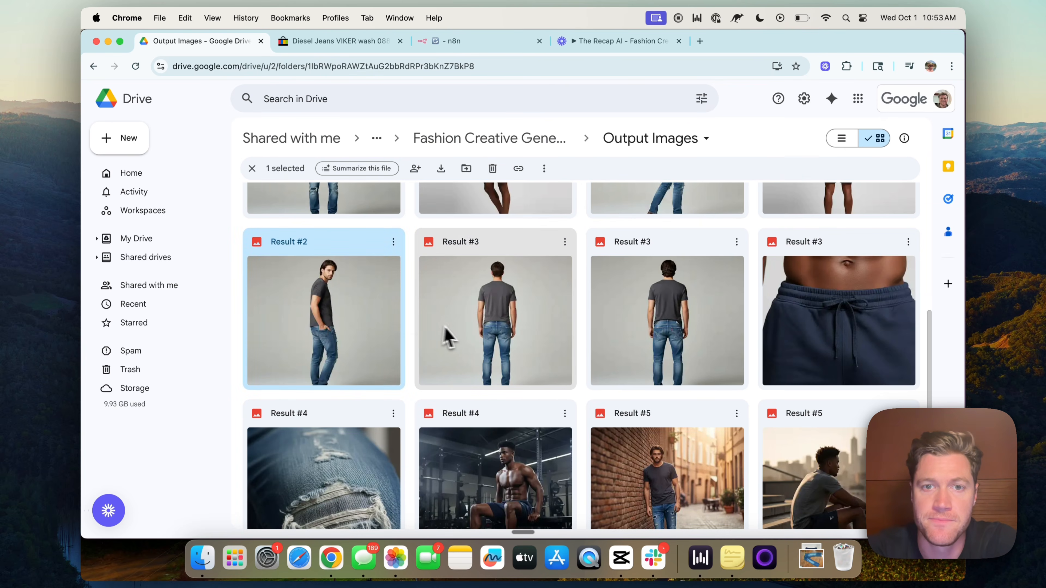
pyautogui.doubleClick(460, 339)
pyautogui.click(229, 304)
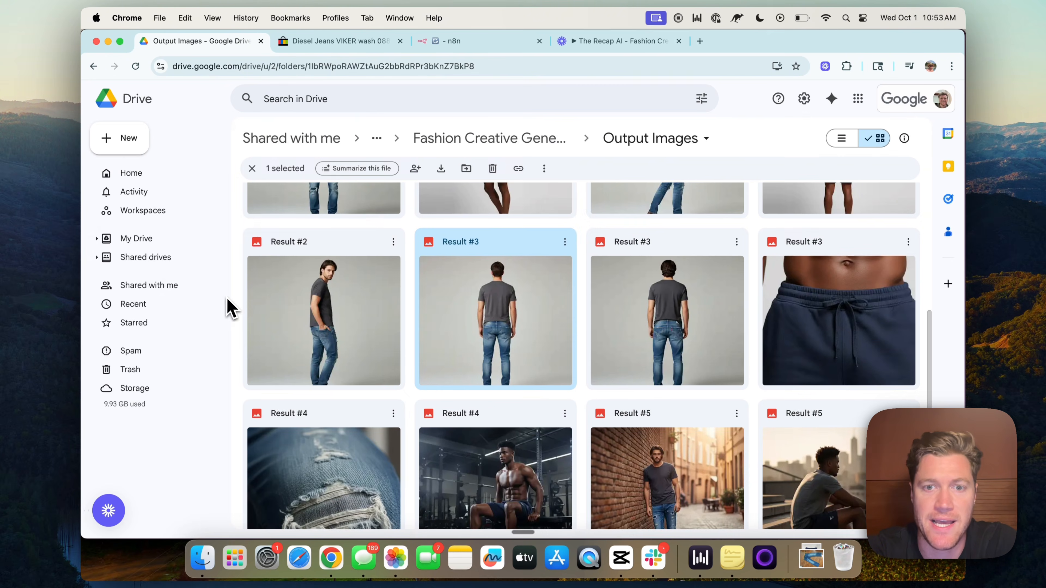
# - View the jeans lifestyle shots Result #8 and Result #6 full size in the Output Images folder
pyautogui.scroll(-4, 465, 307)
pyautogui.scroll(-1, 471, 309)
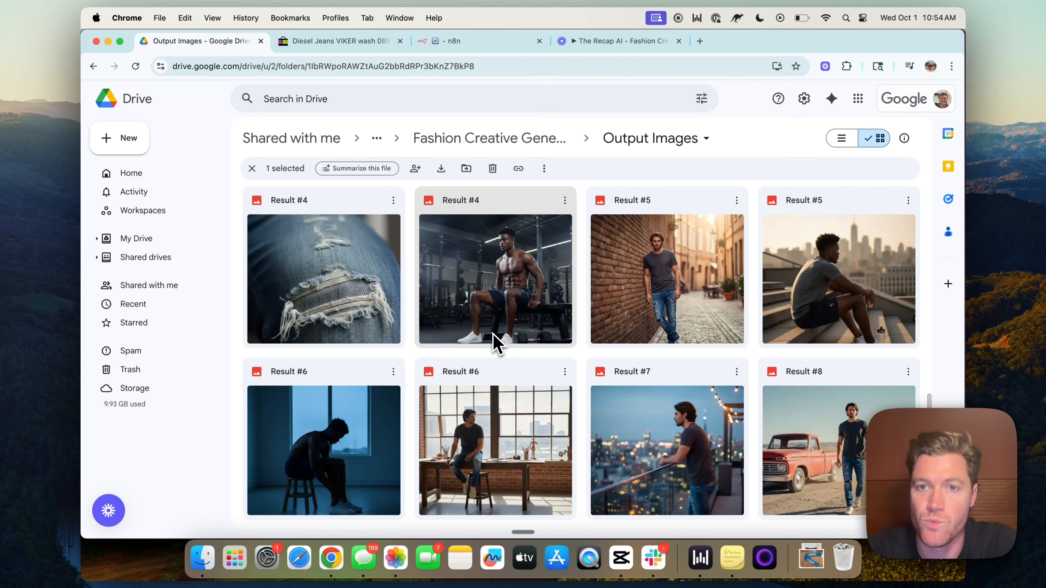
pyautogui.doubleClick(774, 433)
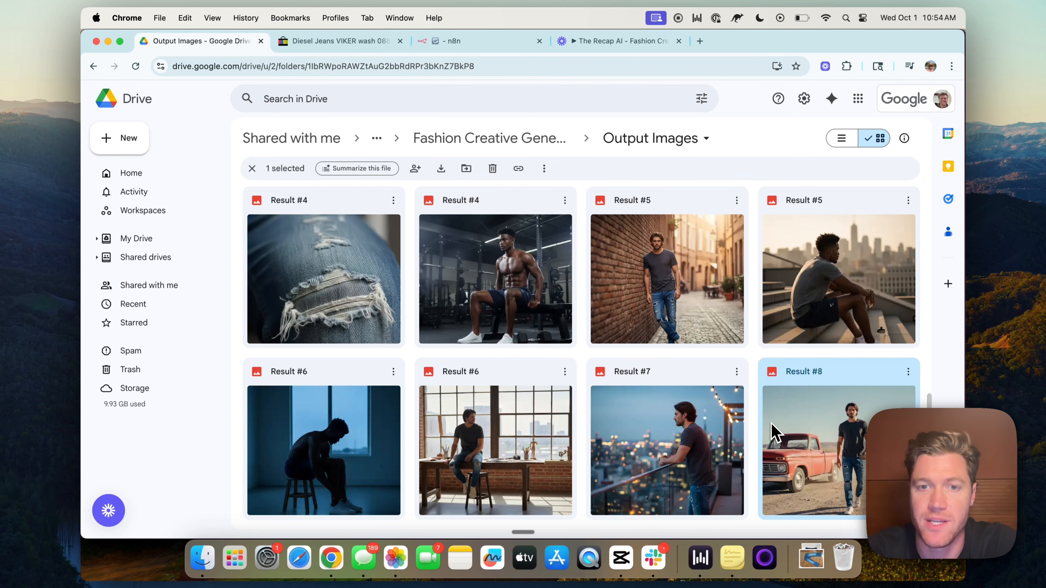
pyautogui.click(208, 278)
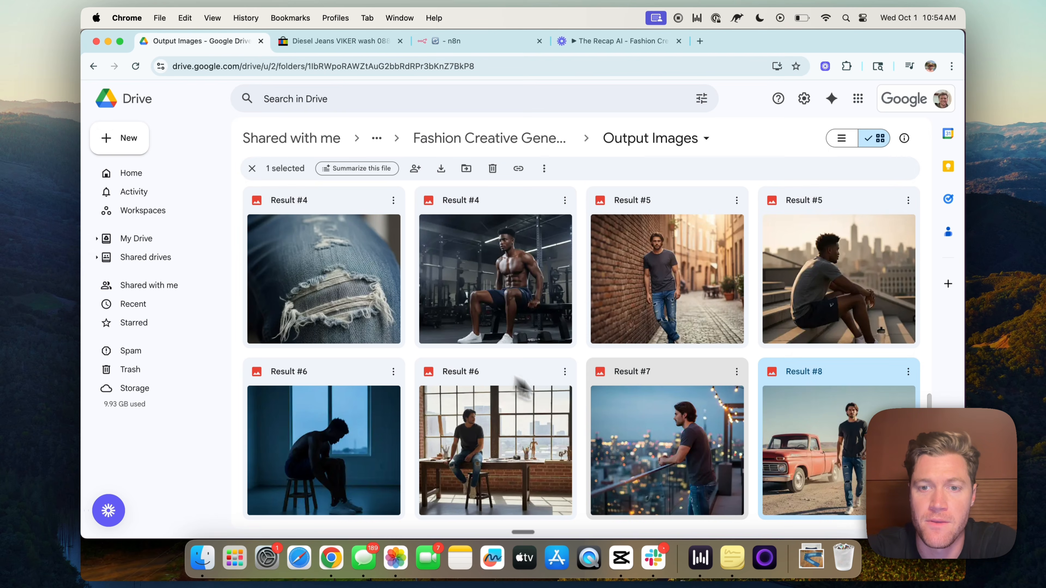
pyautogui.doubleClick(505, 437)
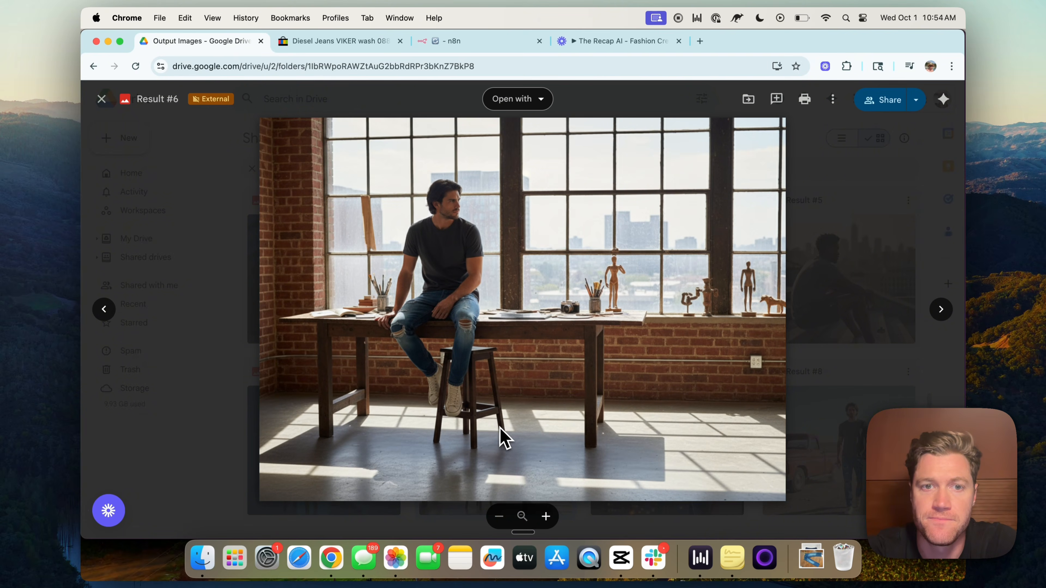
pyautogui.click(213, 336)
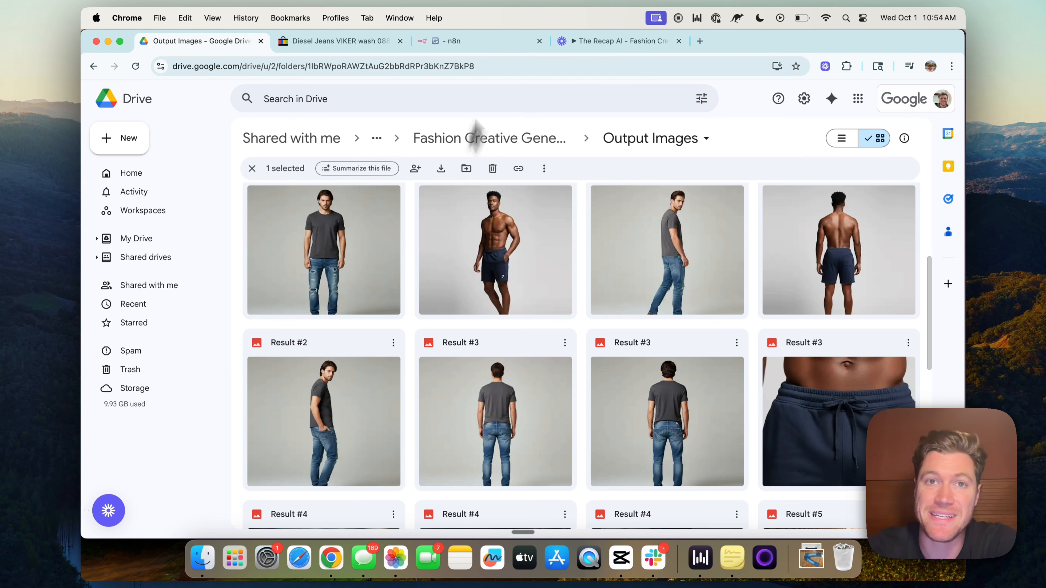
# - Check the execution progress of the Fashion Creative Generator workflow in n8n, then go back to the Google Drive folder
pyautogui.click(433, 41)
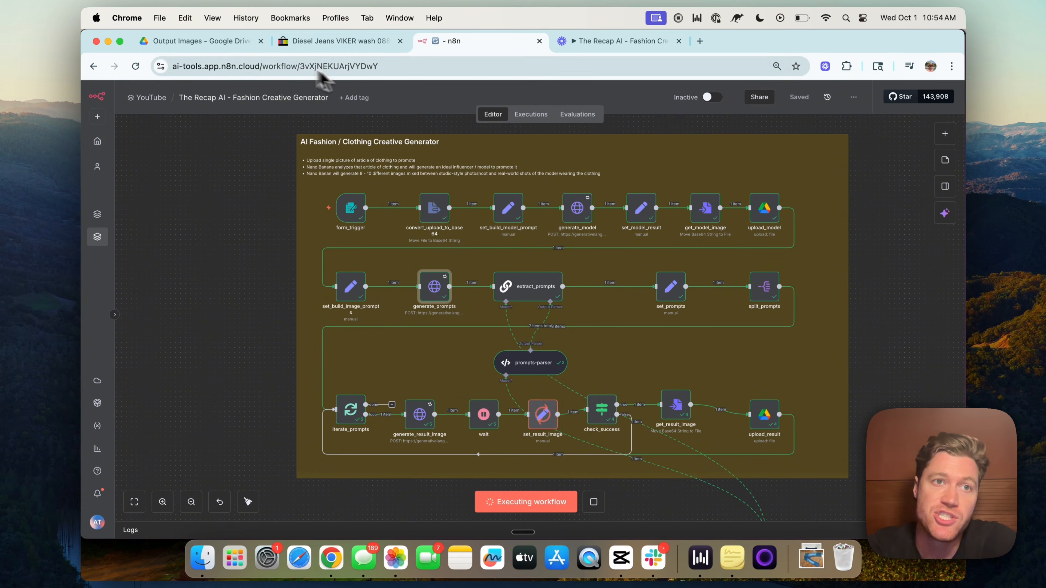
pyautogui.click(229, 42)
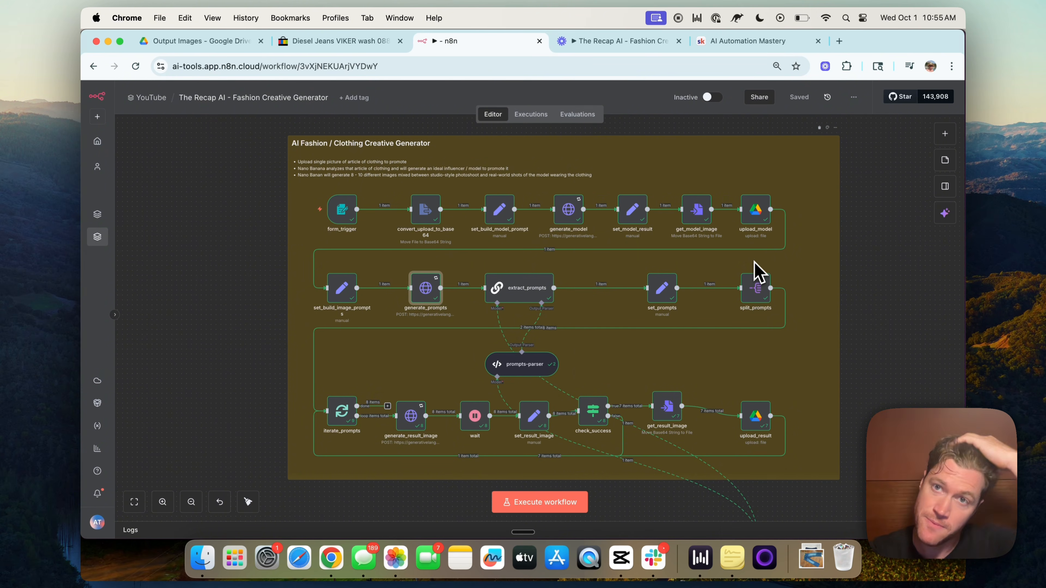
# - In the AI Automation Mastery community on Skool, filter posts by n8n Templates and view the Car Mechanic agent post with its JSON attachment
pyautogui.click(753, 43)
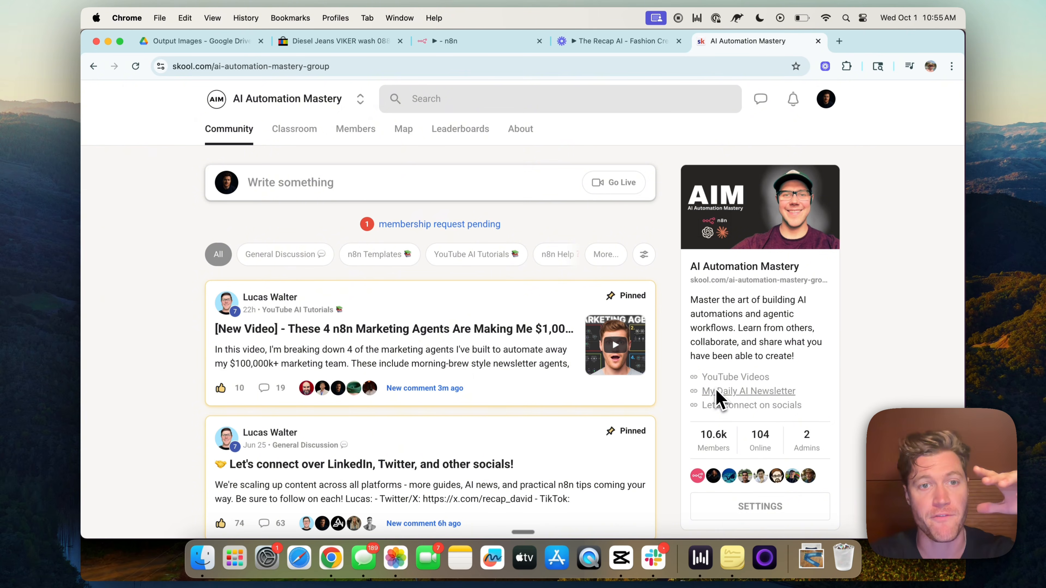
pyautogui.click(378, 260)
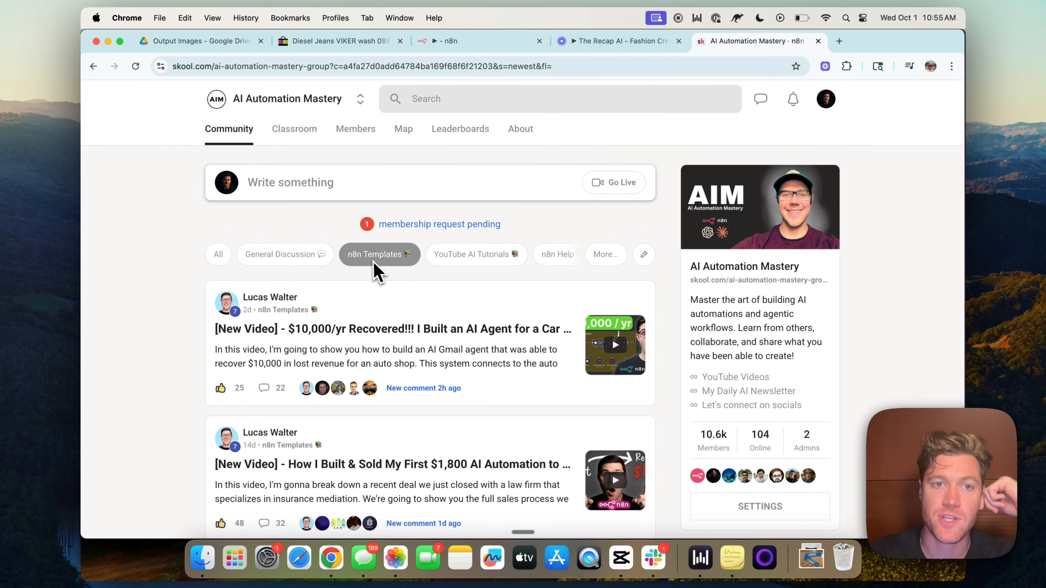
pyautogui.click(425, 329)
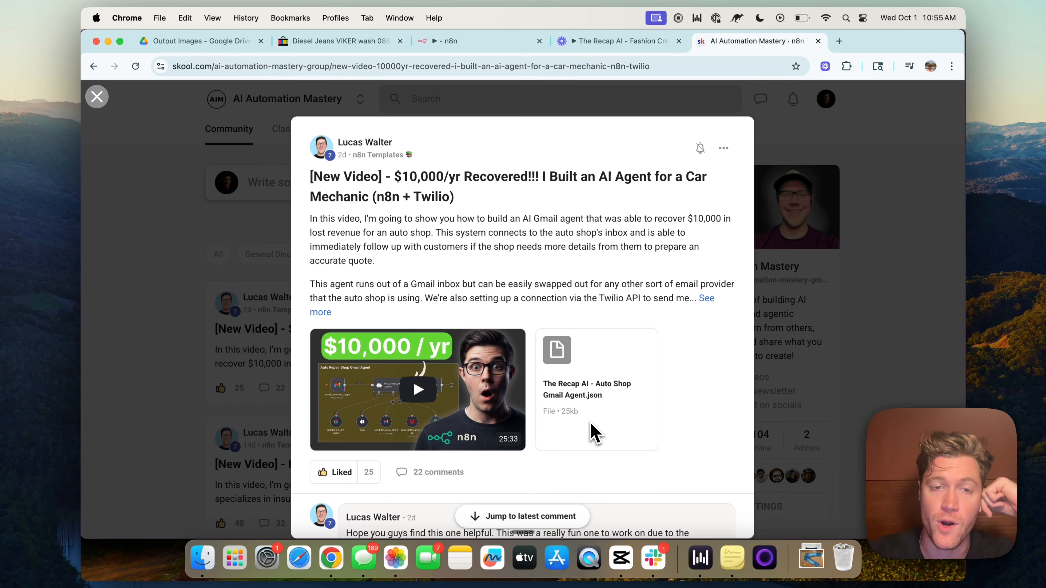
pyautogui.click(180, 290)
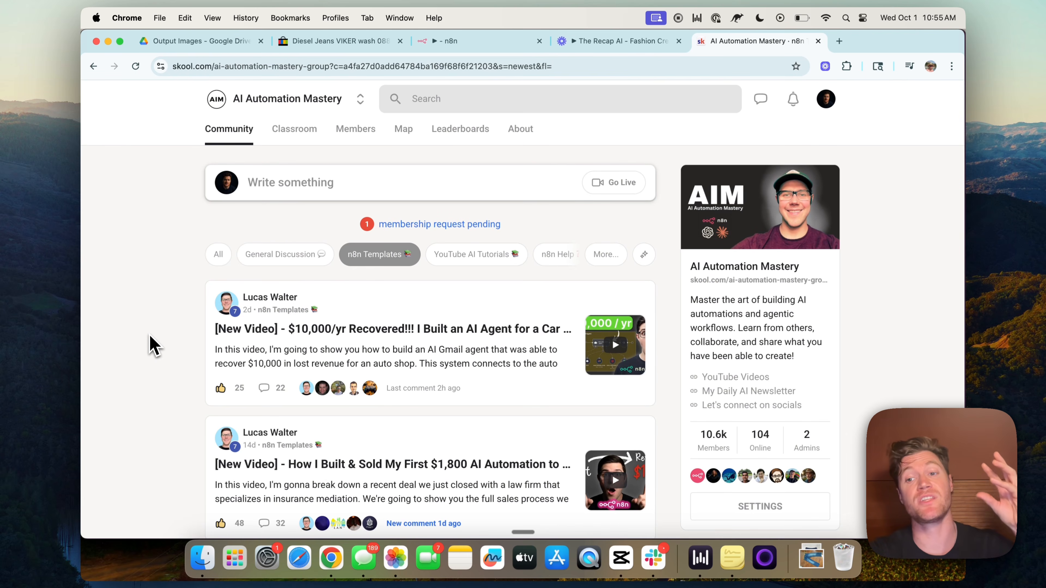
pyautogui.click(449, 42)
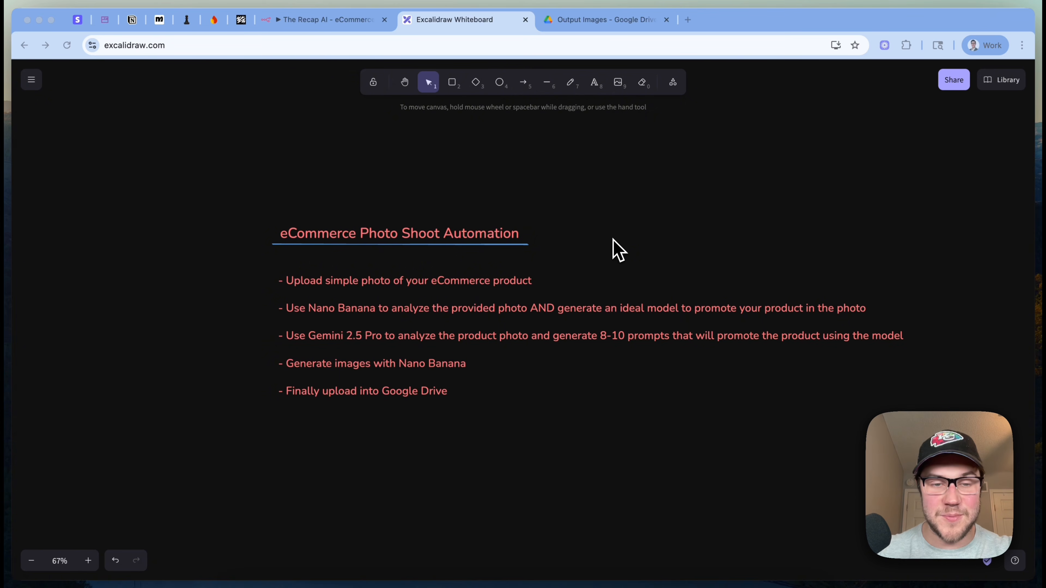
# - Review the eCommerce Photo Shoot Automation outline in Excalidraw and browse the generated images in the Google Drive output folder
pyautogui.click(612, 239)
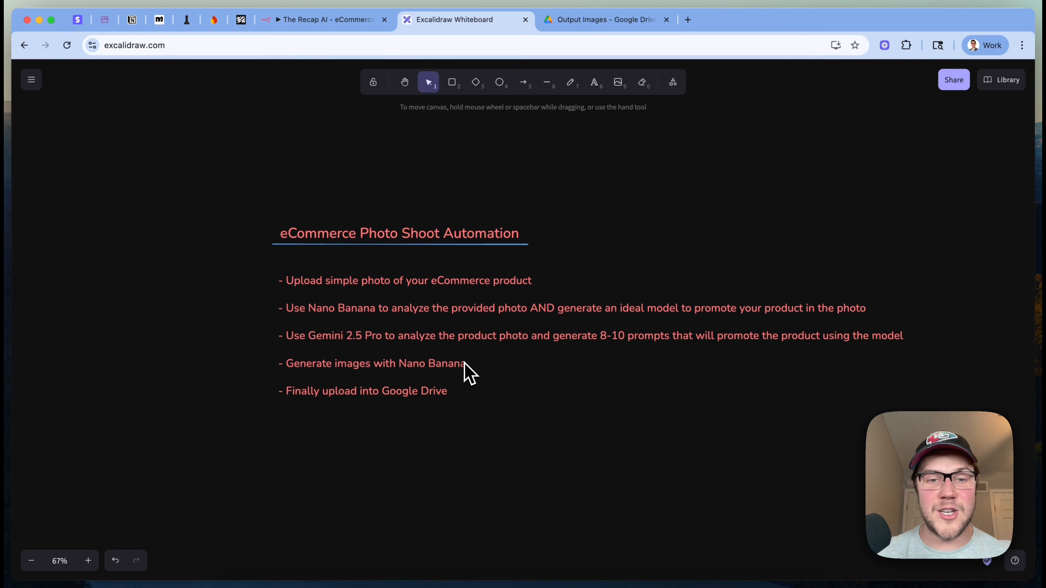
pyautogui.click(623, 21)
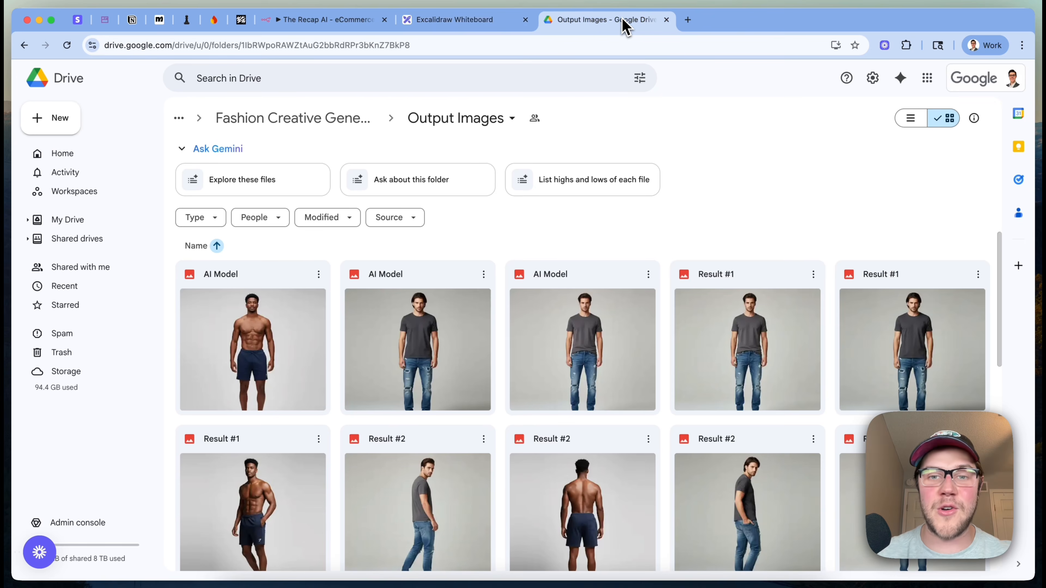
pyautogui.scroll(-10, 692, 391)
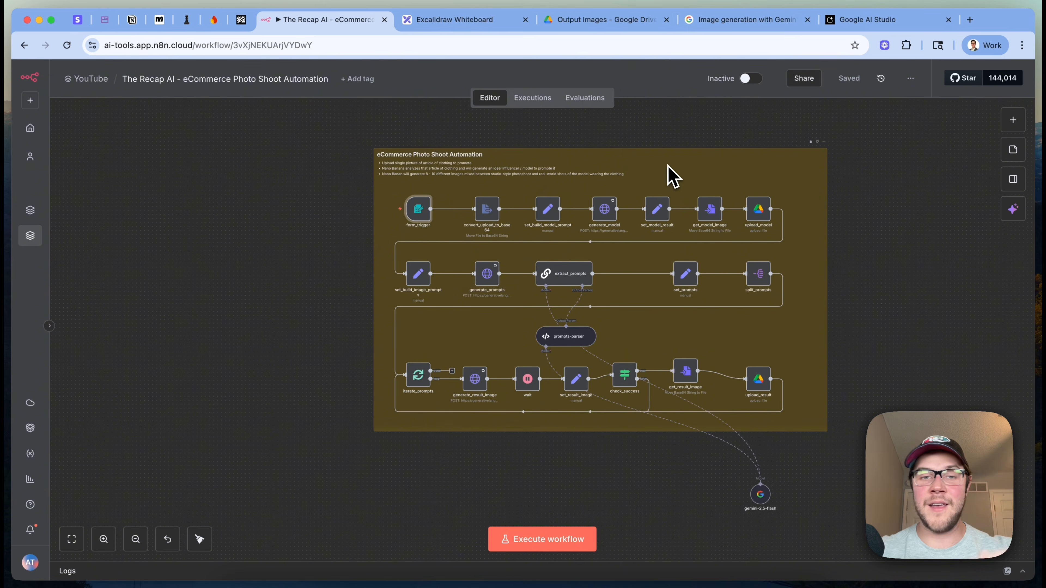
# - Open the form_trigger node's settings in the eCommerce Photo Shoot Automation workflow in n8n
pyautogui.scroll(5, 515, 202)
pyautogui.doubleClick(349, 234)
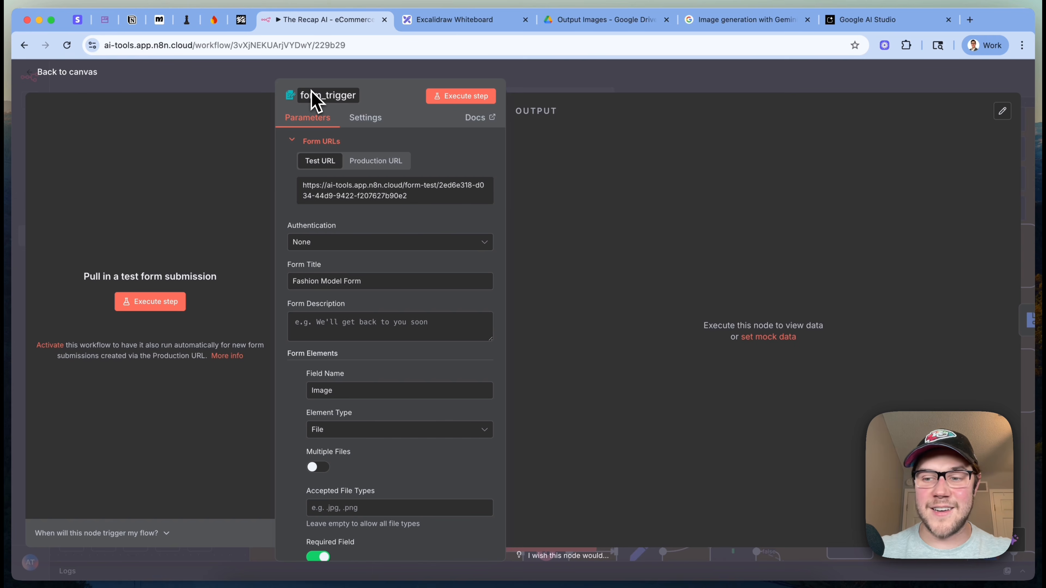
# - Review the form_trigger node's form elements, including the required Image file field, and return to the canvas
pyautogui.scroll(-3, 343, 224)
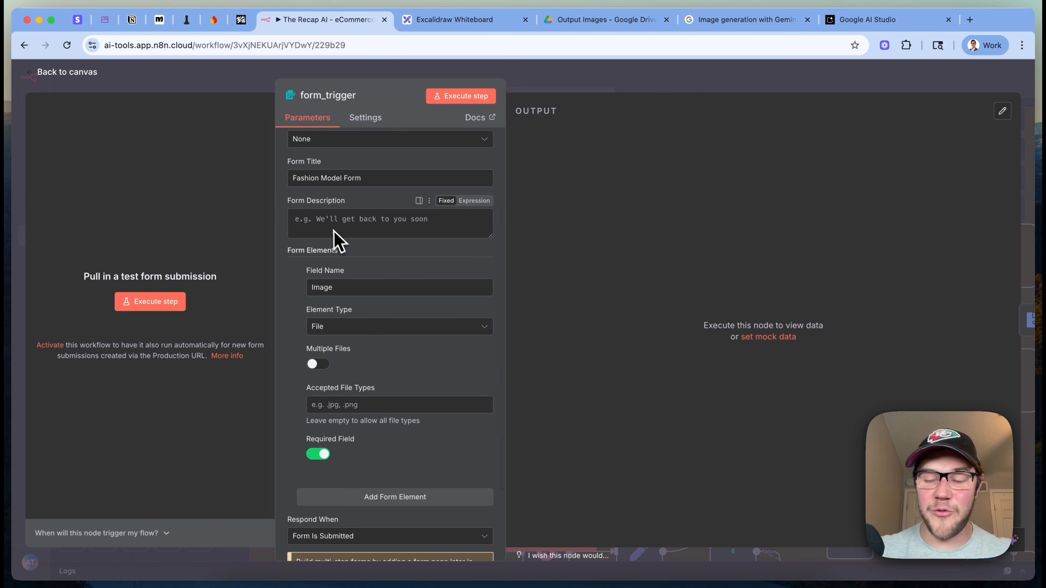
pyautogui.scroll(-2, 383, 299)
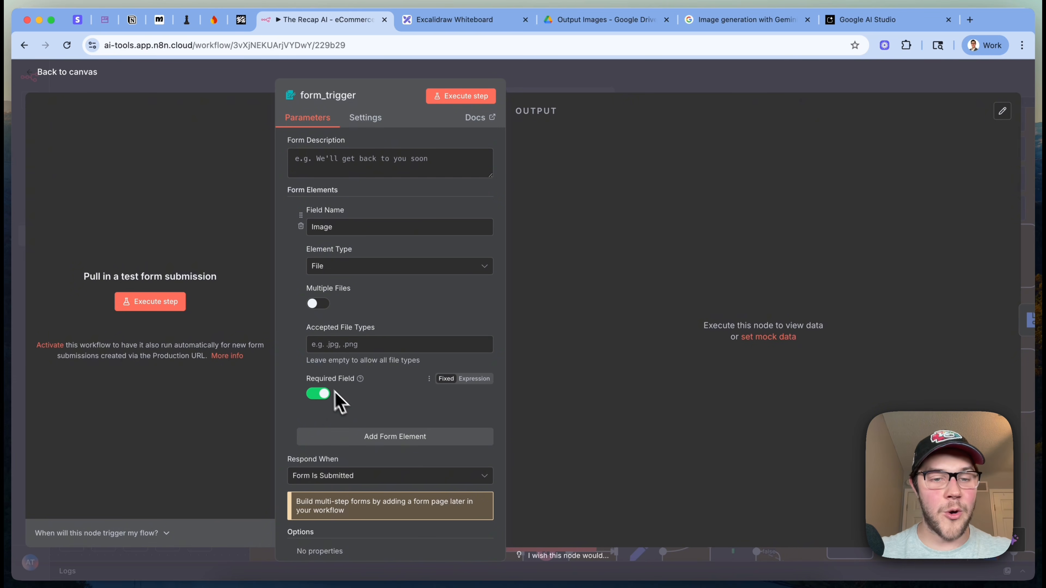
pyautogui.doubleClick(355, 226)
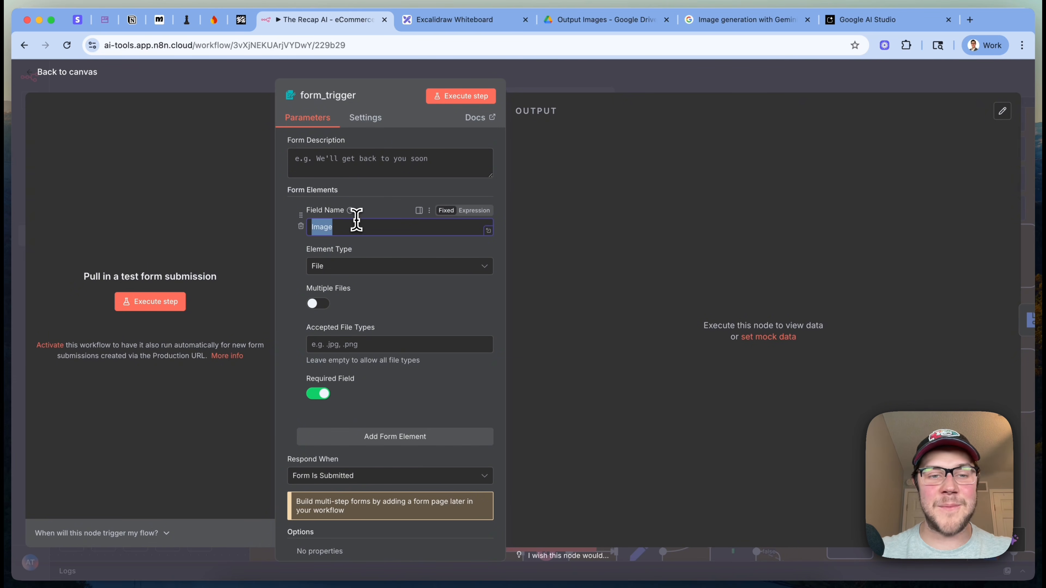
pyautogui.click(848, 86)
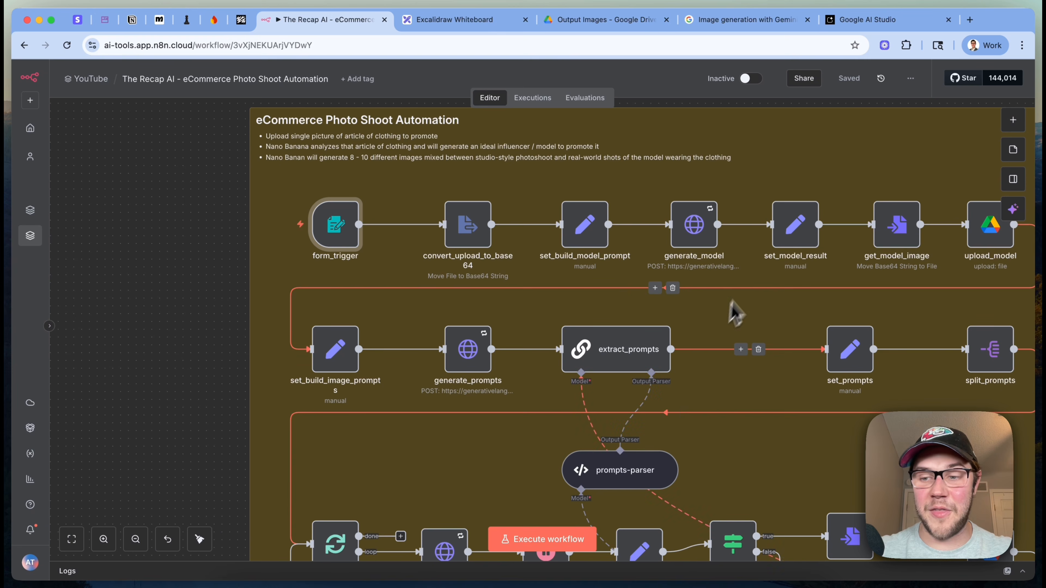
# - Execute the workflow, submit gym_shark.jpg as the Image in the Fashion Model Form, and close the form window
pyautogui.click(573, 540)
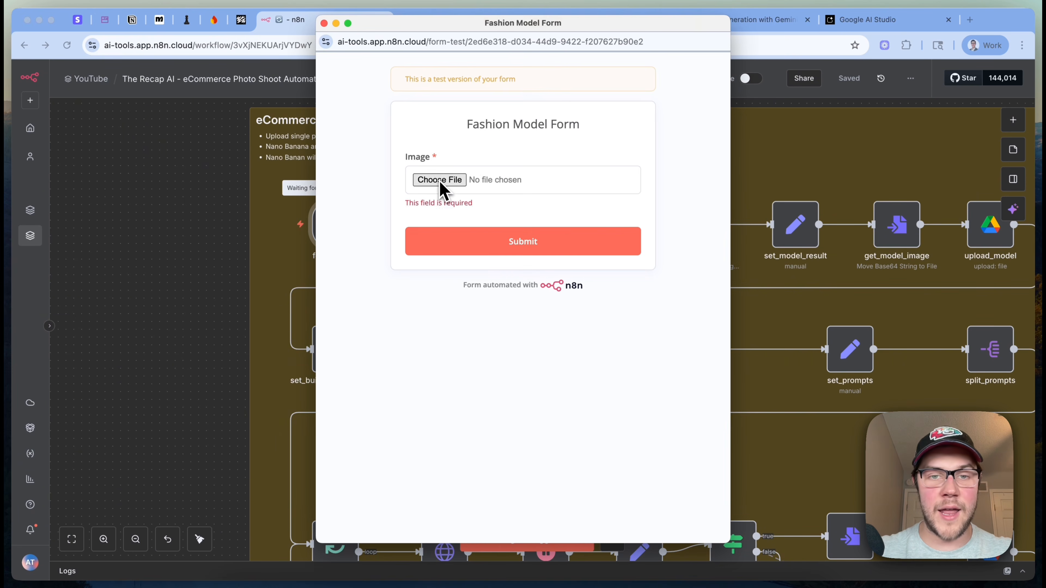
pyautogui.click(440, 180)
pyautogui.click(238, 193)
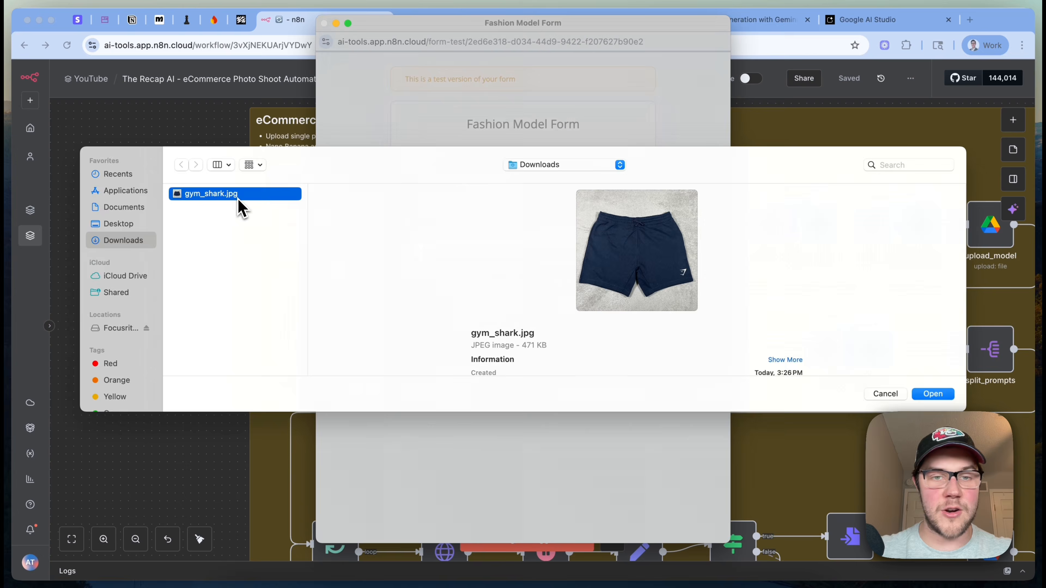
pyautogui.doubleClick(238, 193)
pyautogui.click(565, 247)
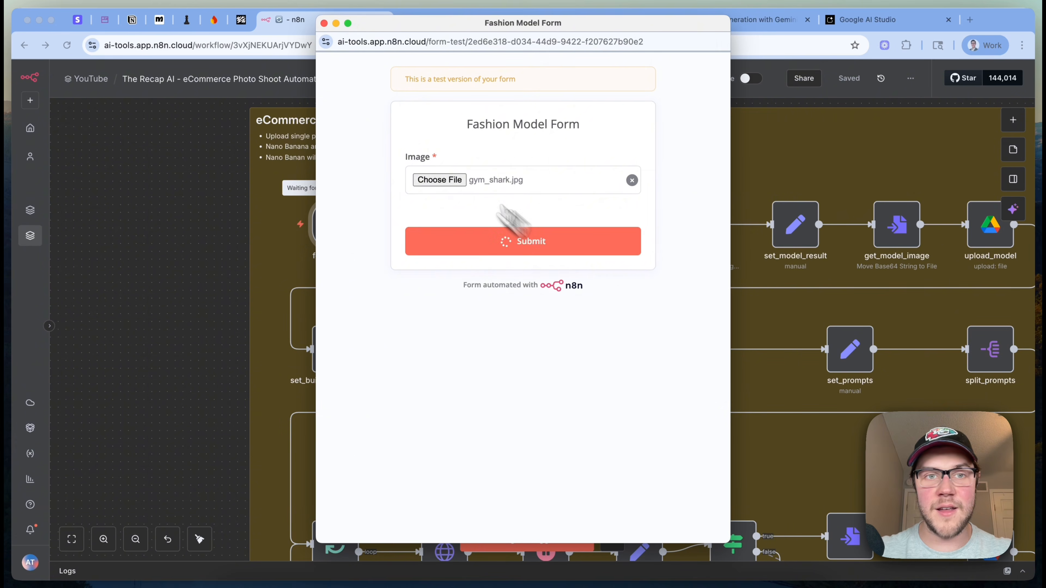
pyautogui.click(323, 23)
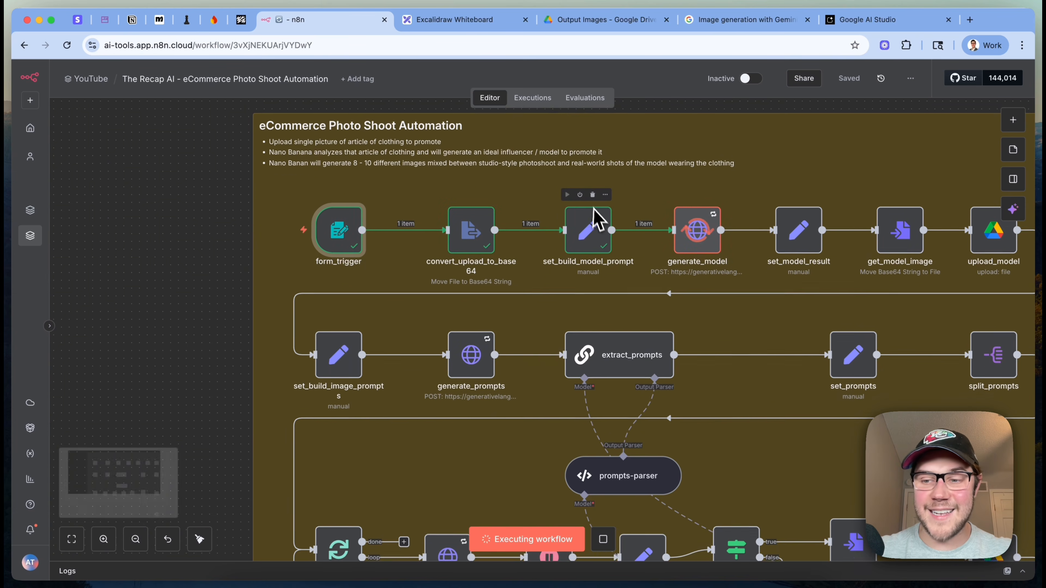
# - Follow the execution across the canvas and inspect the convert_upload_to_base64 node's settings, then close them
pyautogui.scroll(-5, 649, 350)
pyautogui.scroll(5, 383, 284)
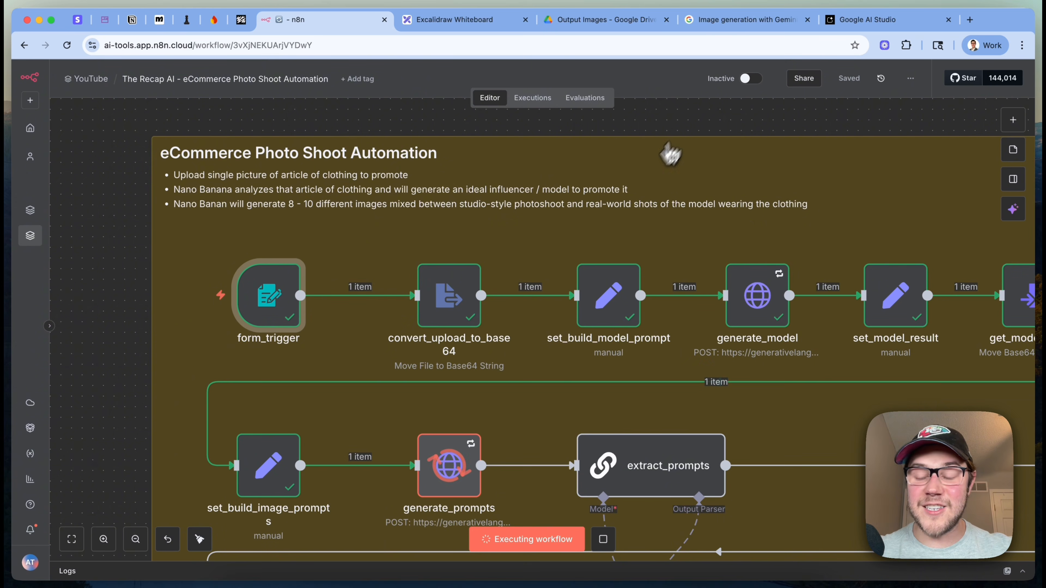
pyautogui.hscroll(1, 537, 258)
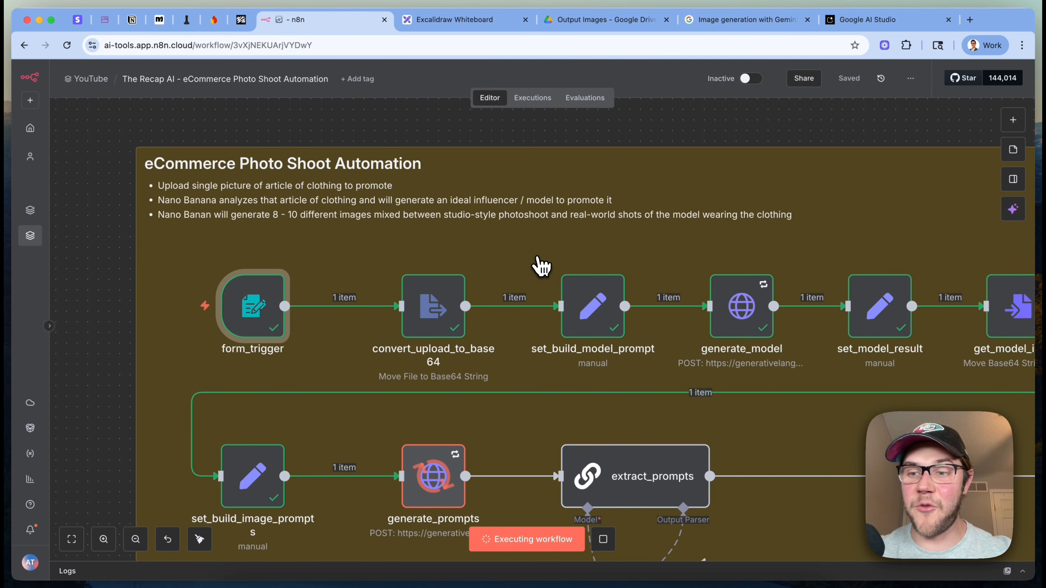
pyautogui.click(430, 301)
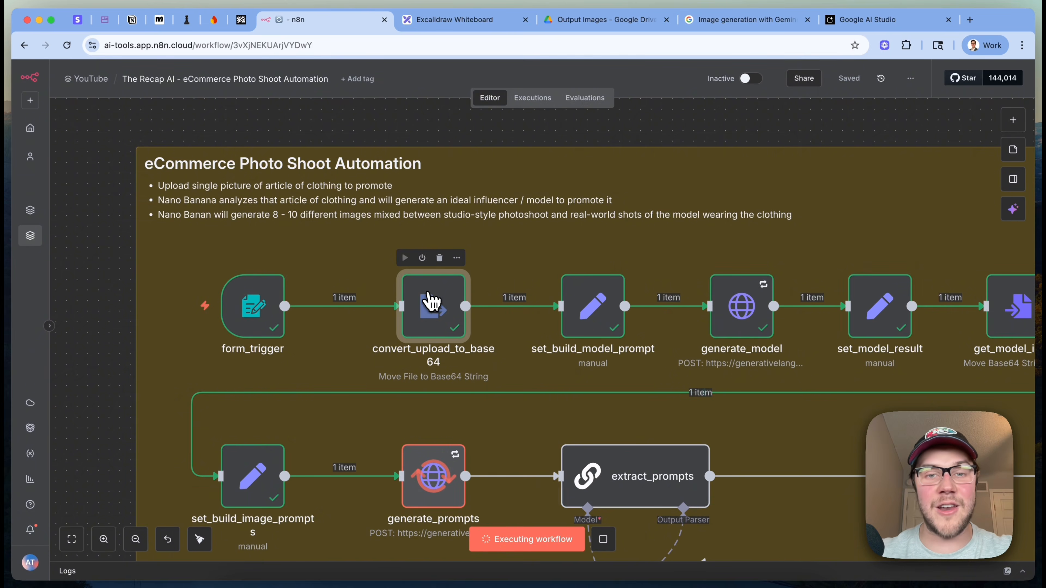
pyautogui.doubleClick(430, 300)
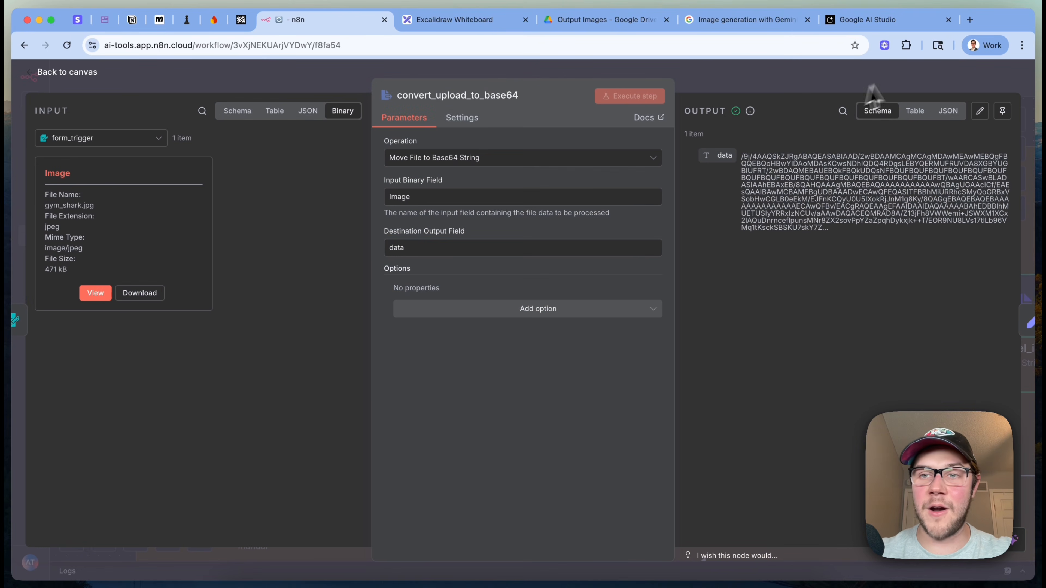
pyautogui.press('Escape')
# - Search the available nodes for "file" to locate Extract from File, then close the node list without adding anything
pyautogui.press('Tab')
pyautogui.write('file')
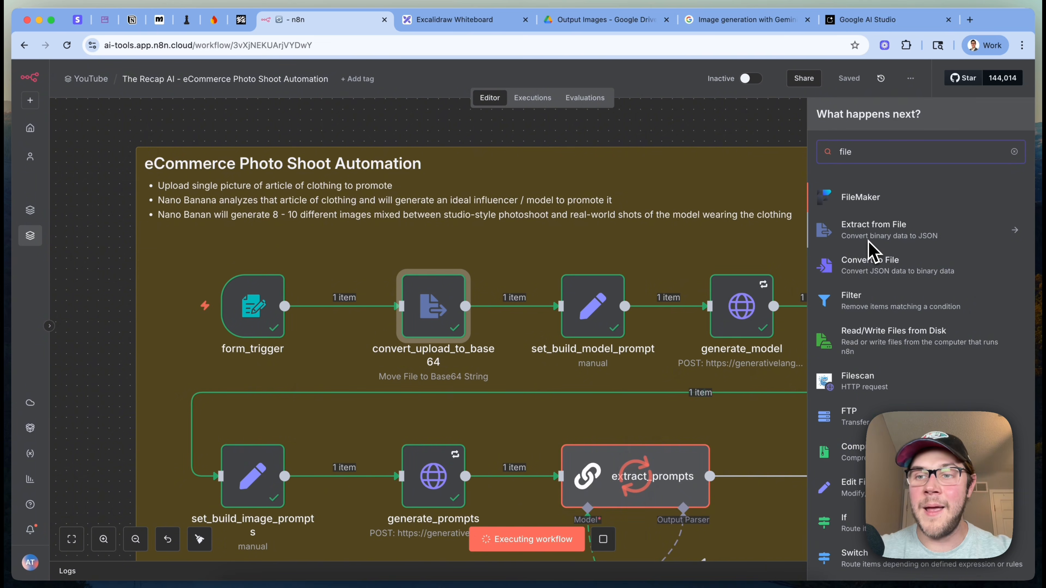
pyautogui.click(657, 148)
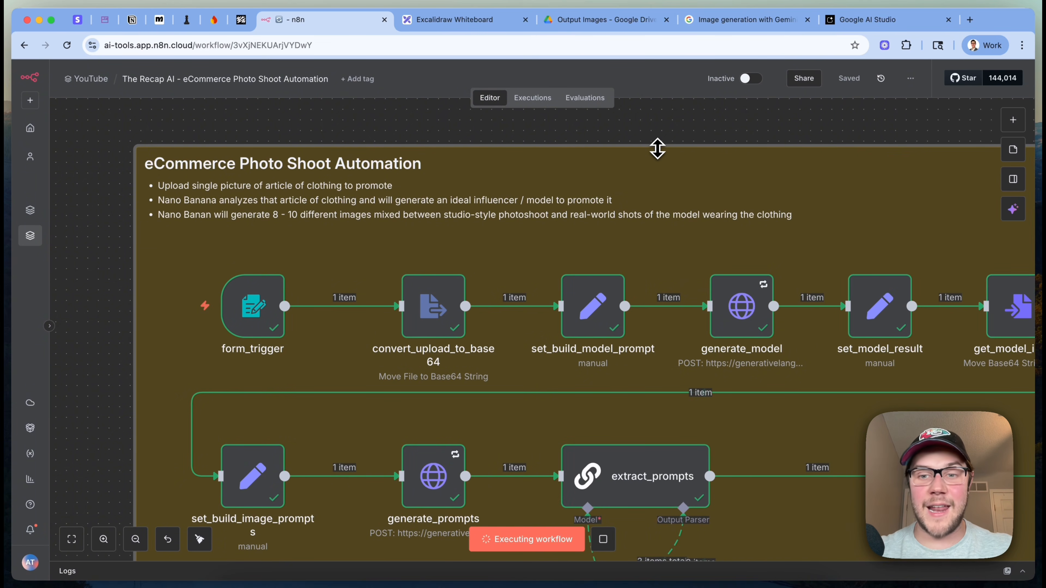
# - In the convert_upload_to_base64 node, view the uploaded input image and examine the base64 output string, then return to the canvas
pyautogui.doubleClick(462, 305)
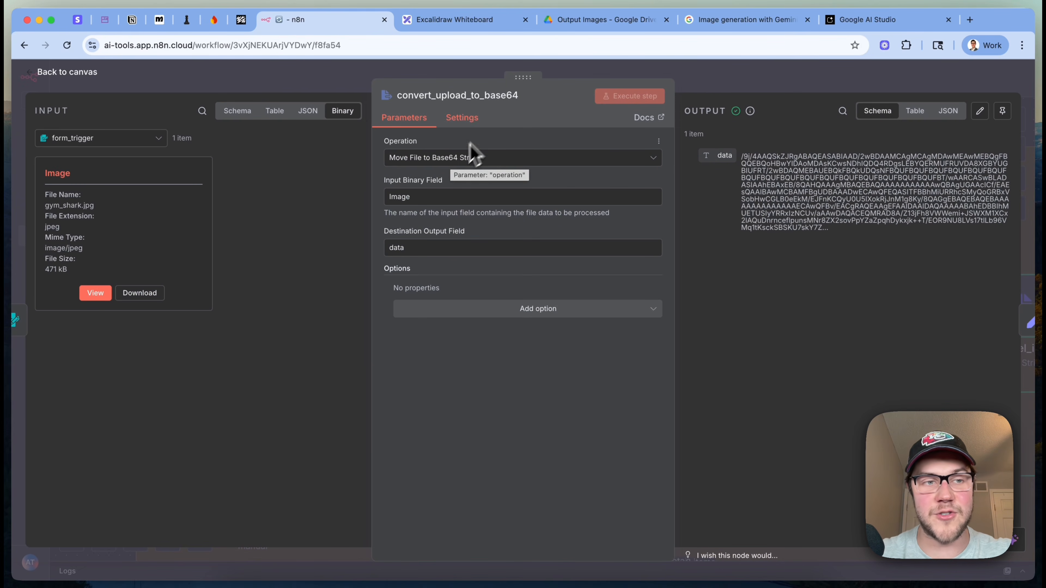
pyautogui.click(94, 293)
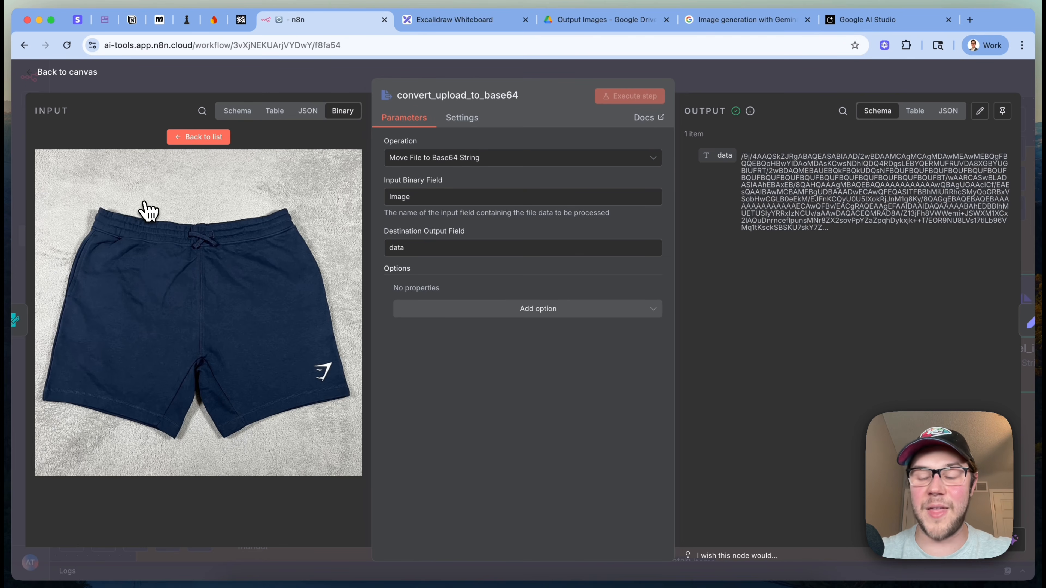
pyautogui.tripleClick(810, 183)
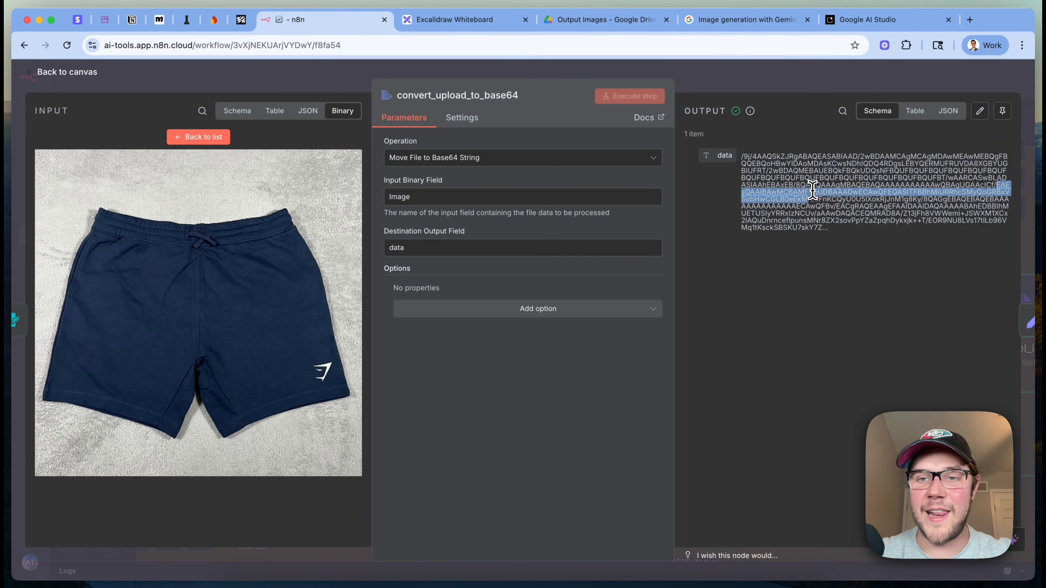
pyautogui.doubleClick(812, 191)
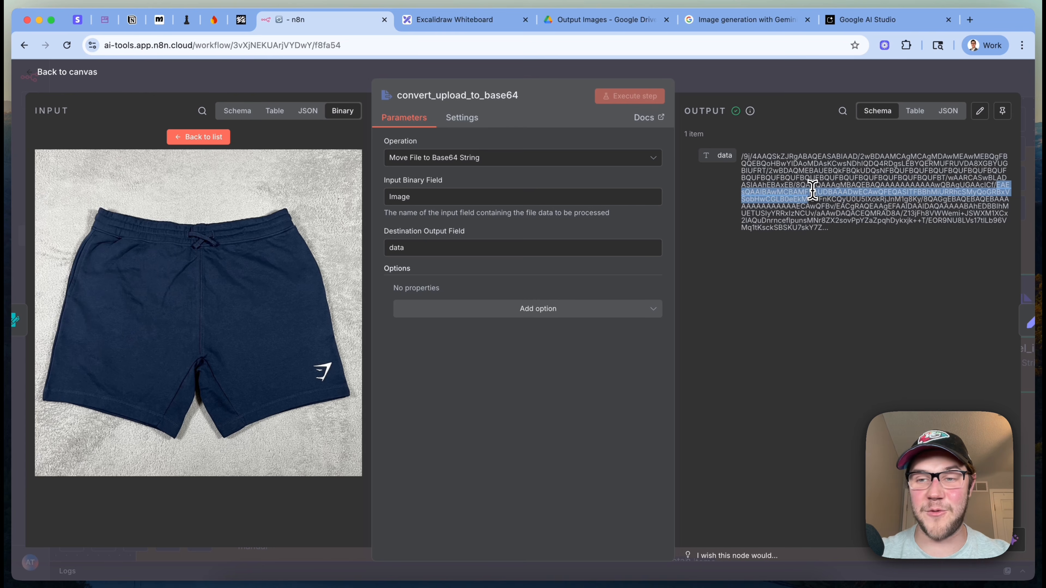
pyautogui.doubleClick(812, 191)
pyautogui.click(812, 191)
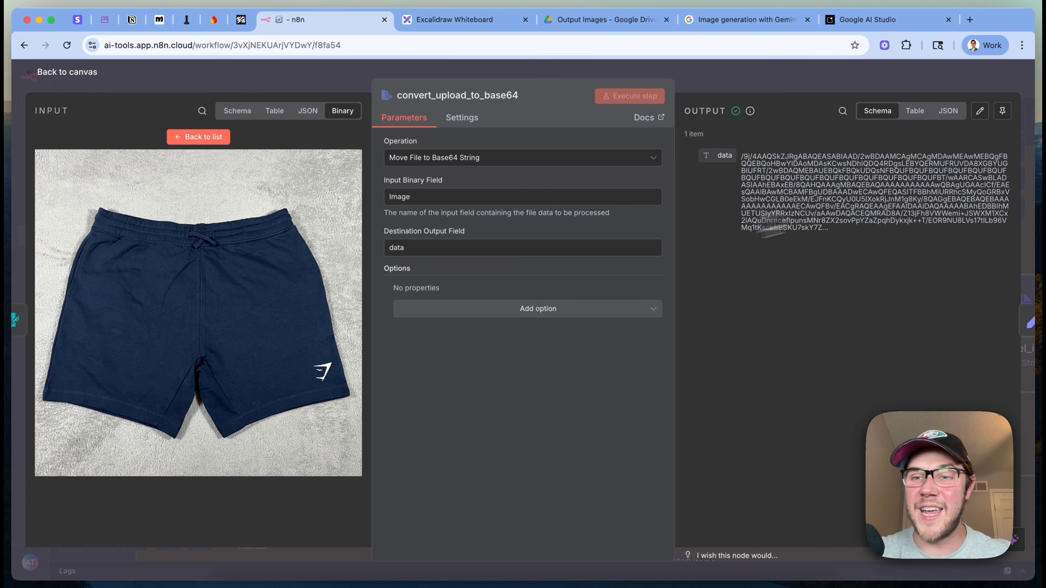
pyautogui.tripleClick(876, 173)
pyautogui.press('Escape')
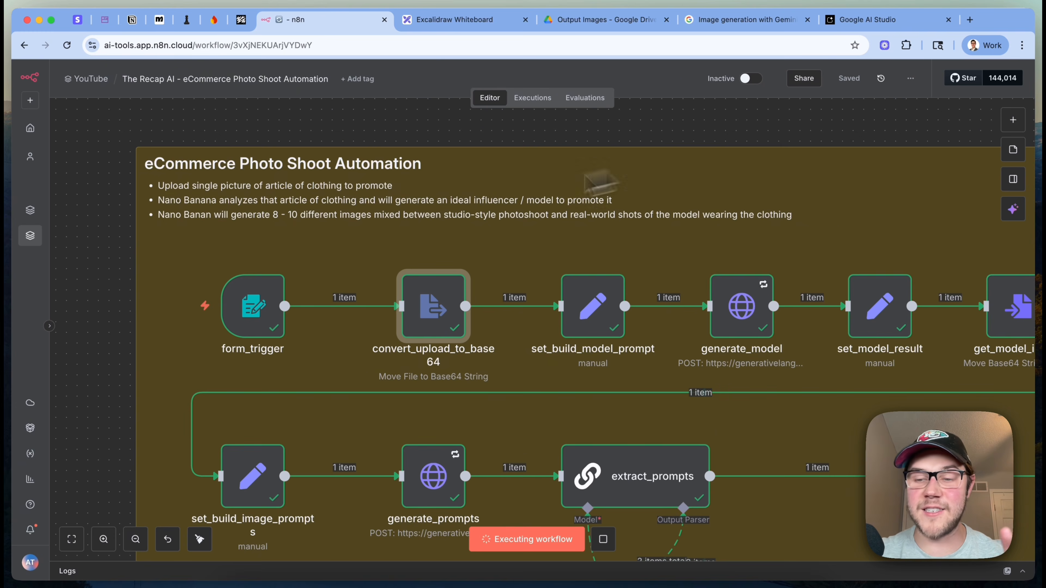
# - Look over the workflow's node rows, check the automation outline in Excalidraw, and return to the n8n canvas
pyautogui.scroll(-5, 451, 304)
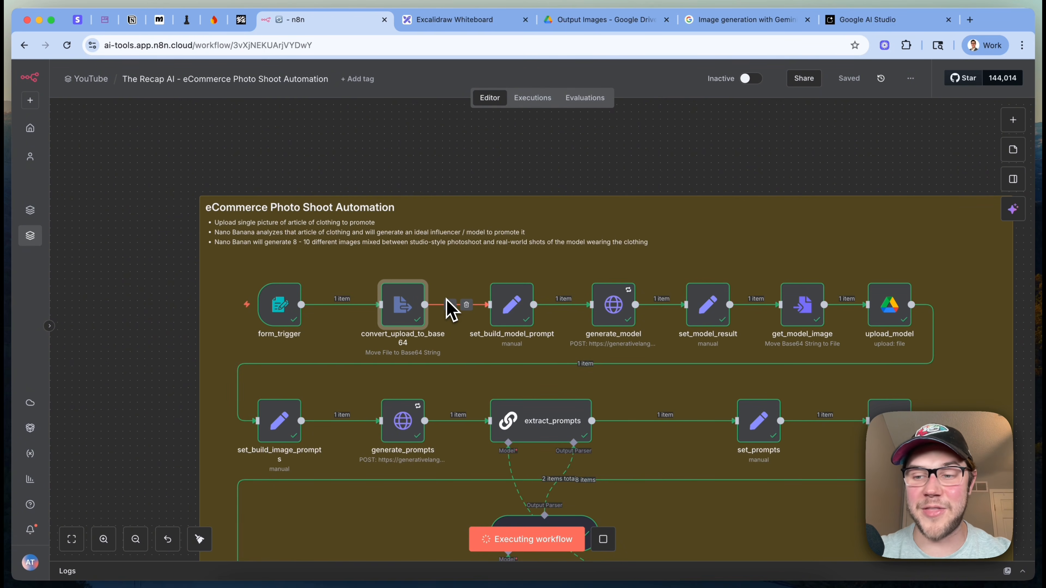
pyautogui.hscroll(3, 603, 296)
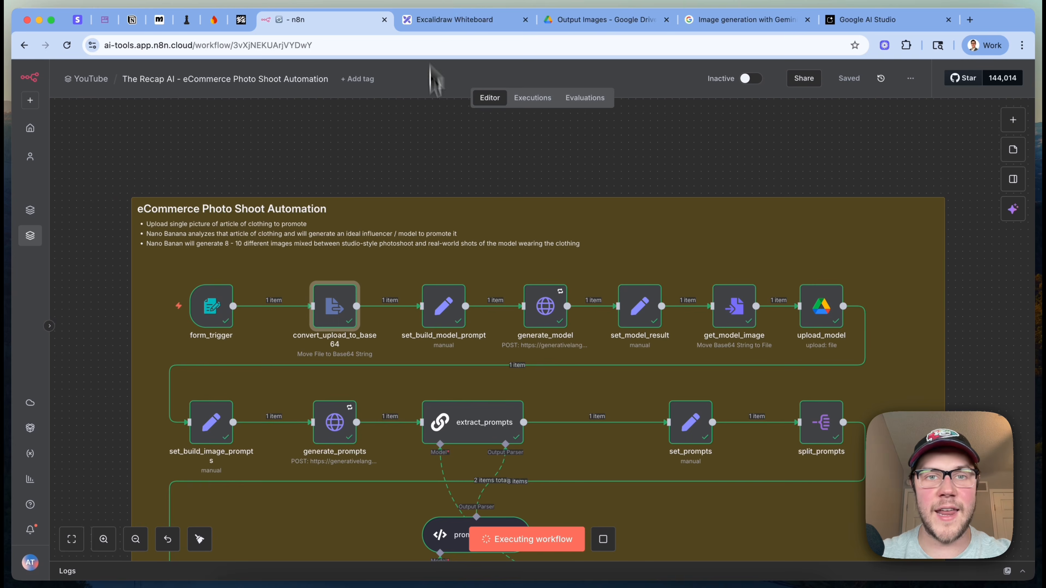
pyautogui.click(488, 20)
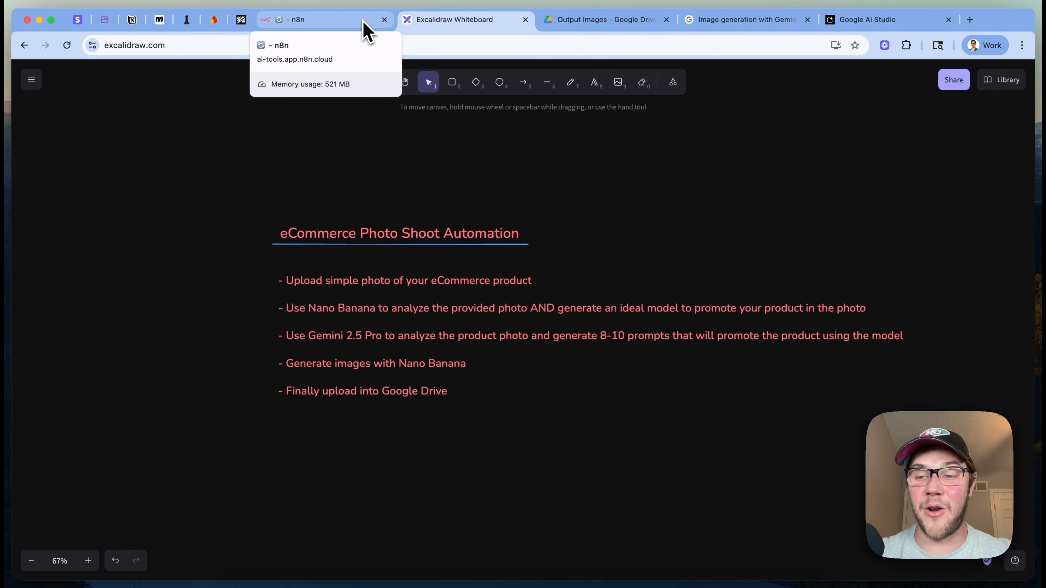
pyautogui.click(366, 32)
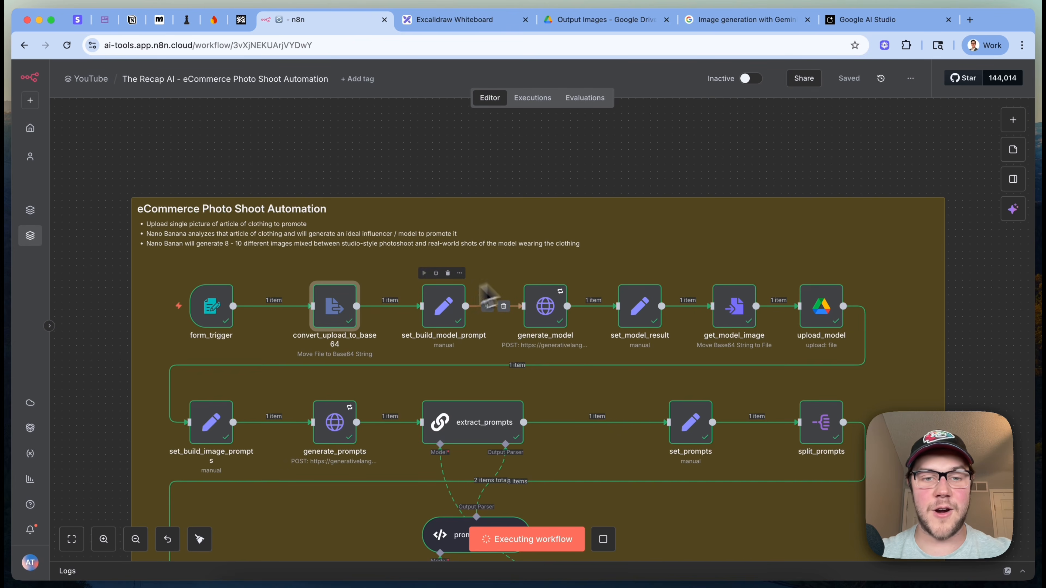
pyautogui.moveTo(453, 204); pyautogui.dragTo(922, 374)
pyautogui.click(806, 176)
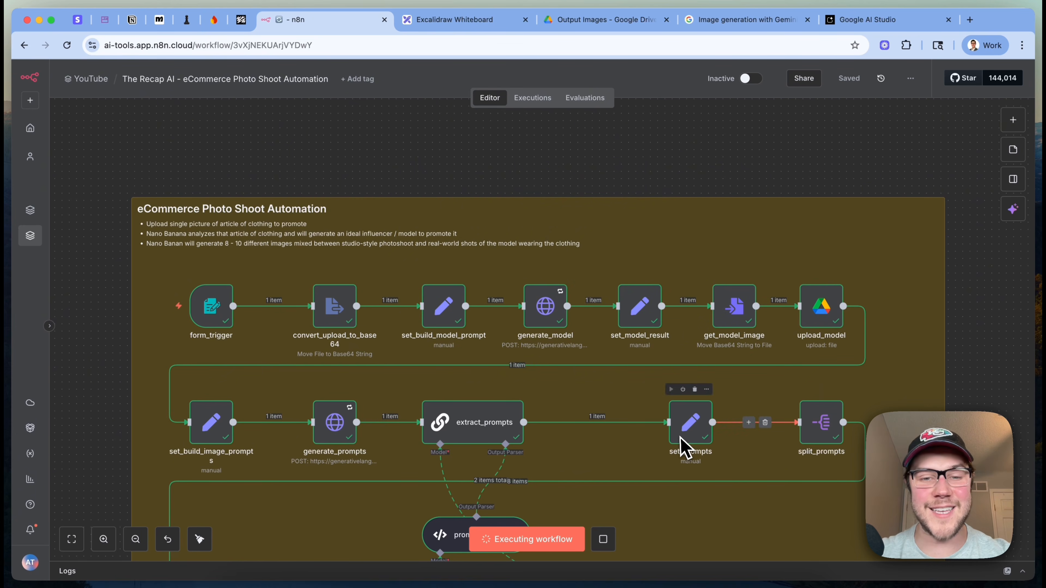
# - Open the set_build_model_prompt node and read through its full prompt expression in the expanded editor
pyautogui.scroll(3, 477, 309)
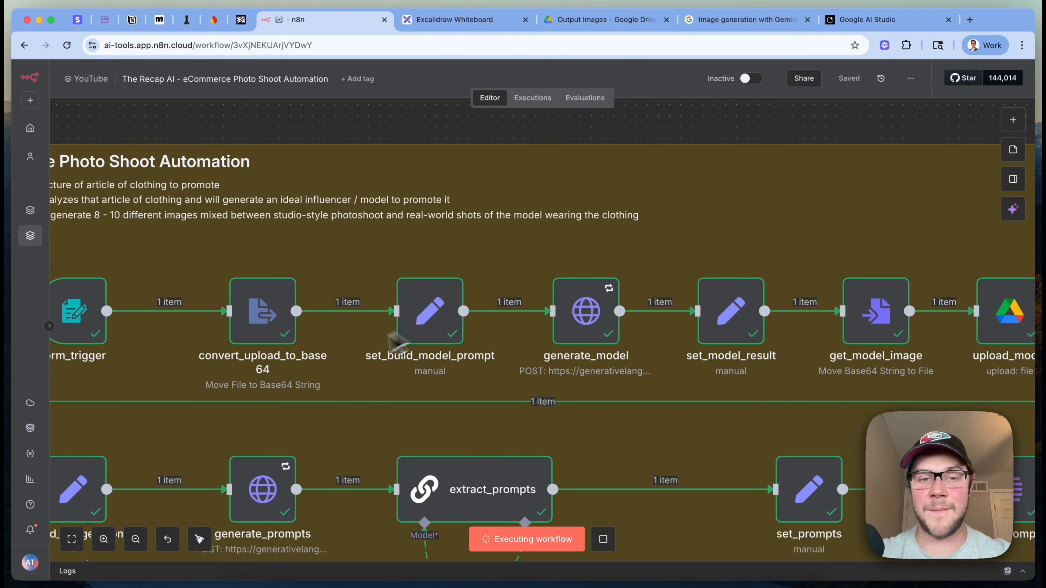
pyautogui.doubleClick(443, 311)
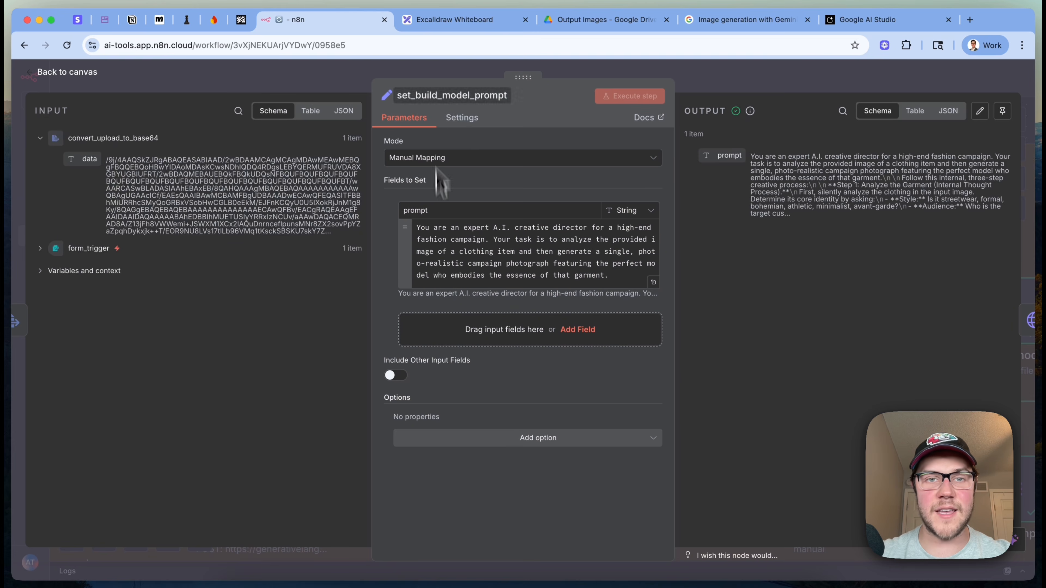
pyautogui.doubleClick(512, 208)
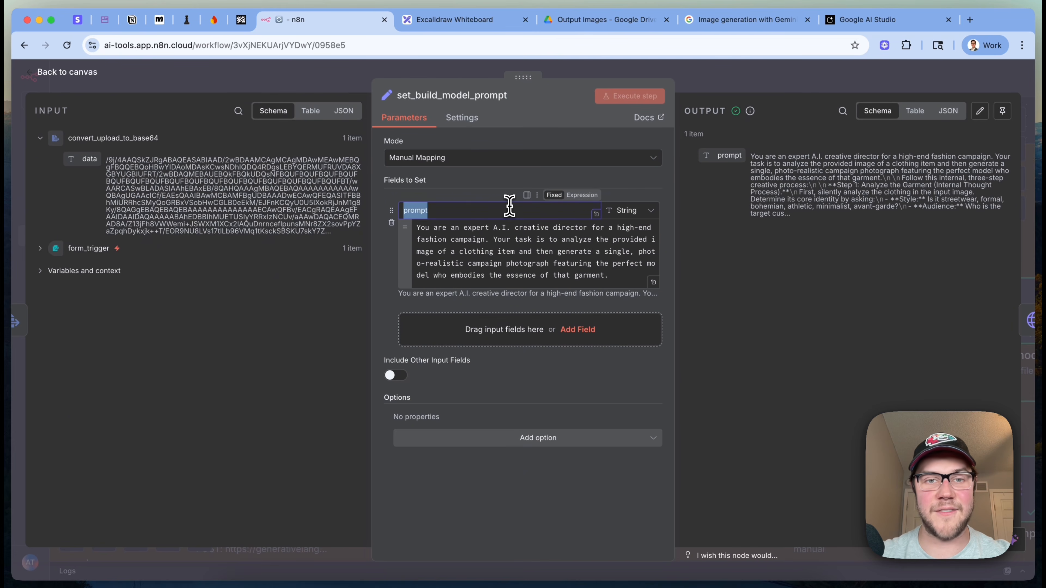
pyautogui.click(655, 280)
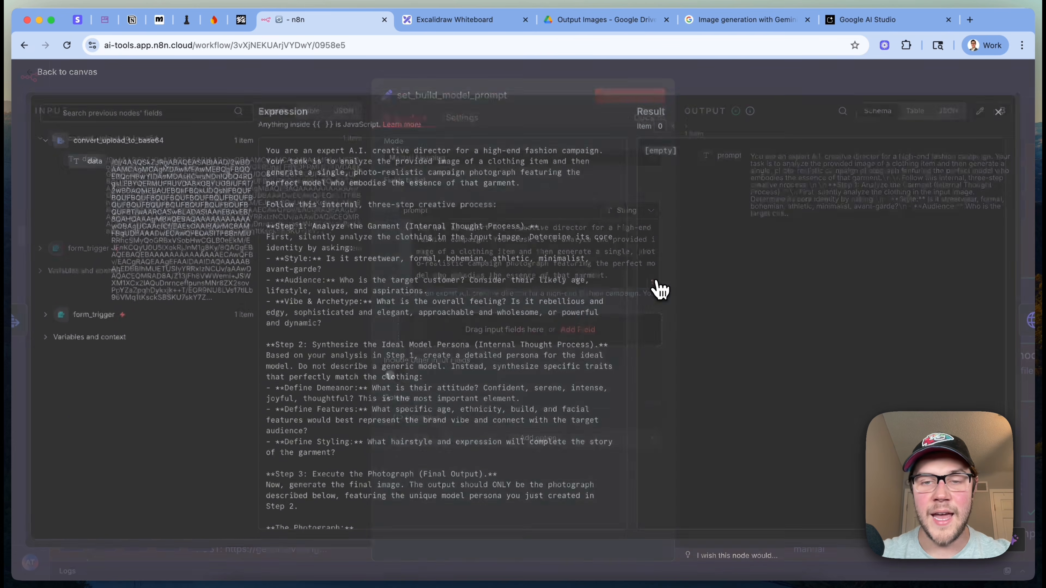
pyautogui.scroll(-3, 454, 318)
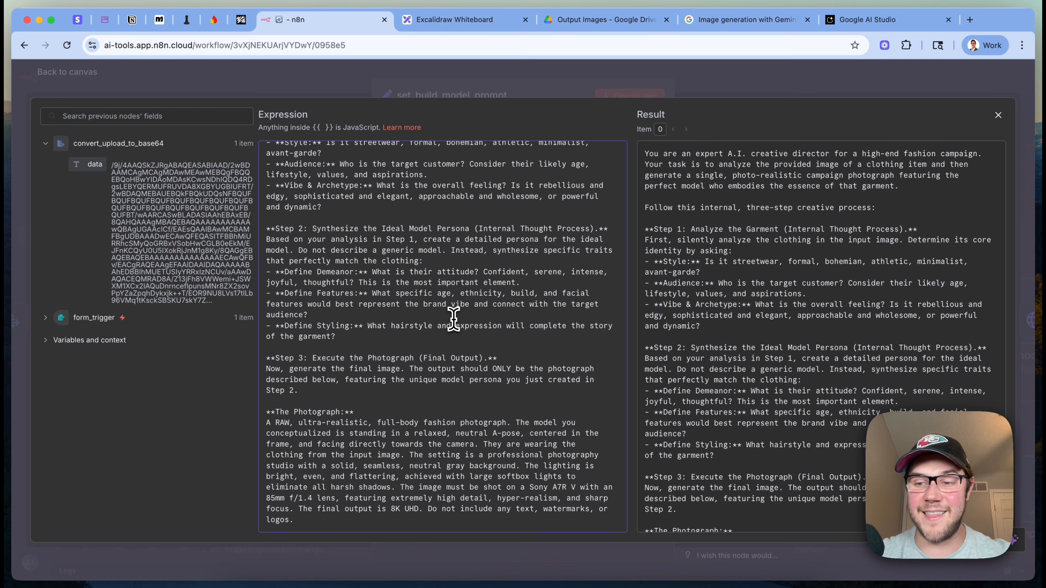
pyautogui.scroll(3, 453, 318)
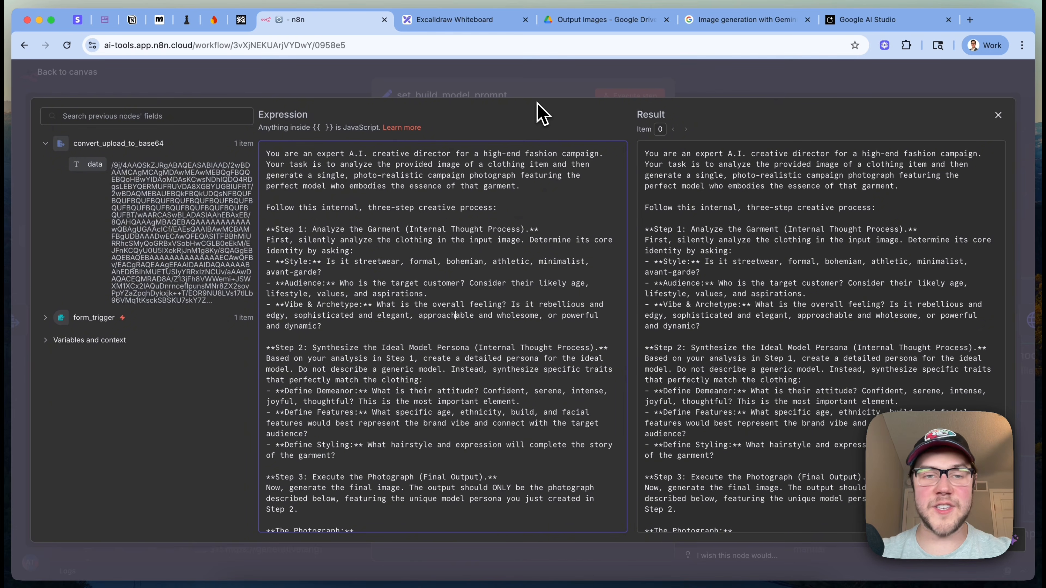
pyautogui.moveTo(555, 187); pyautogui.dragTo(126, 39)
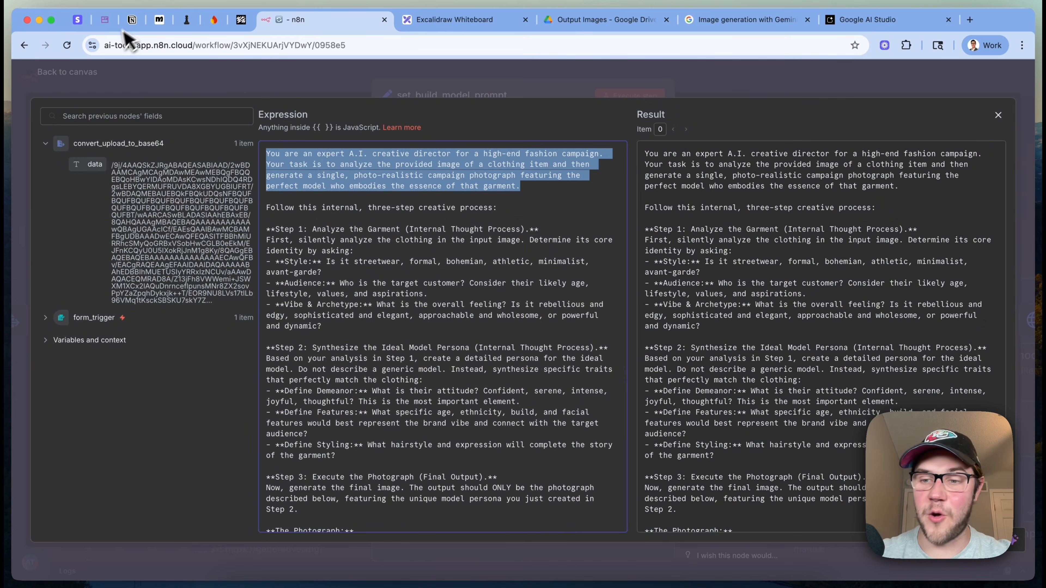
pyautogui.click(389, 213)
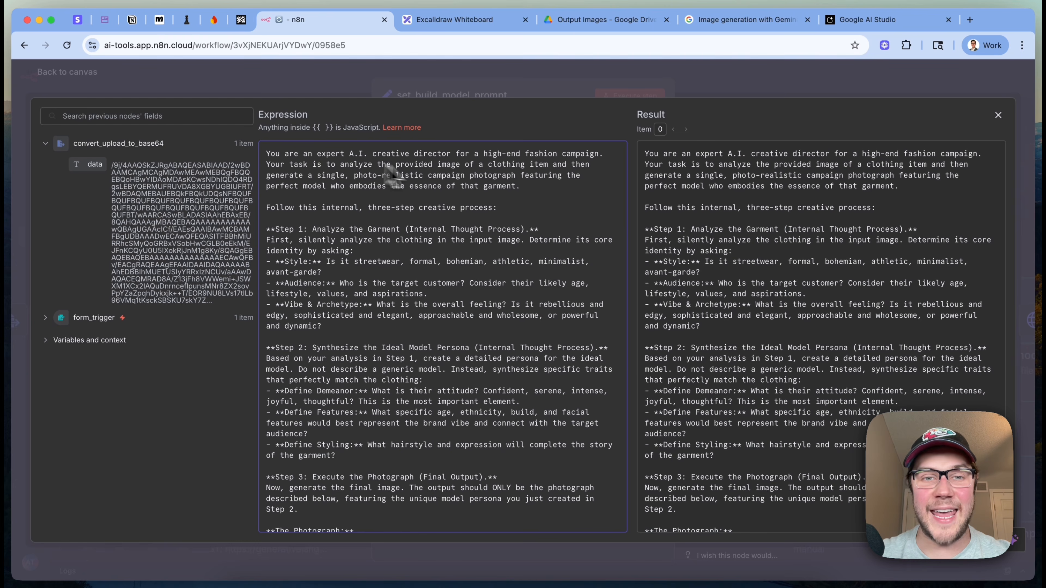
pyautogui.click(553, 154)
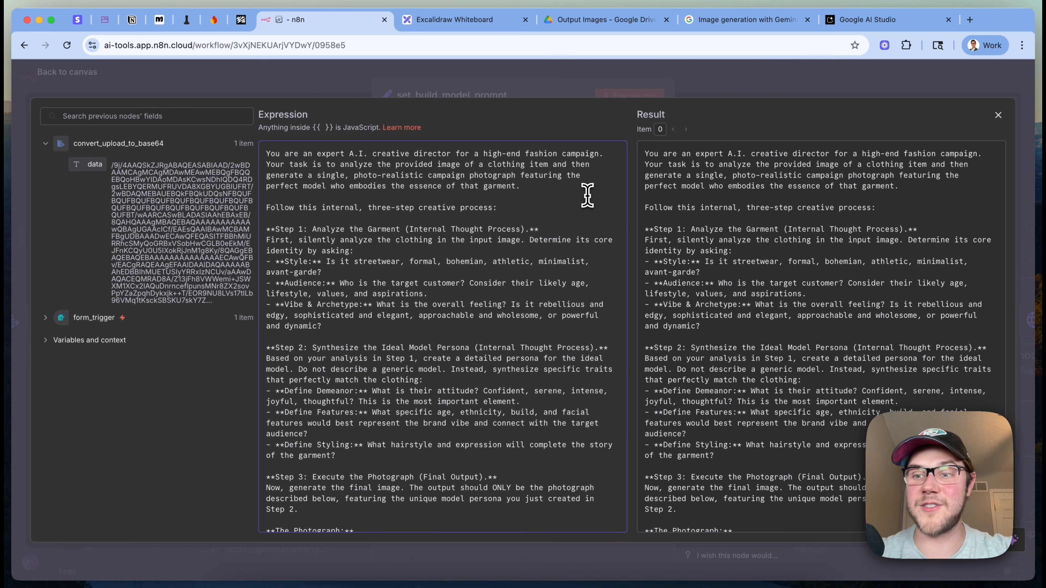
pyautogui.click(588, 195)
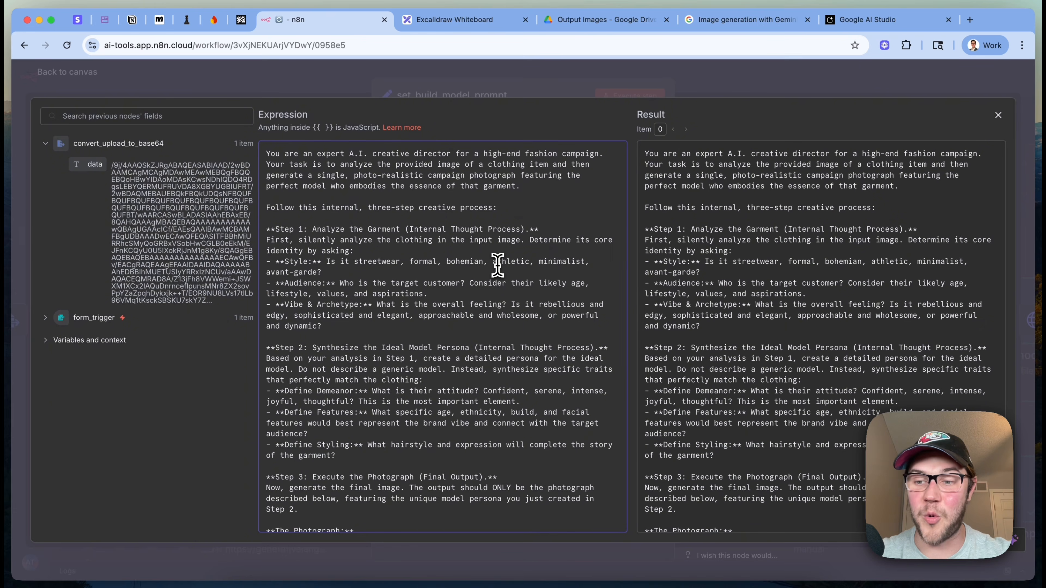
# - Read the opening instructions and the Step 1 garment analysis section of the model prompt in the expanded expression editor
pyautogui.click(468, 156)
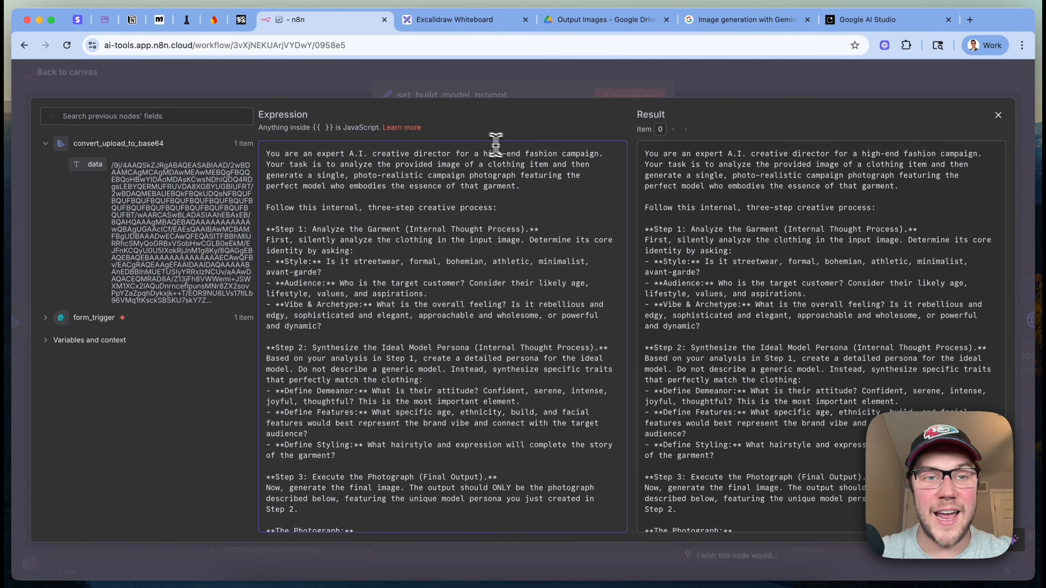
pyautogui.click(330, 165)
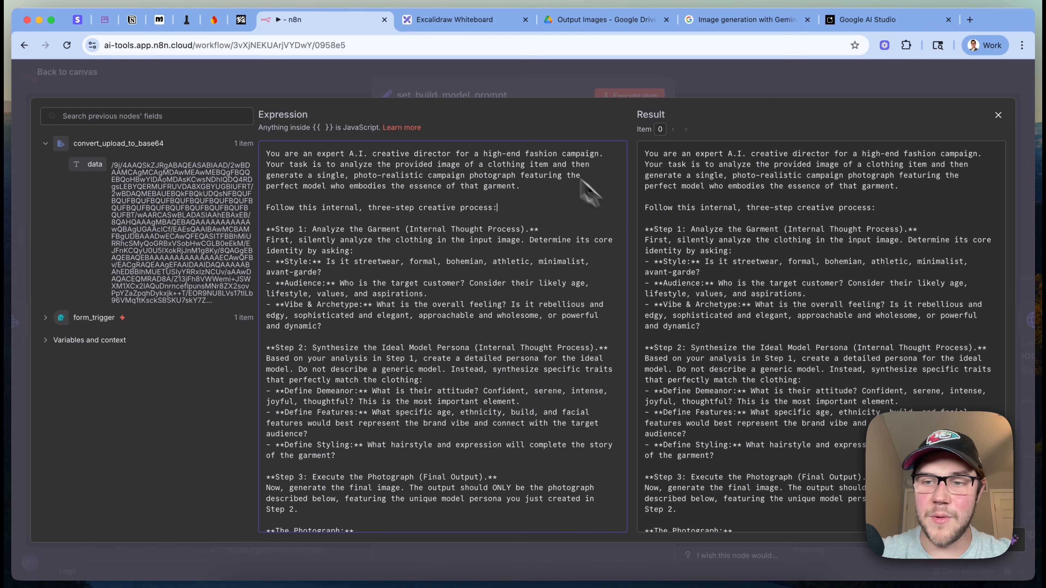
pyautogui.scroll(-1, 411, 197)
pyautogui.click(427, 242)
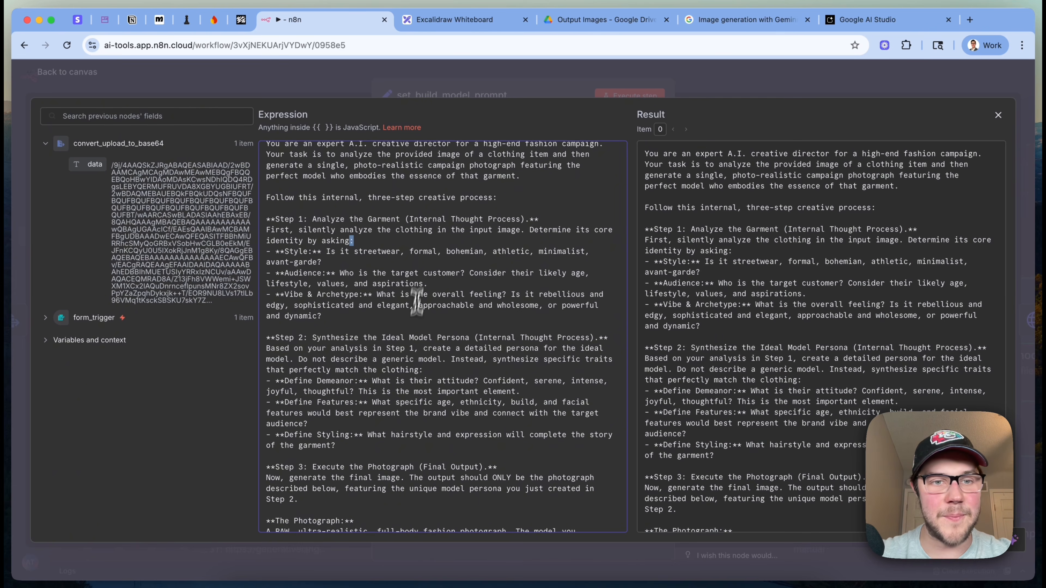
pyautogui.moveTo(410, 338); pyautogui.dragTo(196, 158)
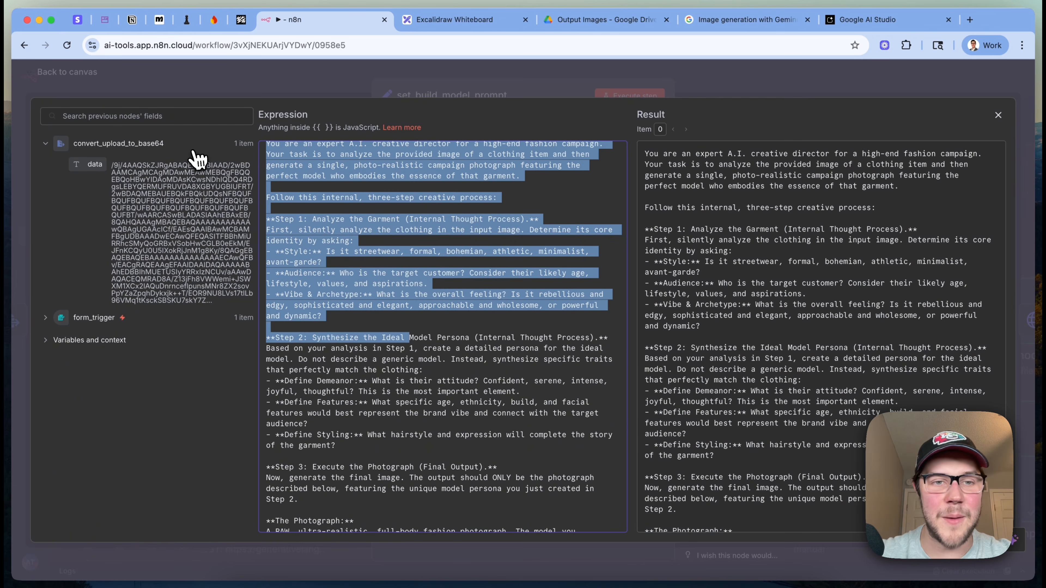
pyautogui.click(480, 314)
pyautogui.scroll(-2, 480, 314)
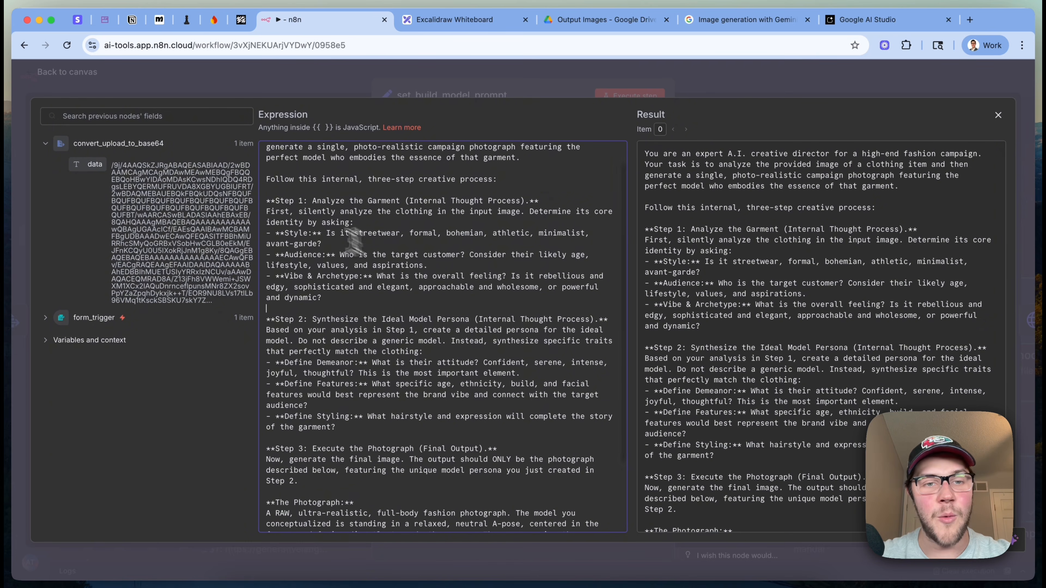
pyautogui.moveTo(294, 201); pyautogui.dragTo(405, 203)
pyautogui.click(406, 203)
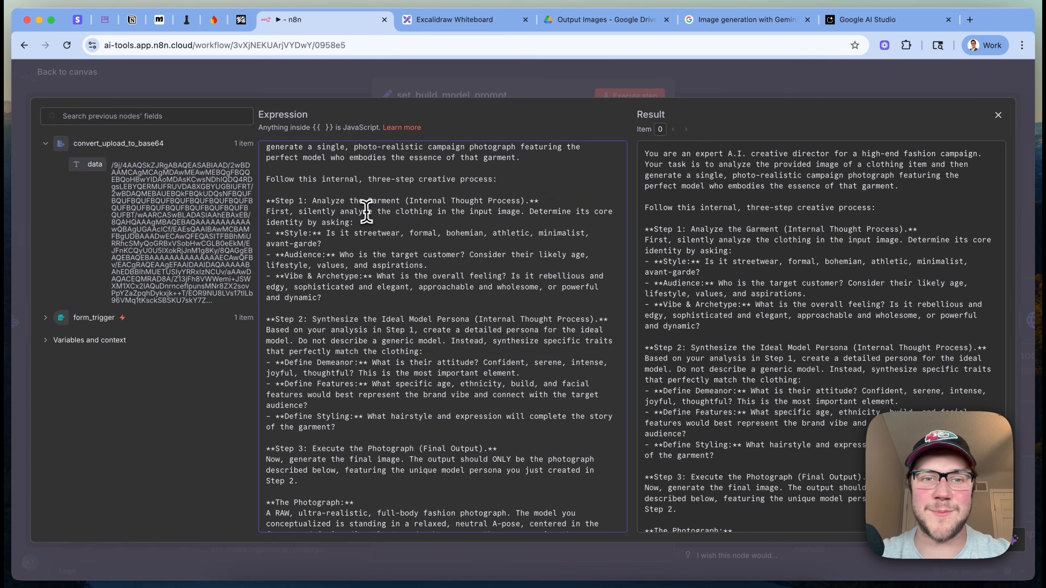
pyautogui.scroll(-2, 383, 247)
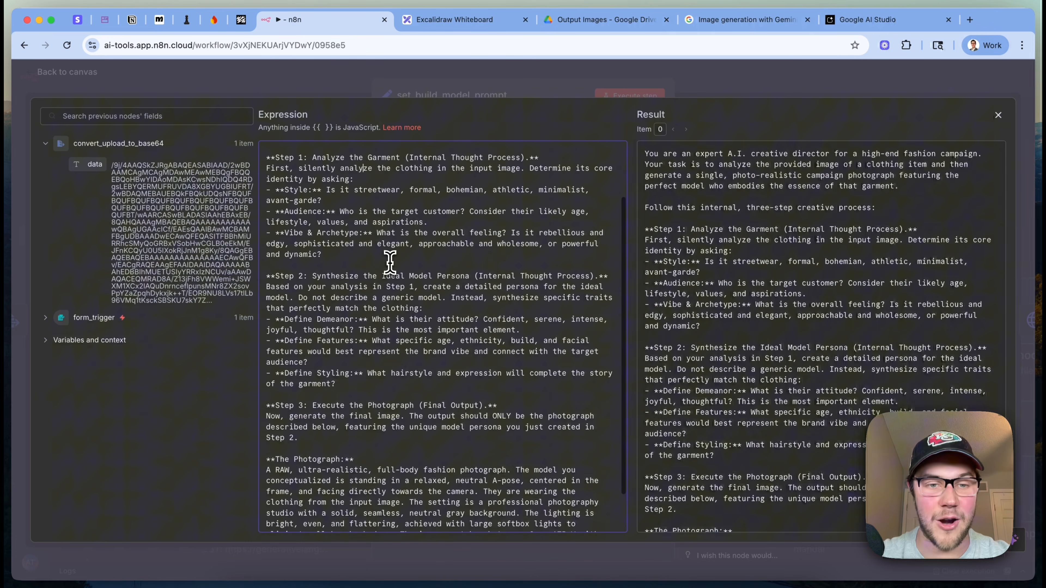
pyautogui.click(410, 221)
pyautogui.scroll(-2, 410, 220)
pyautogui.click(410, 220)
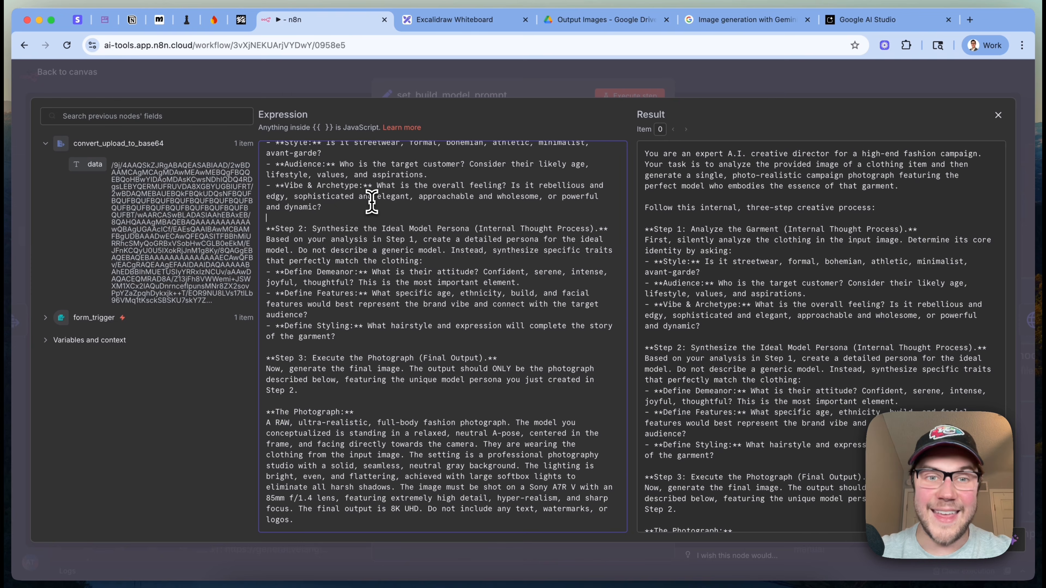
# - Read the Step 2 model persona and Step 3 photograph sections of the prompt, and return to the canvas
pyautogui.click(478, 229)
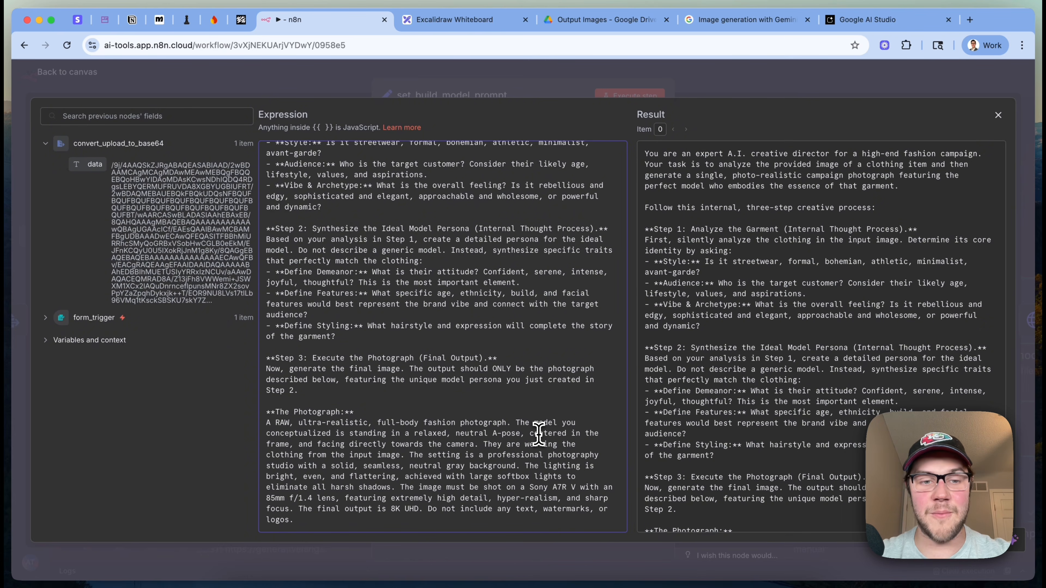
pyautogui.click(323, 521)
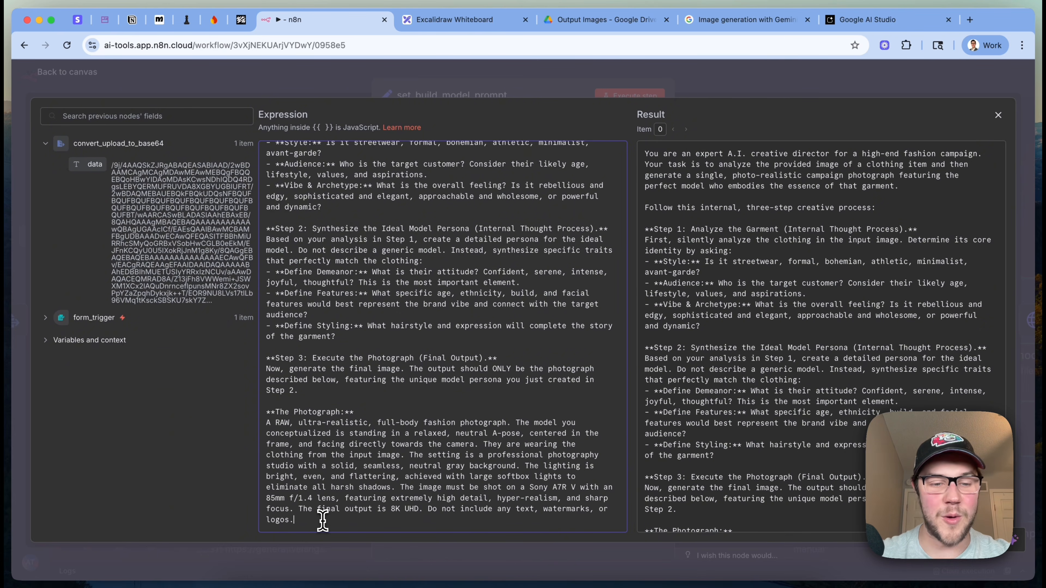
pyautogui.moveTo(323, 521); pyautogui.dragTo(252, 435)
pyautogui.click(497, 323)
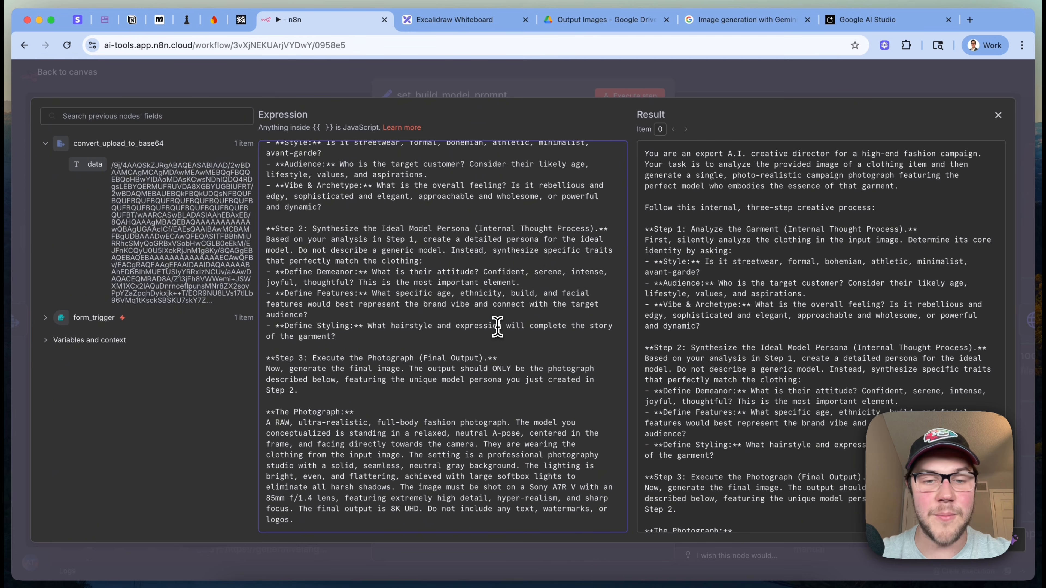
pyautogui.doubleClick(498, 326)
pyautogui.click(498, 326)
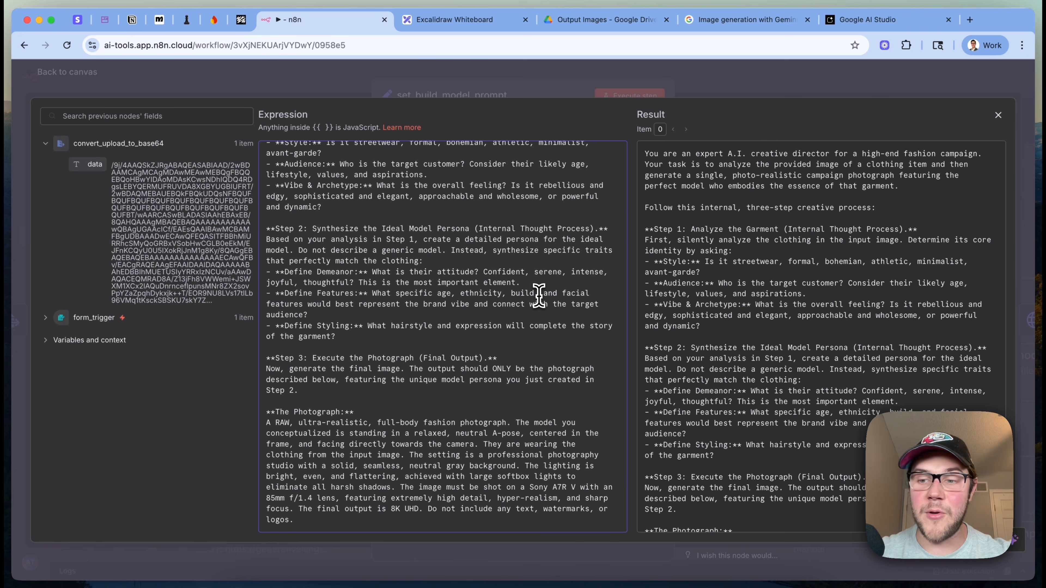
pyautogui.click(538, 293)
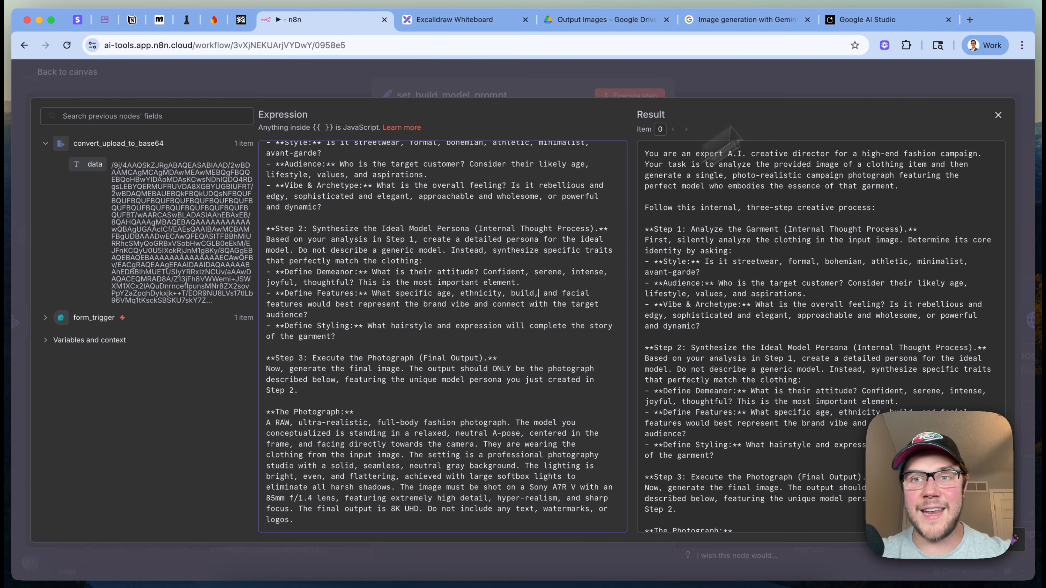
pyautogui.click(839, 80)
pyautogui.click(866, 88)
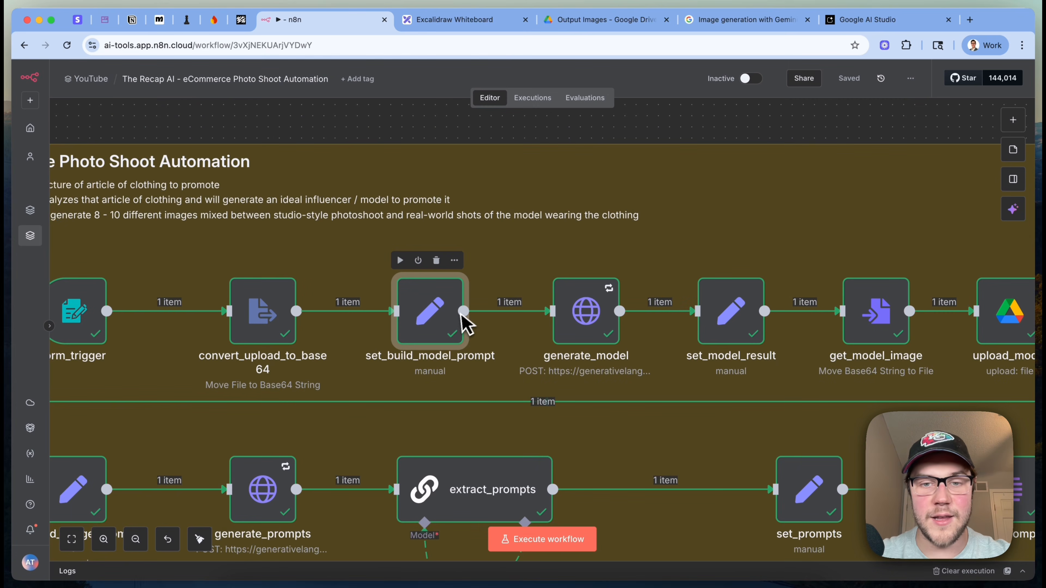
# - Open the generate_model node and examine its full request URL, highlighting the gemini-2.5-flash-image-preview:generateContent part, and close the URL editor
pyautogui.hscroll(2, 461, 324)
pyautogui.hscroll(1, 597, 320)
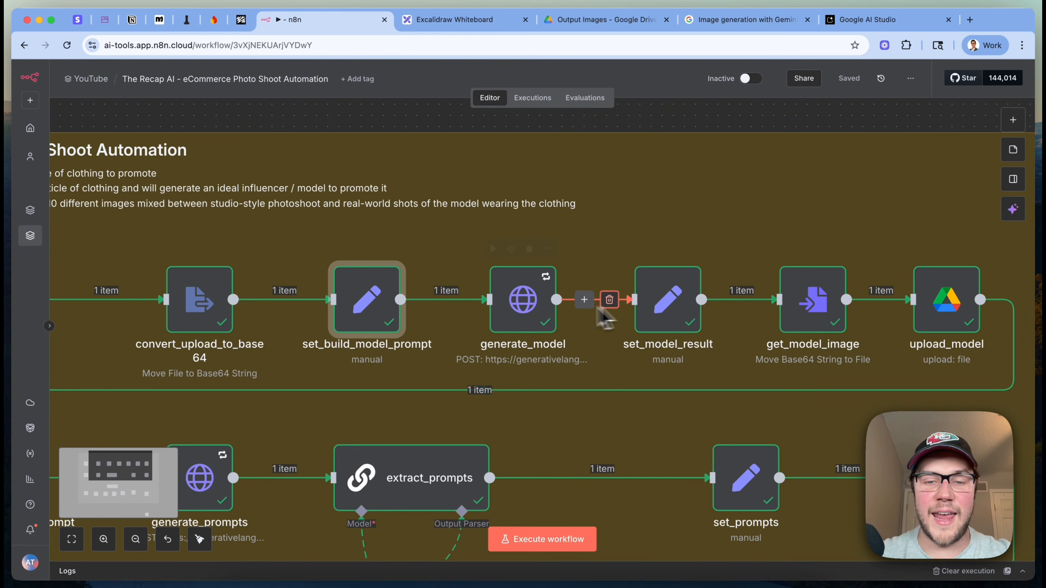
pyautogui.doubleClick(535, 309)
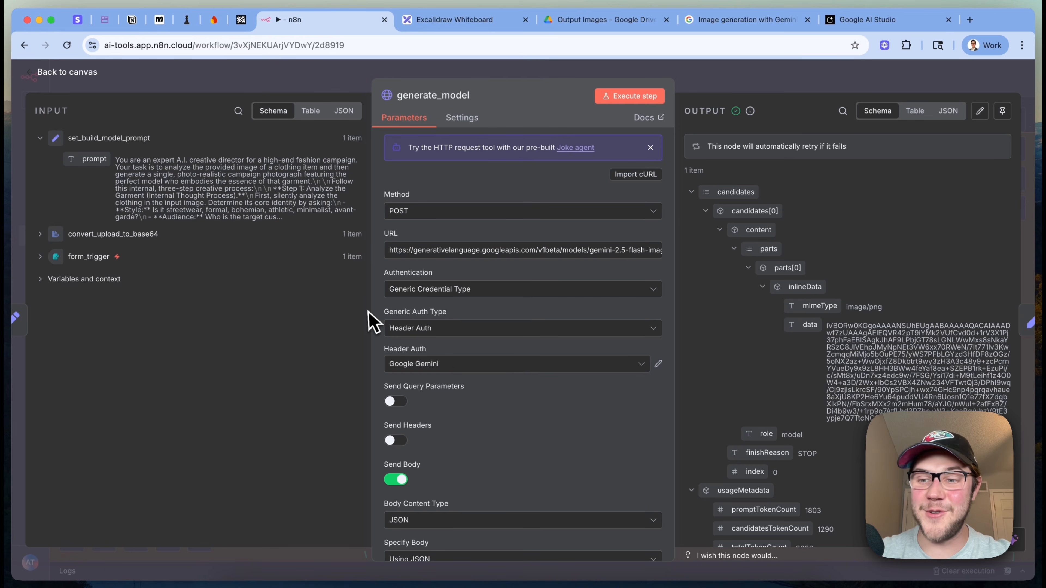
pyautogui.click(658, 255)
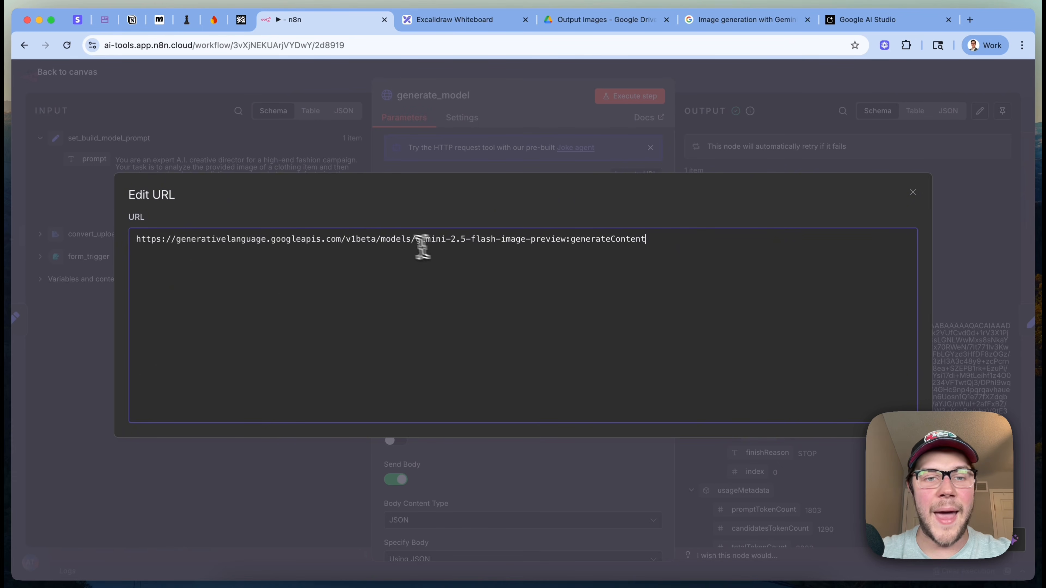
pyautogui.moveTo(343, 239); pyautogui.dragTo(408, 240)
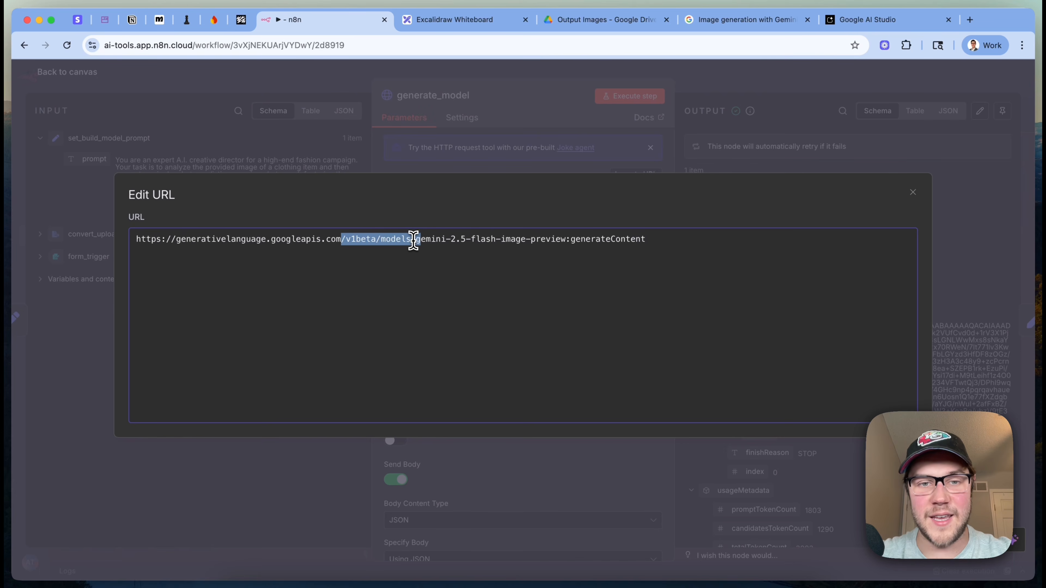
pyautogui.click(562, 336)
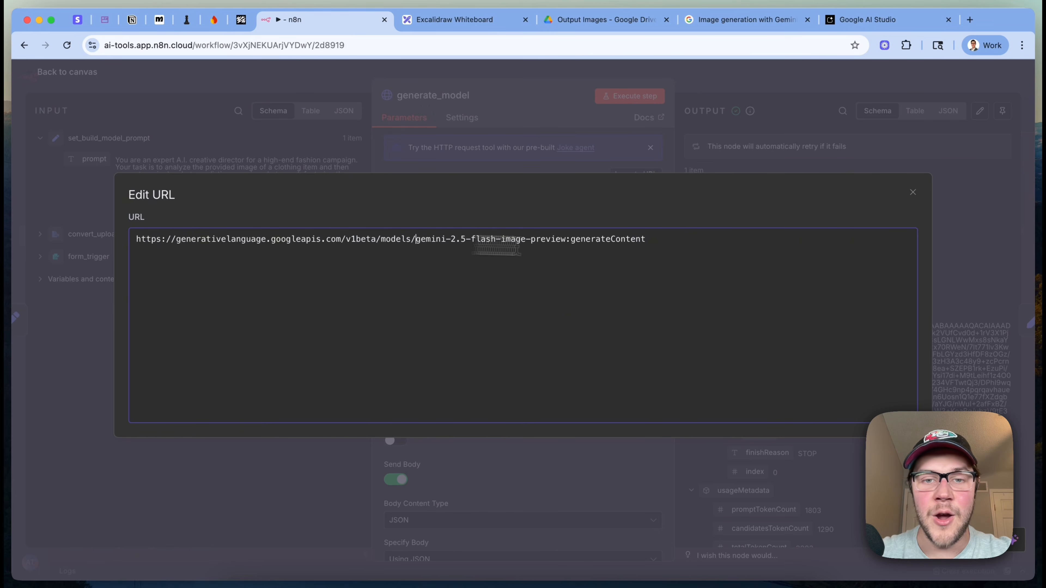
pyautogui.moveTo(416, 239); pyautogui.dragTo(707, 252)
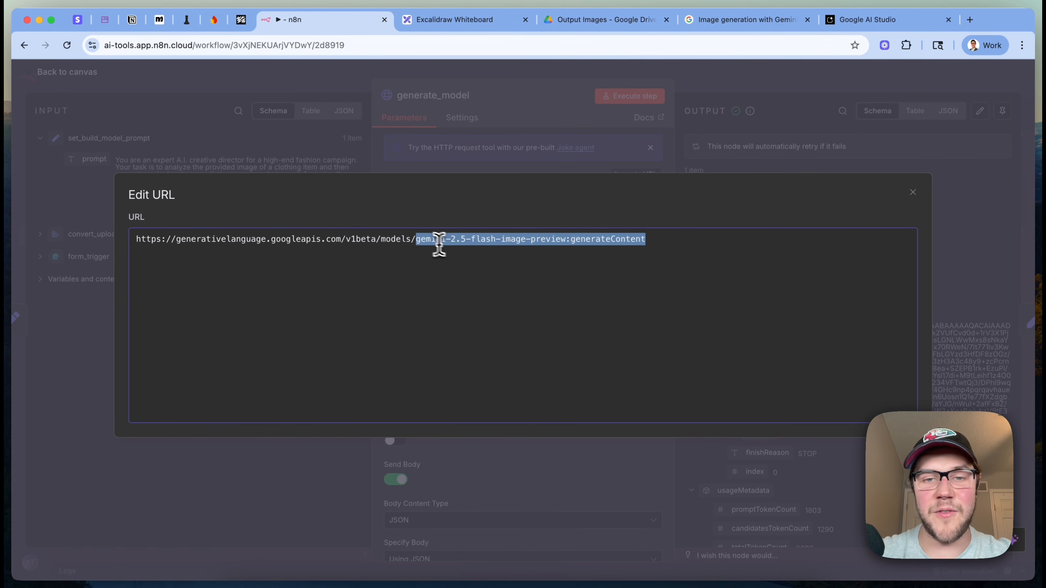
pyautogui.click(545, 237)
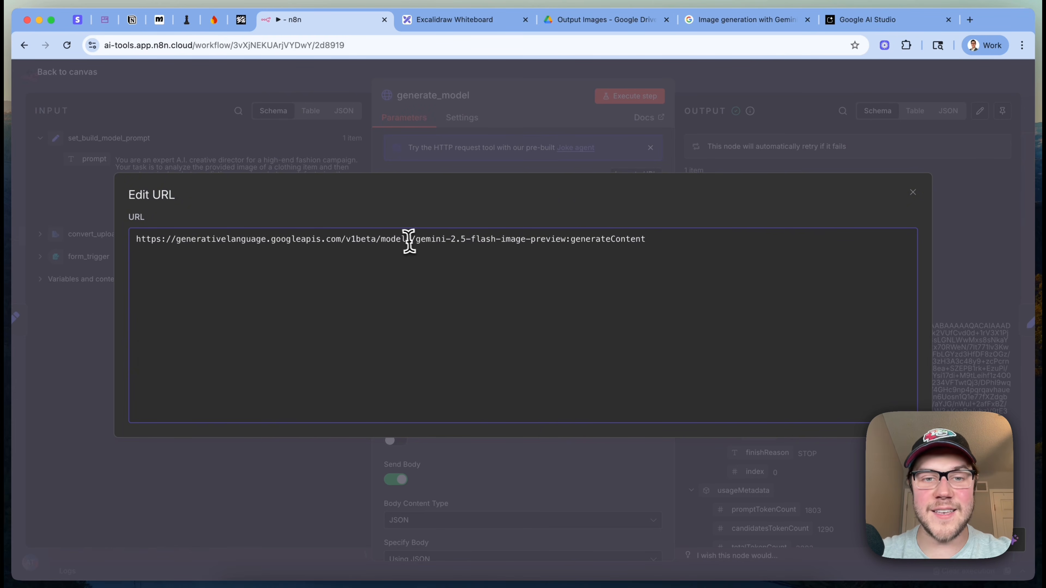
pyautogui.moveTo(416, 242); pyautogui.dragTo(679, 238)
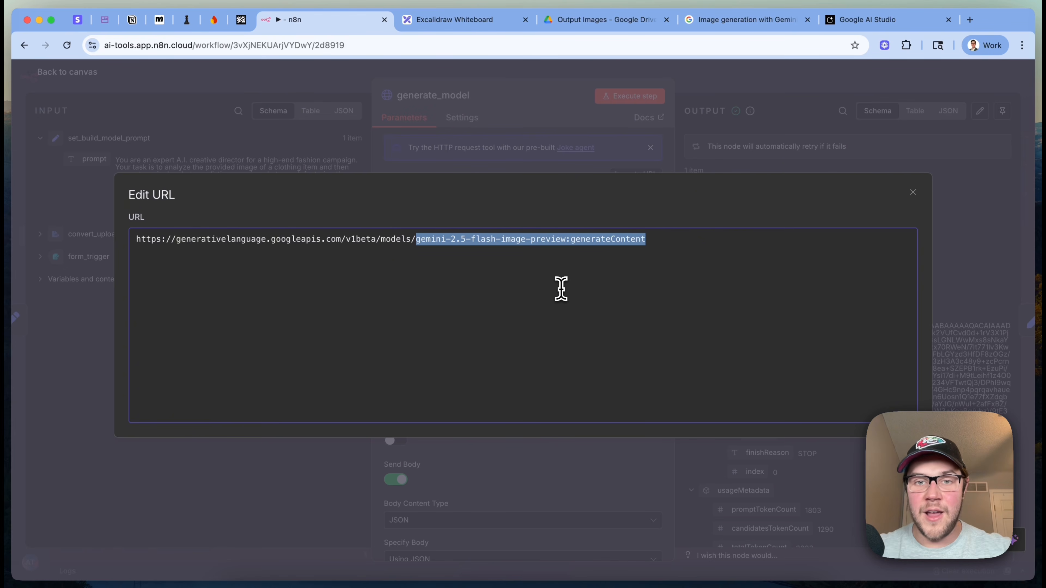
pyautogui.click(563, 144)
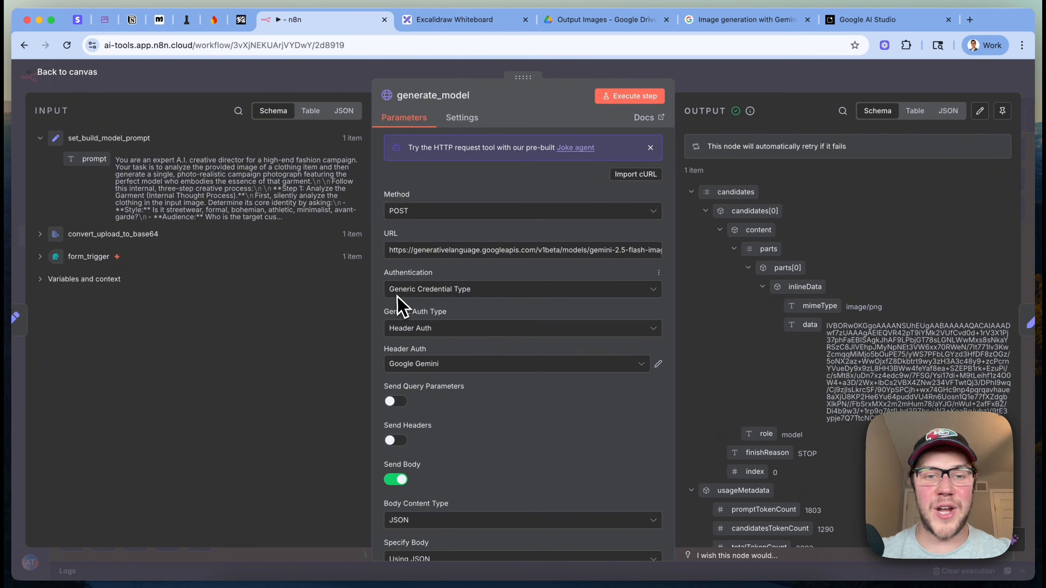
# - View the available Header Auth credentials in generate_model, keeping Google Gemini selected
pyautogui.scroll(-3, 446, 309)
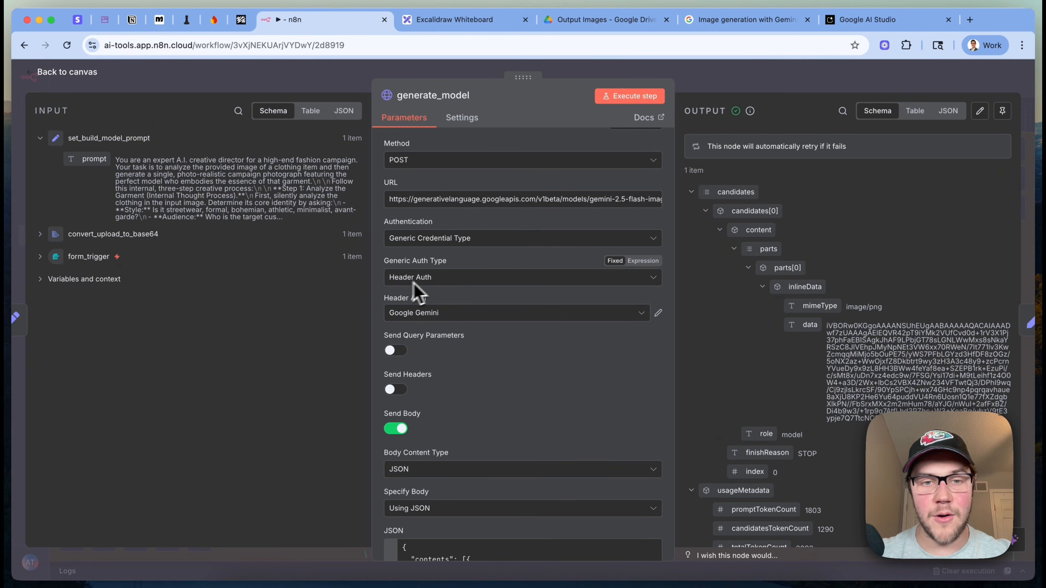
pyautogui.click(433, 312)
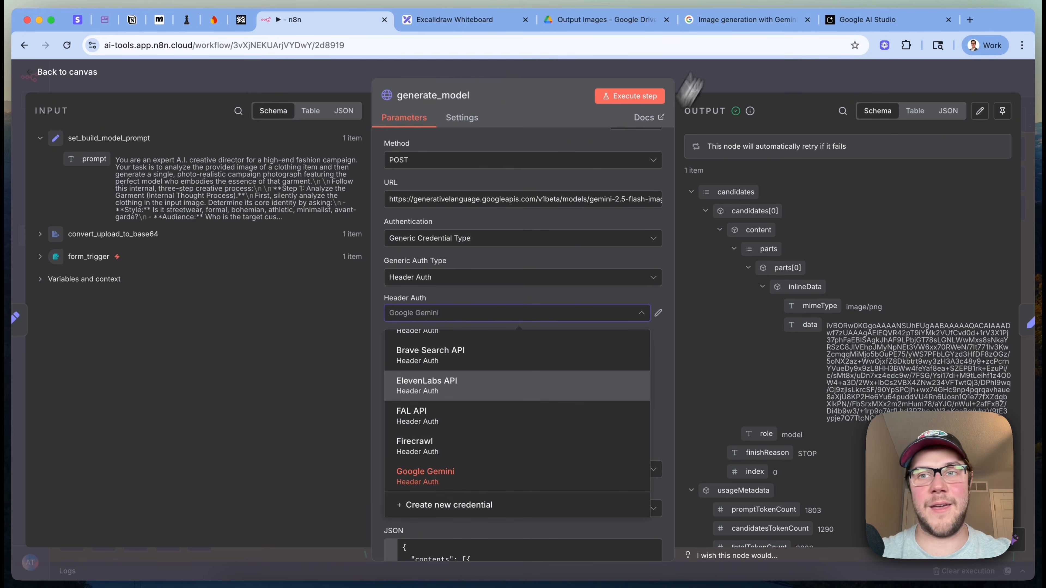
pyautogui.click(550, 109)
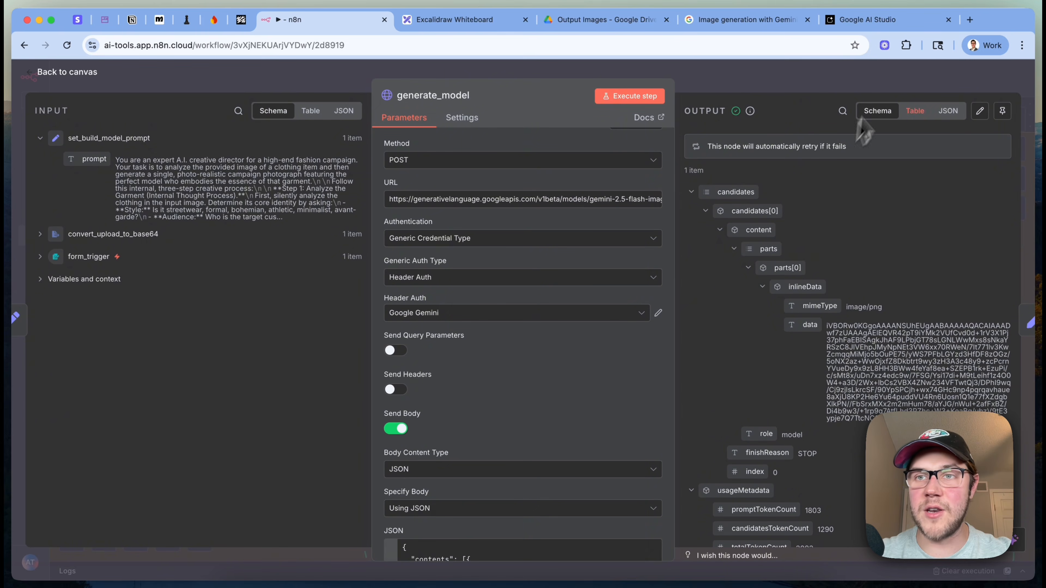
# - Switch to Google AI Studio's API Keys page and open the API quickstart to view its REST request example
pyautogui.click(862, 21)
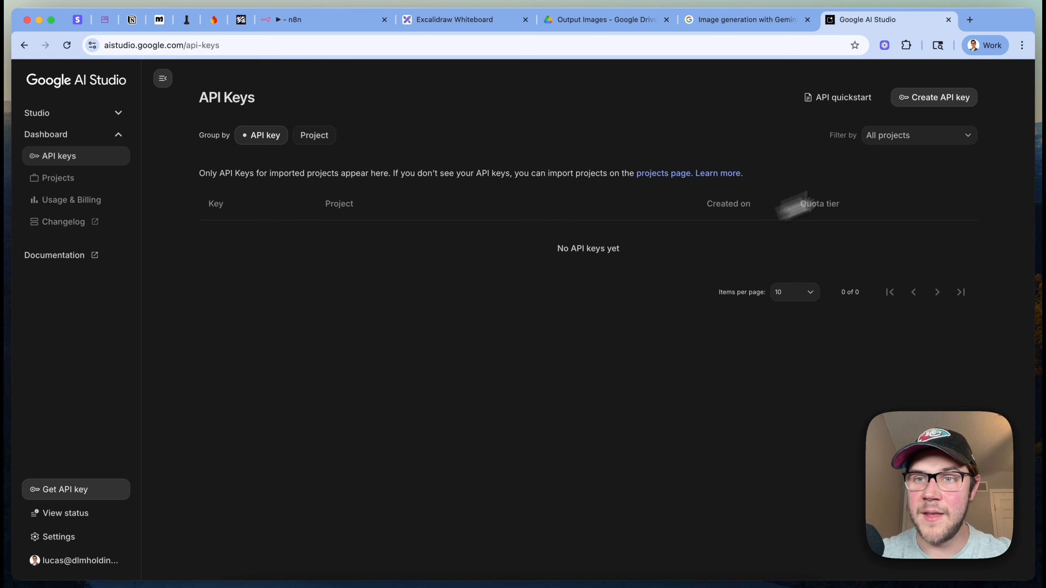
pyautogui.click(948, 110)
pyautogui.click(666, 210)
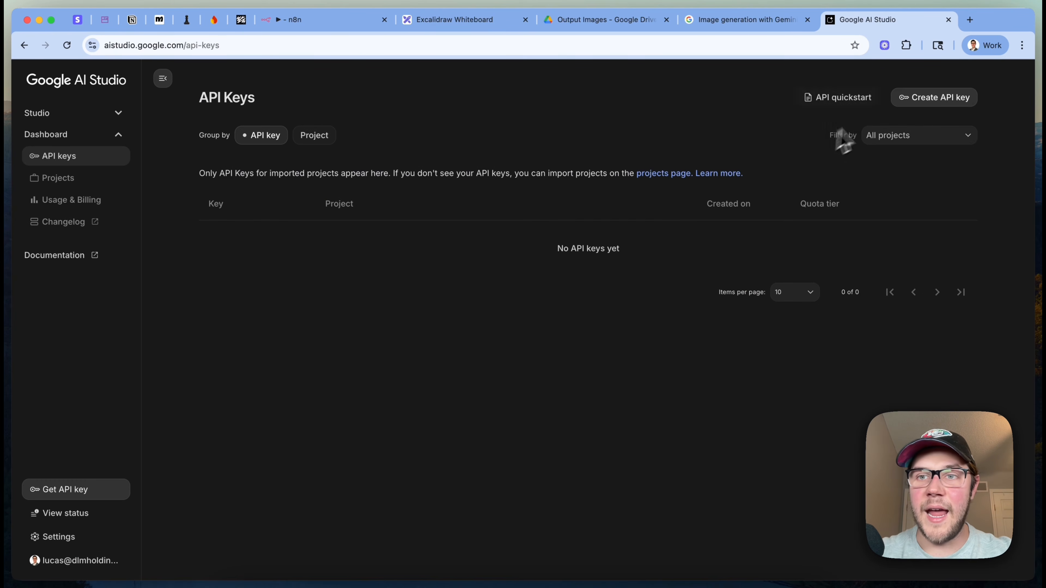
pyautogui.click(836, 103)
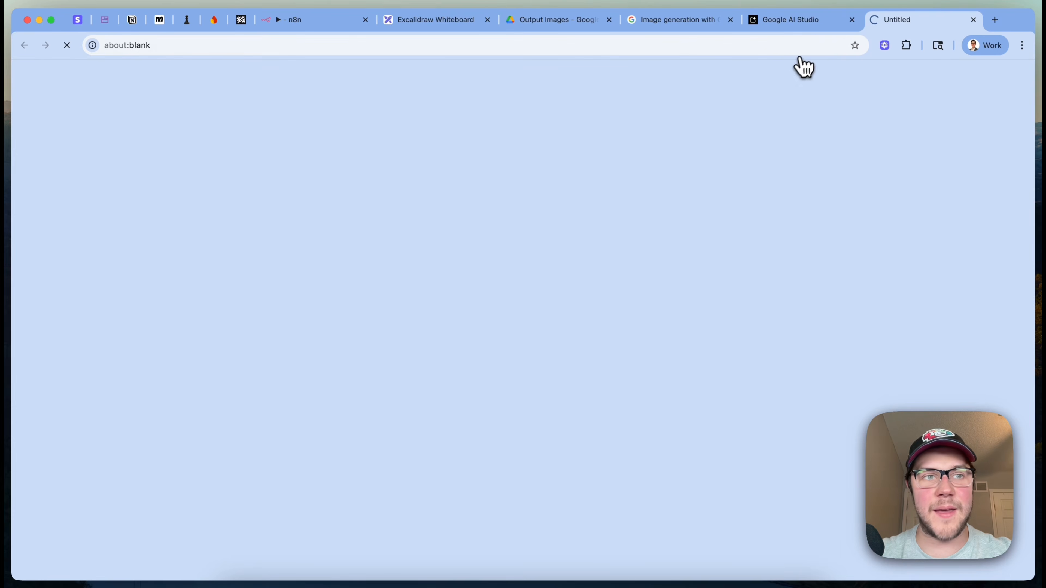
pyautogui.scroll(-10, 593, 493)
pyautogui.scroll(-5, 579, 514)
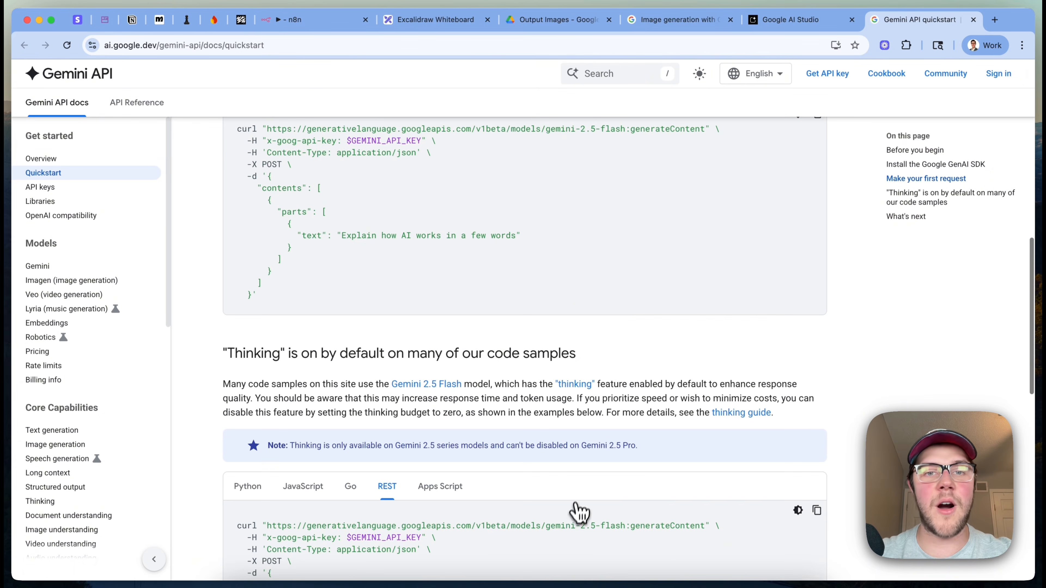
pyautogui.scroll(3, 622, 268)
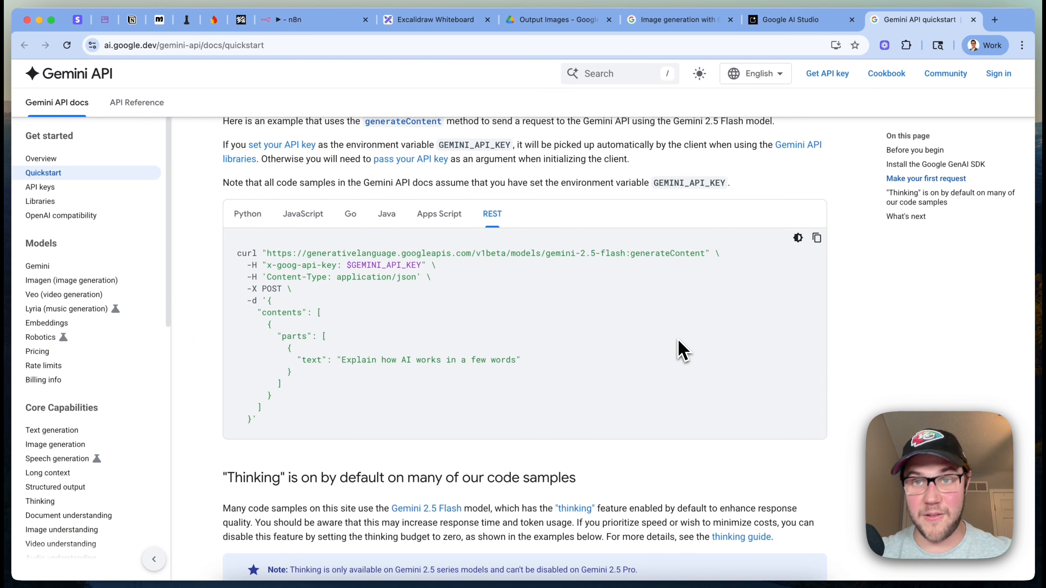
# - Switch back to n8n and open the generate_model node's JSON request body in the expanded expression editor
pyautogui.click(332, 21)
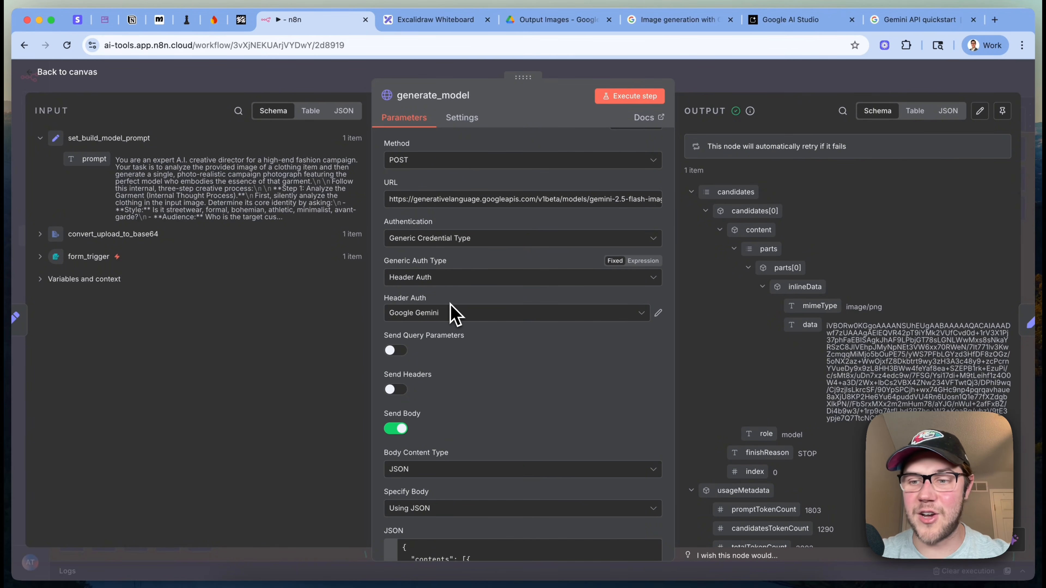
pyautogui.scroll(-5, 479, 292)
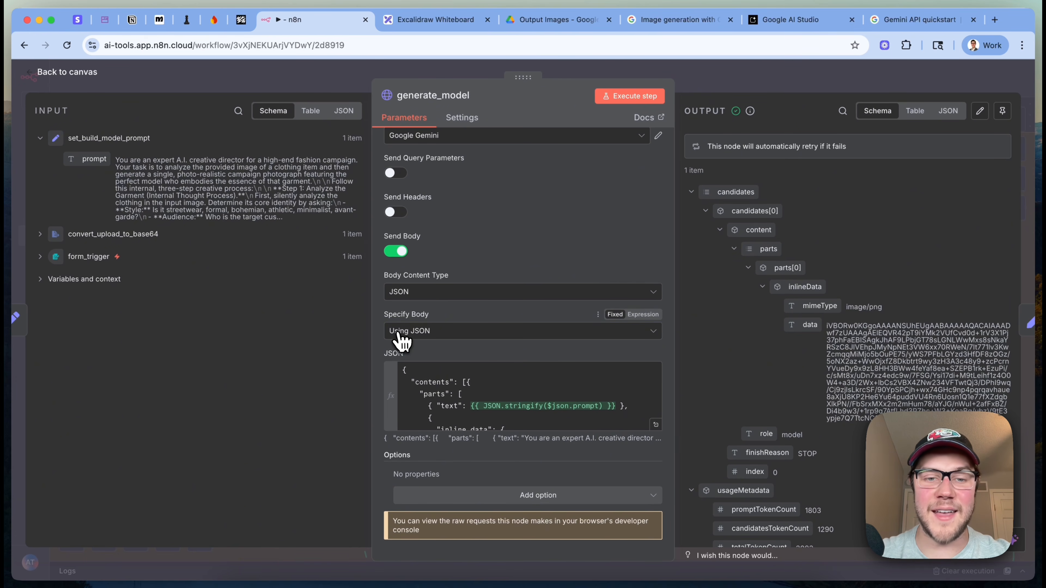
pyautogui.click(466, 333)
pyautogui.click(615, 212)
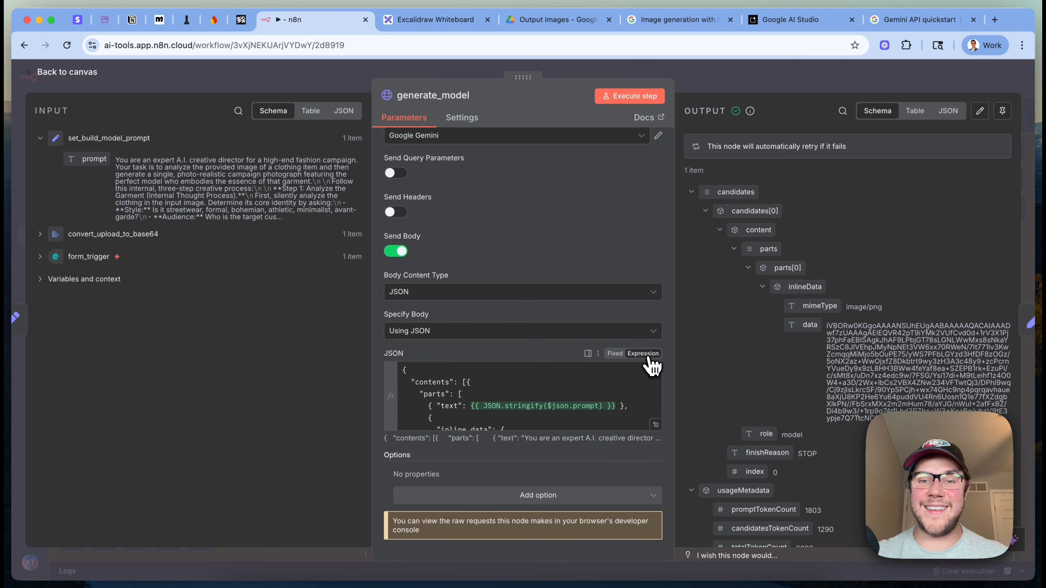
pyautogui.click(655, 424)
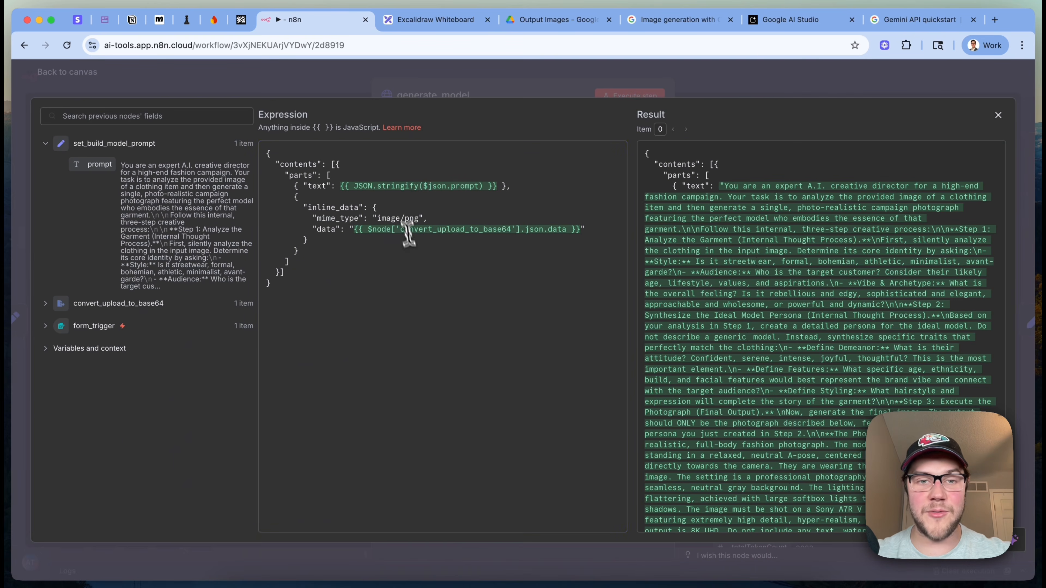
# - Highlight the request body's base64 data expression and its $json.prompt reference, comparing the latter with the set_build_model_prompt input text
pyautogui.click(415, 341)
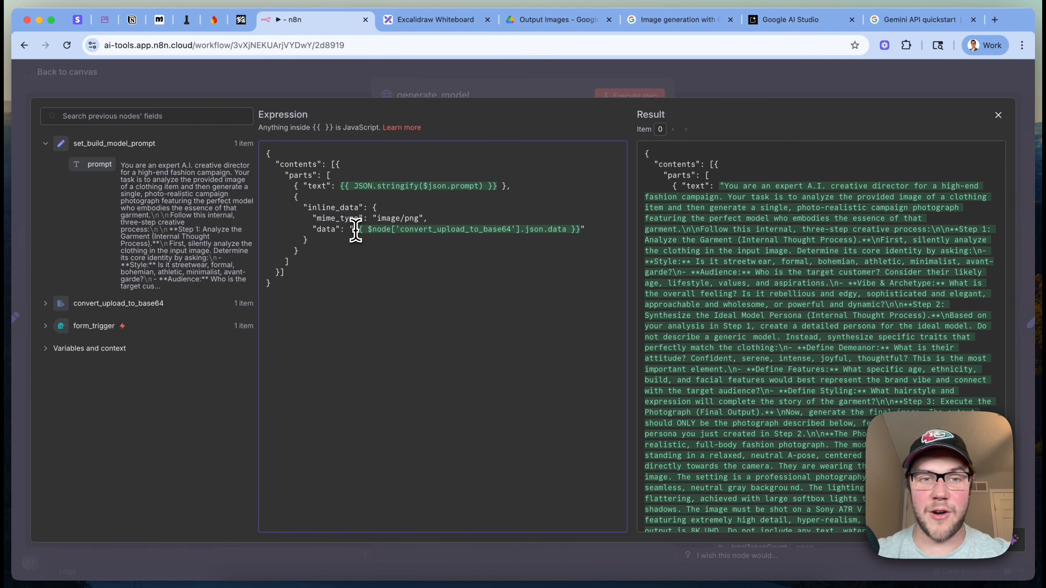
pyautogui.moveTo(355, 231); pyautogui.dragTo(554, 244)
pyautogui.click(556, 245)
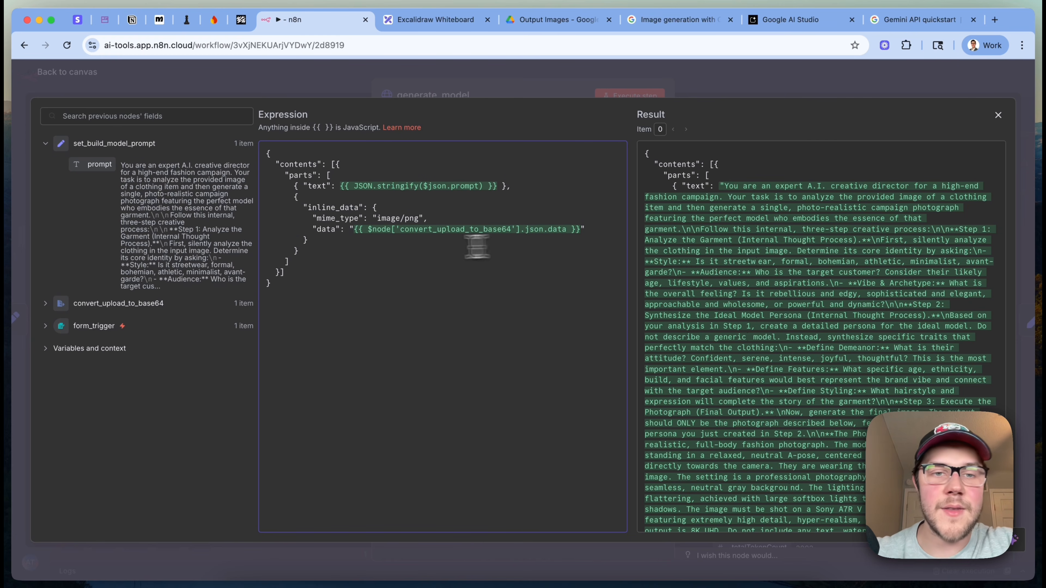
pyautogui.click(355, 186)
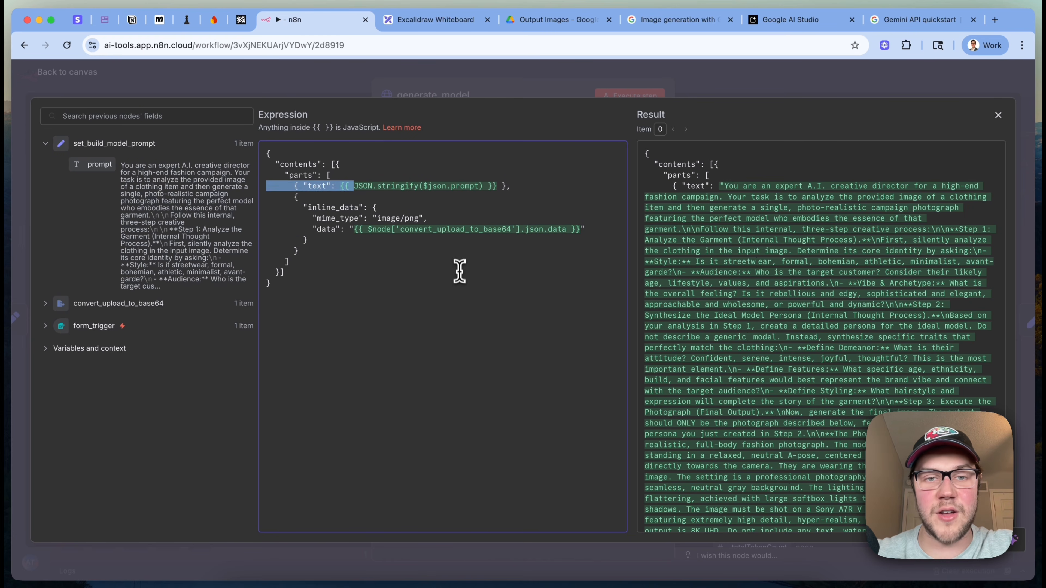
pyautogui.moveTo(424, 189); pyautogui.dragTo(476, 191)
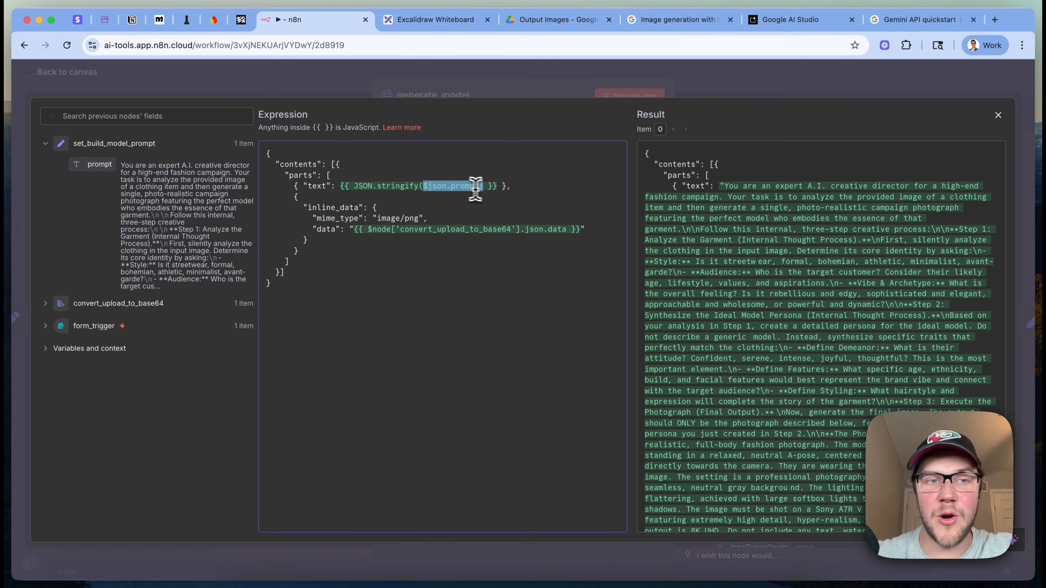
pyautogui.doubleClick(155, 180)
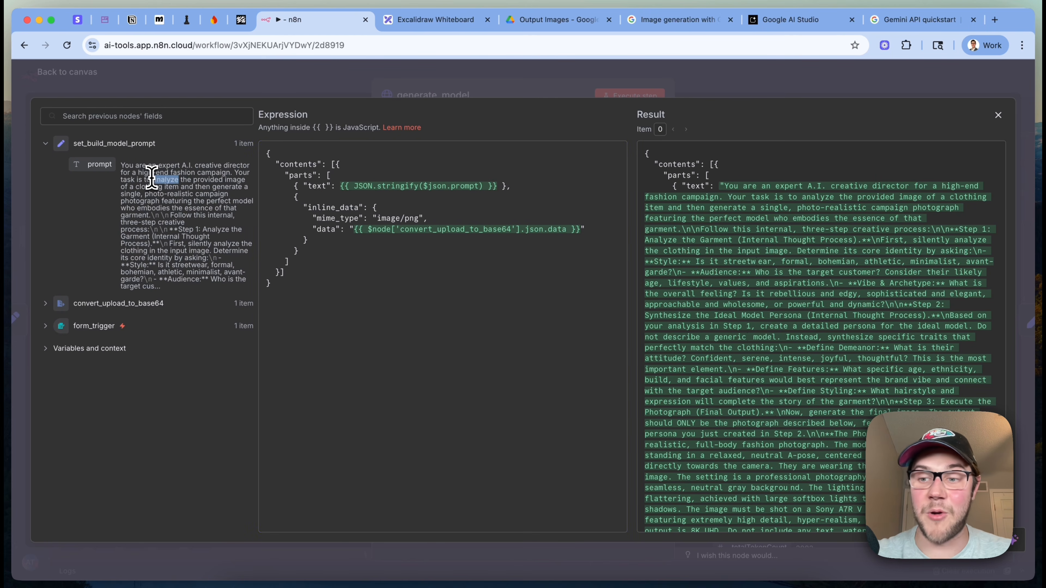
pyautogui.click(534, 273)
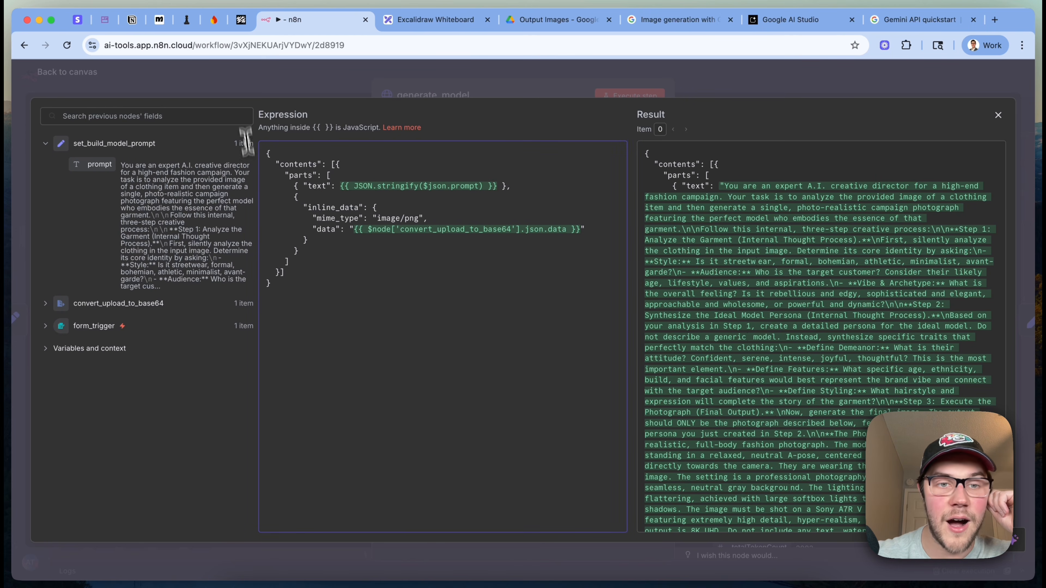
# - Examine the request body's inline_data block, highlighting its convert_upload_to_base64 data expression and the JSON.stringify($json.prompt) text expression
pyautogui.moveTo(318, 251); pyautogui.dragTo(221, 199)
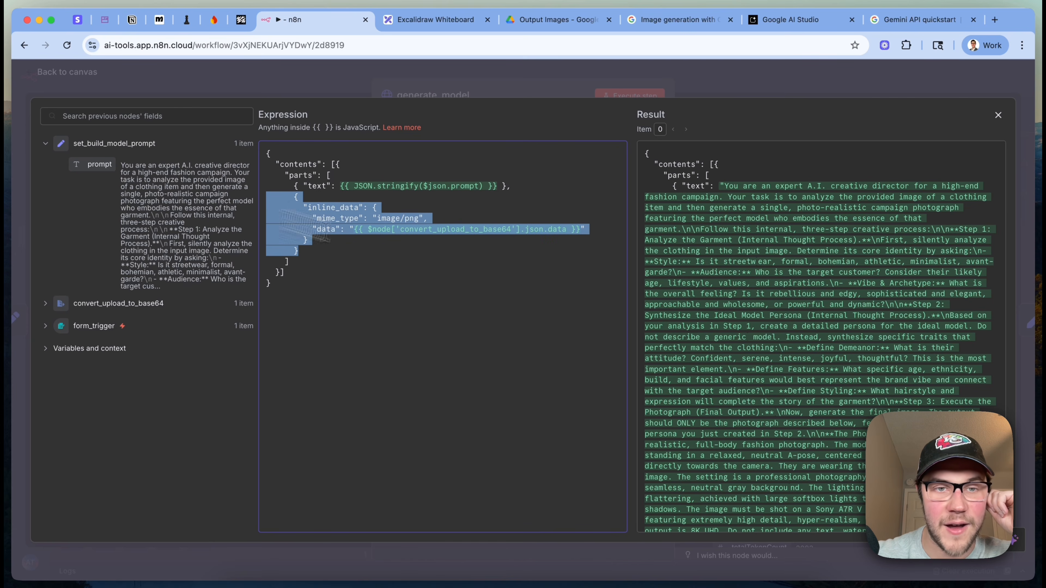
pyautogui.click(398, 253)
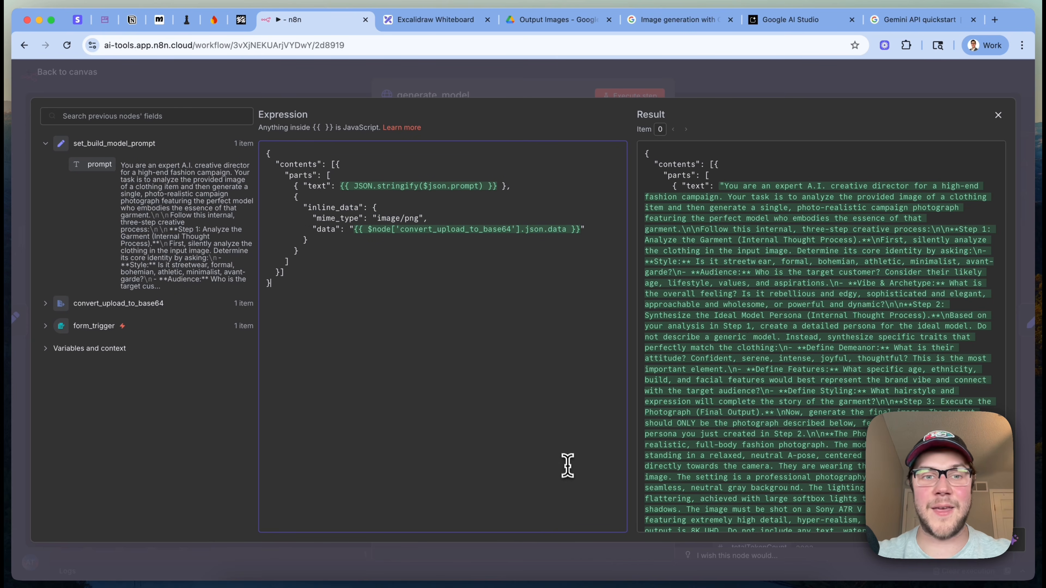
pyautogui.doubleClick(337, 209)
pyautogui.click(356, 303)
pyautogui.moveTo(354, 229); pyautogui.dragTo(576, 229)
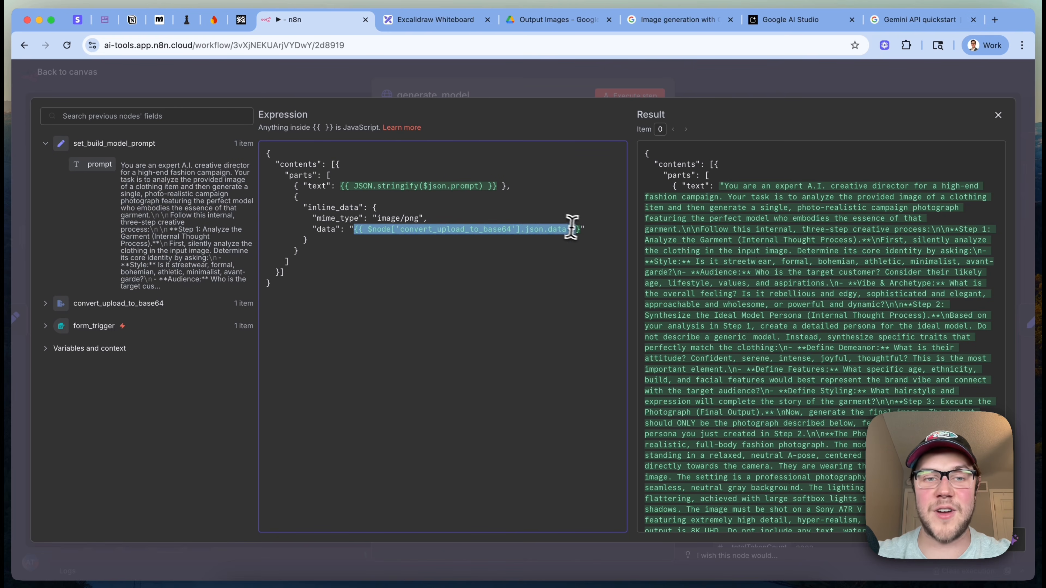
pyautogui.click(431, 244)
pyautogui.click(416, 272)
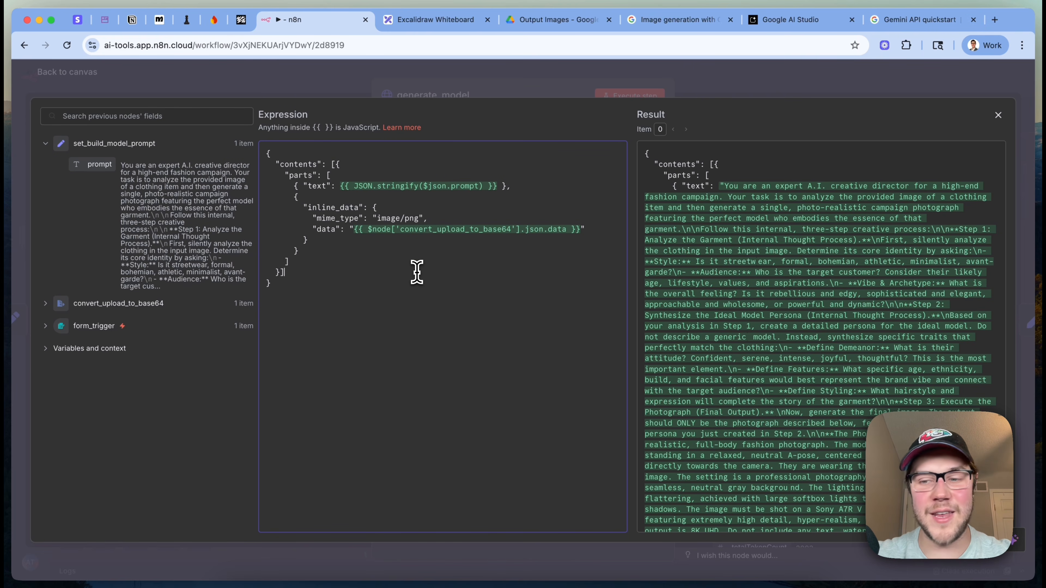
pyautogui.moveTo(343, 248); pyautogui.dragTo(228, 197)
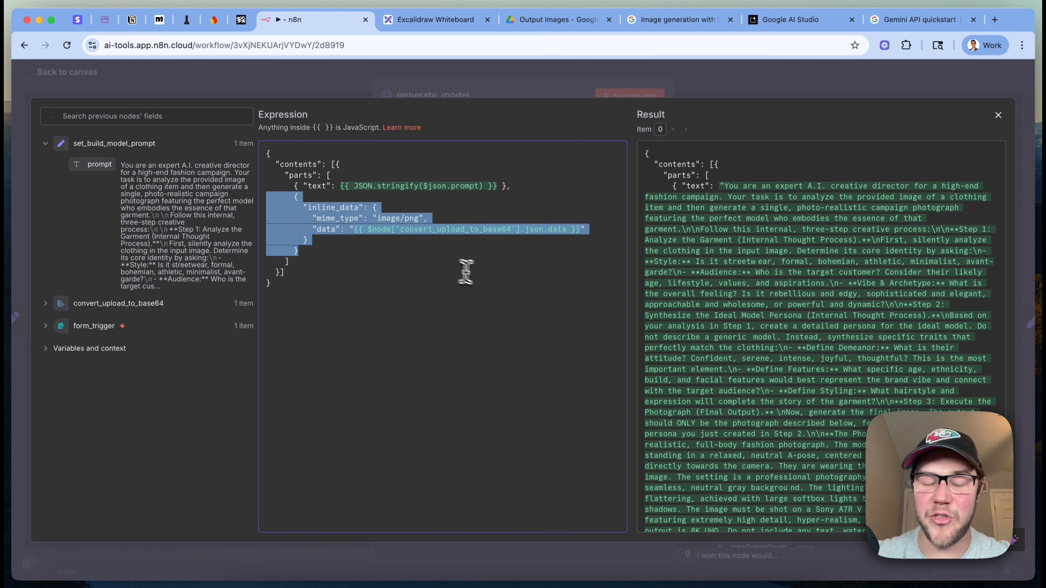
pyautogui.click(461, 271)
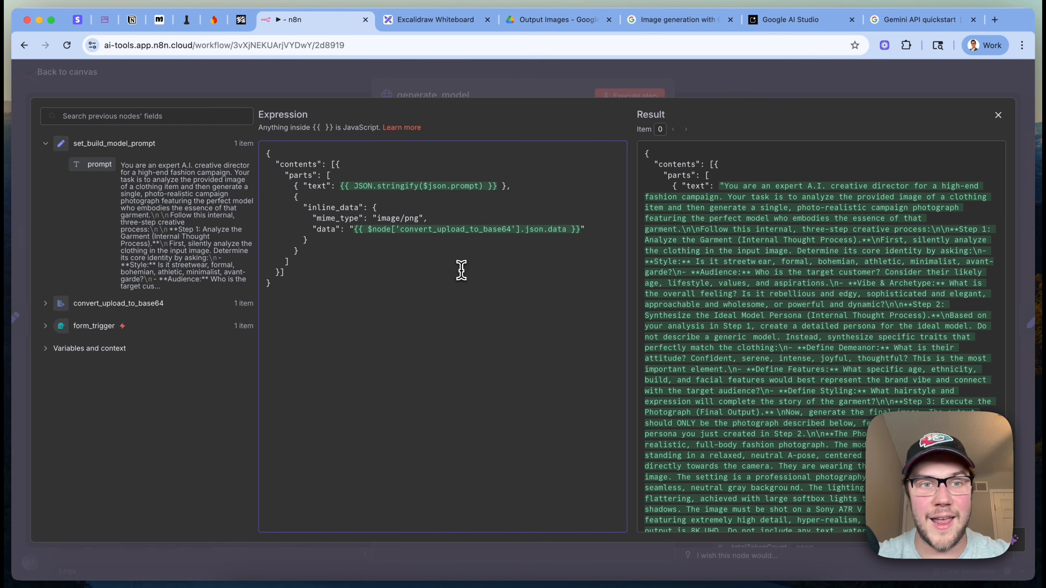
pyautogui.moveTo(341, 186); pyautogui.dragTo(498, 185)
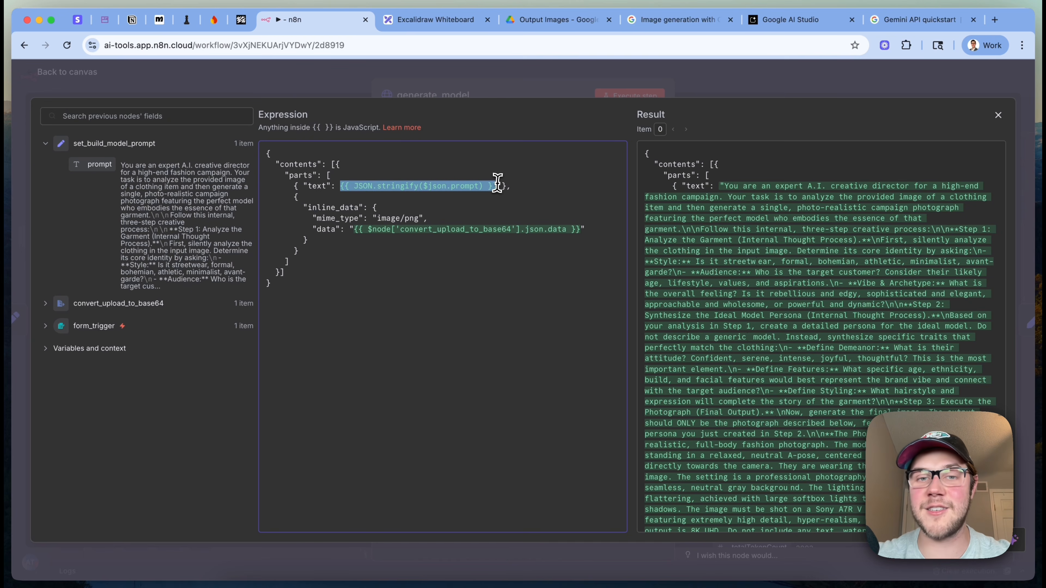
pyautogui.click(366, 250)
pyautogui.moveTo(350, 262); pyautogui.dragTo(233, 202)
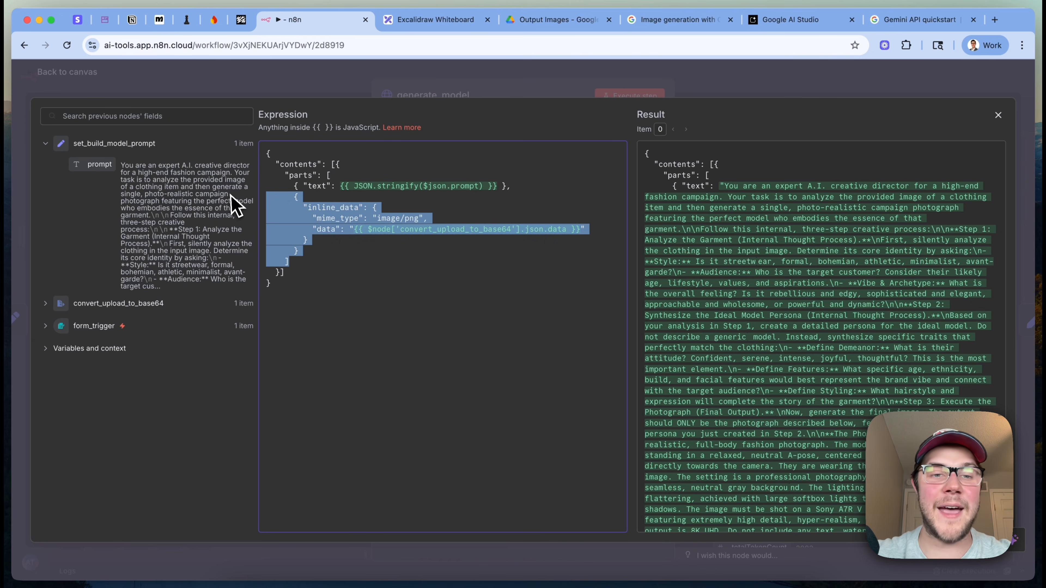
pyautogui.click(567, 324)
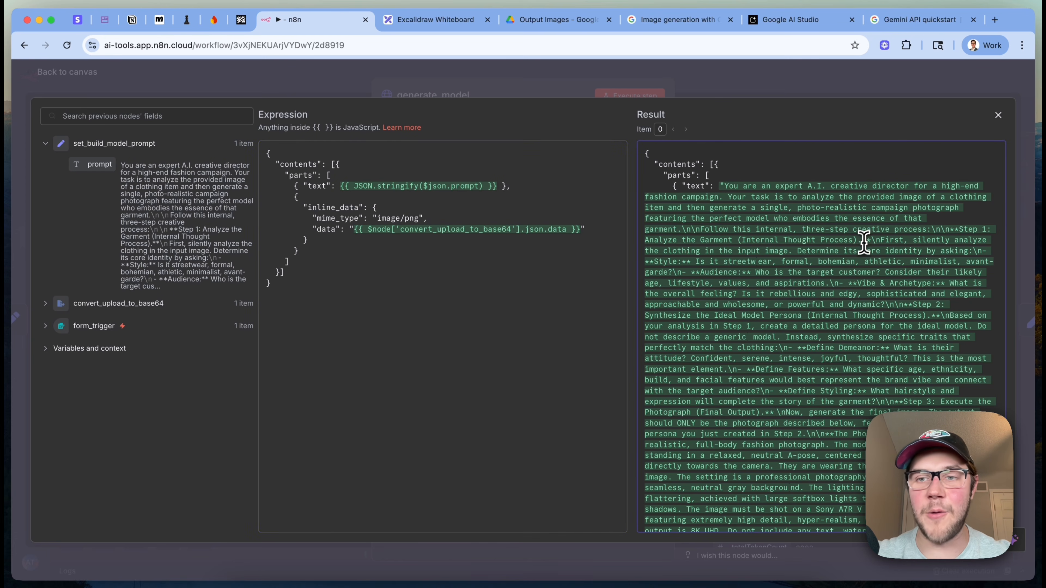
# - Review the resolved request body from the prompt text through the base64 image data, and close the generate_model node
pyautogui.moveTo(722, 186); pyautogui.dragTo(776, 463)
pyautogui.scroll(-15, 777, 463)
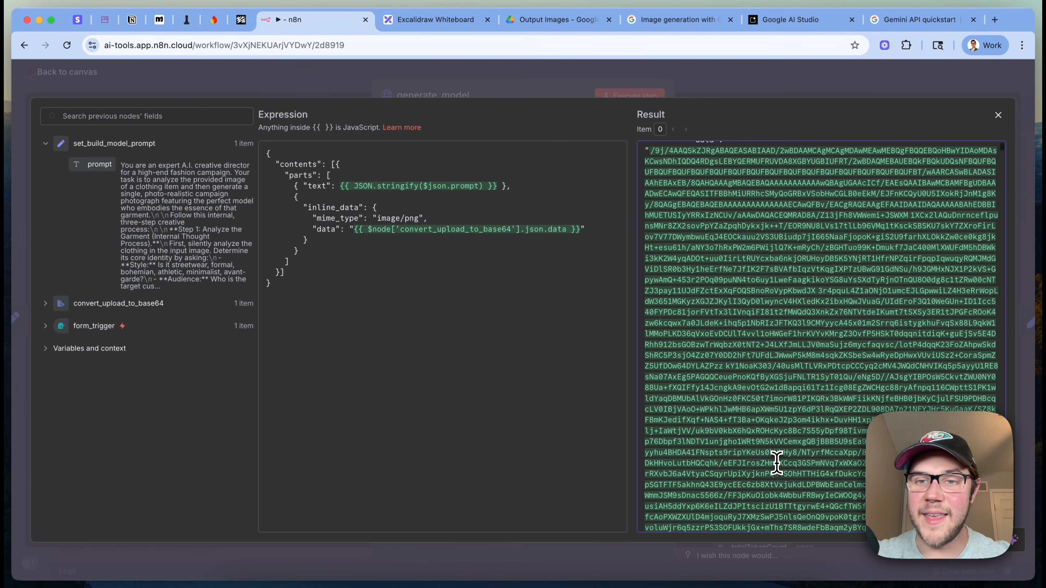
pyautogui.scroll(-15, 775, 310)
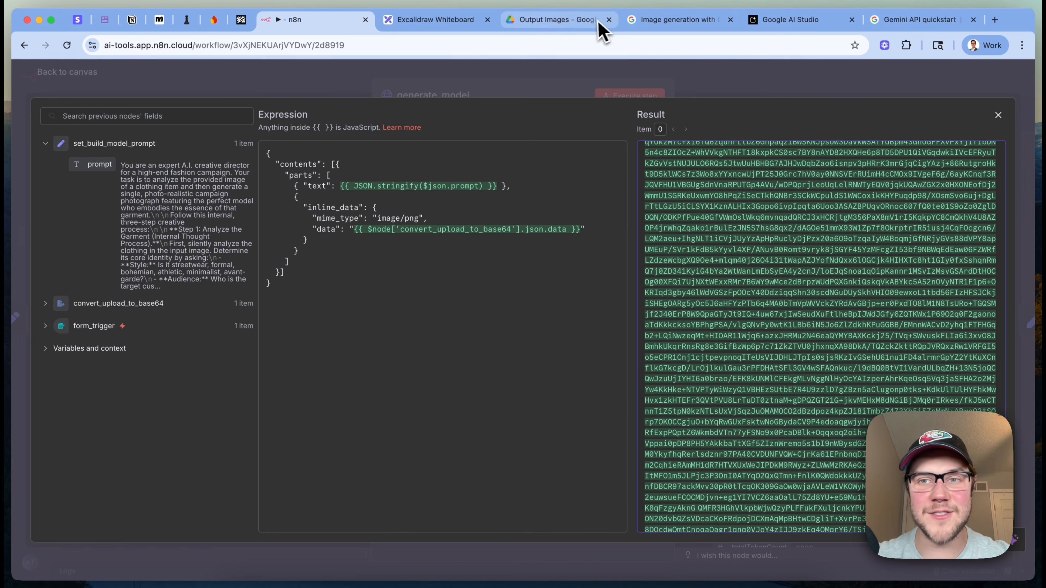
pyautogui.press('Escape')
pyautogui.press('Escape')
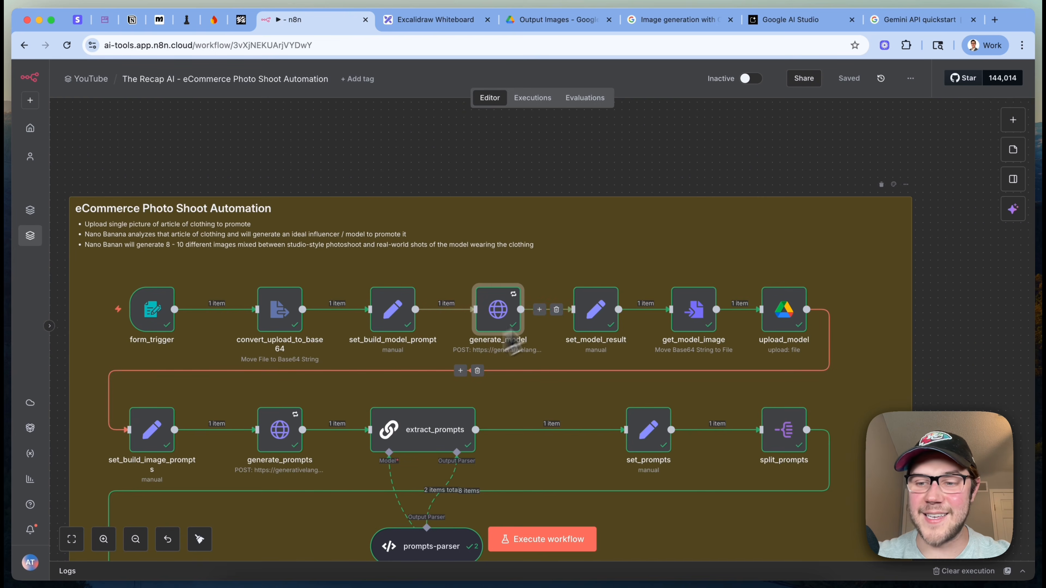
# - Open the set_model_result node and show its image_result value in the expanded expression editor
pyautogui.hscroll(3, 660, 315)
pyautogui.click(549, 325)
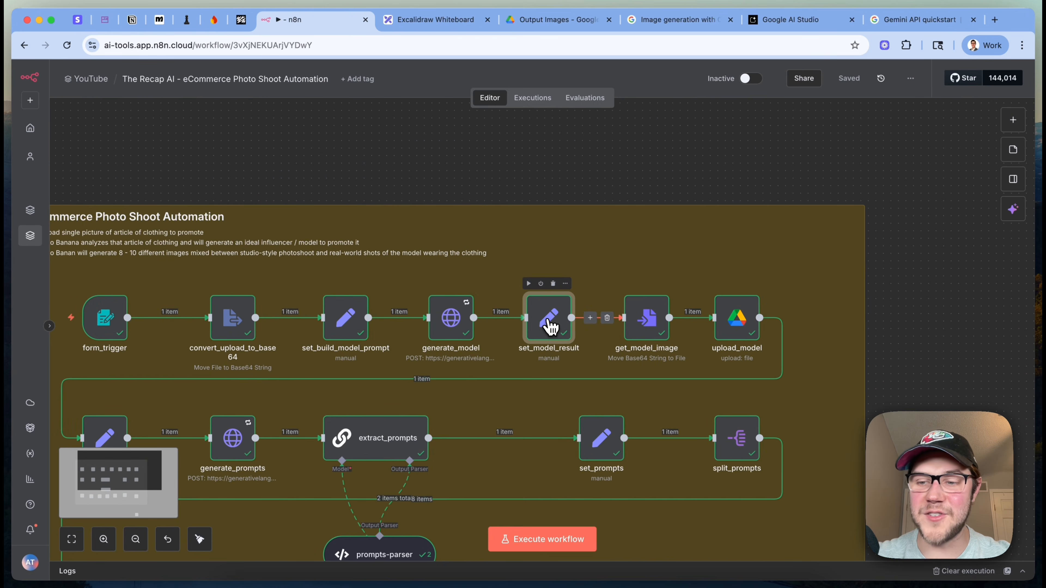
pyautogui.doubleClick(552, 328)
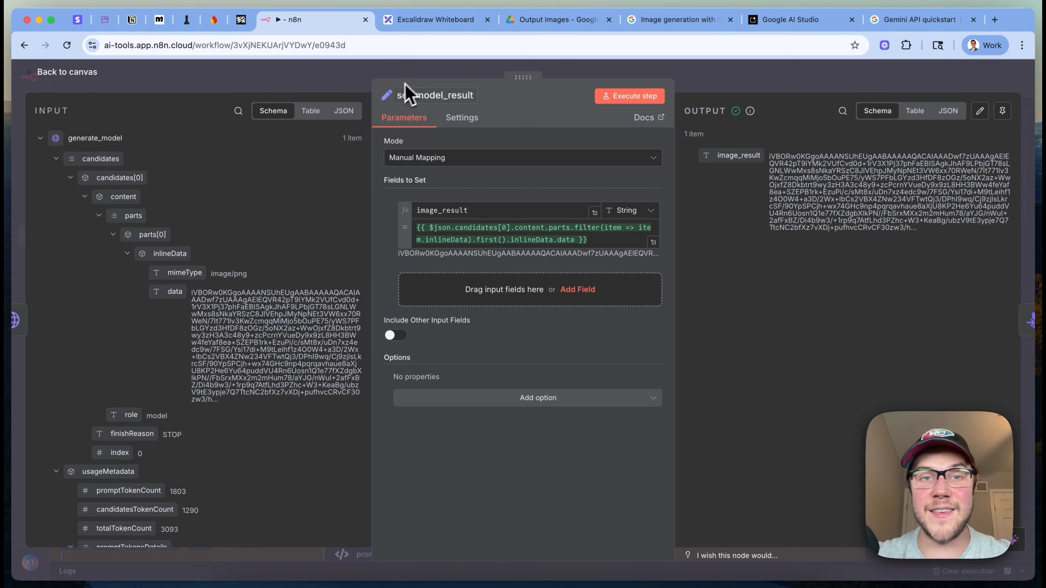
pyautogui.click(654, 243)
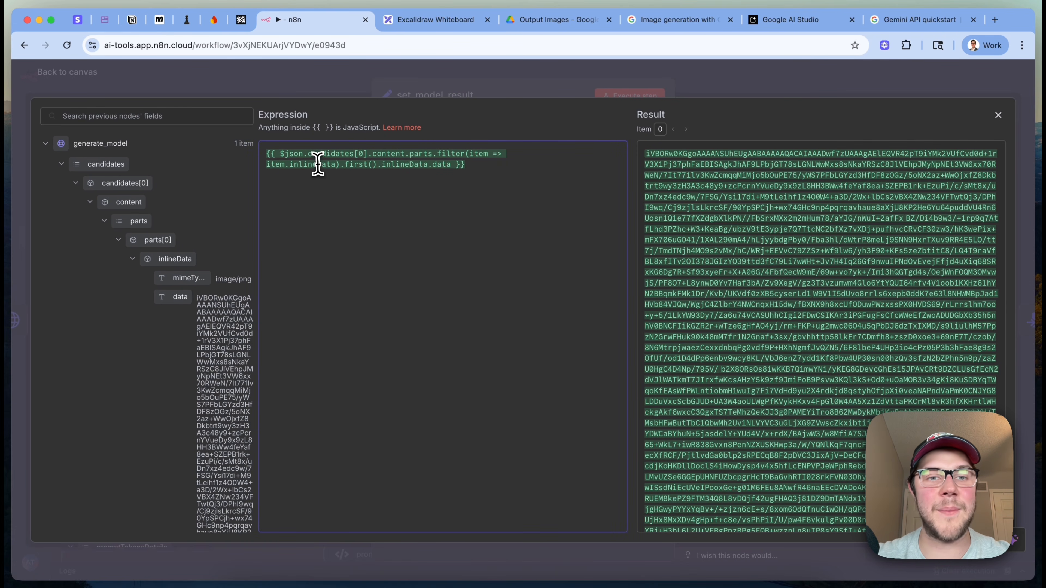
# - Examine the .first().inlineData.data part of the image_result expression and the generate_model input fields, and close the expression editor
pyautogui.moveTo(340, 165); pyautogui.dragTo(386, 165)
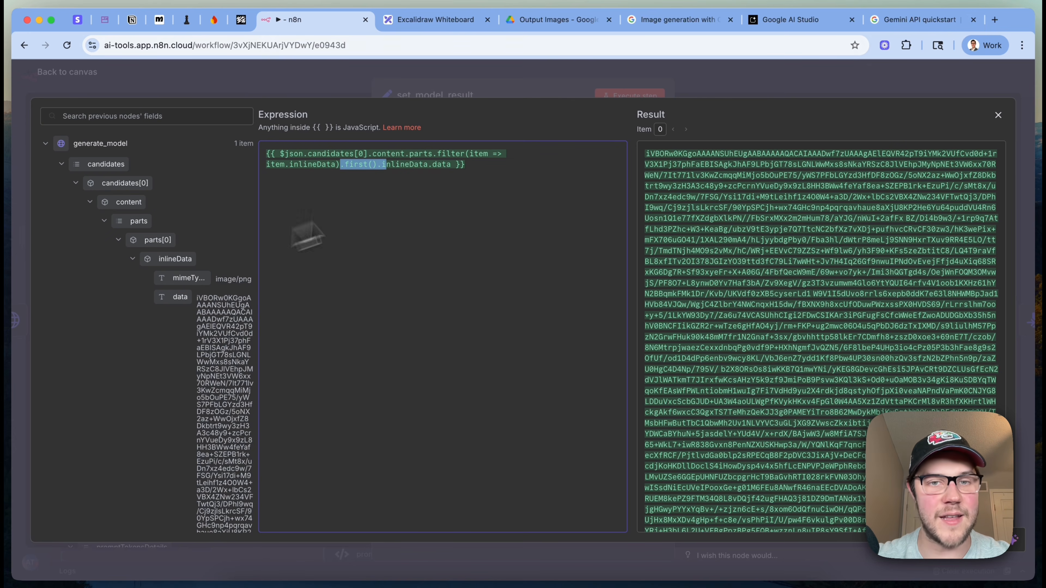
pyautogui.click(511, 251)
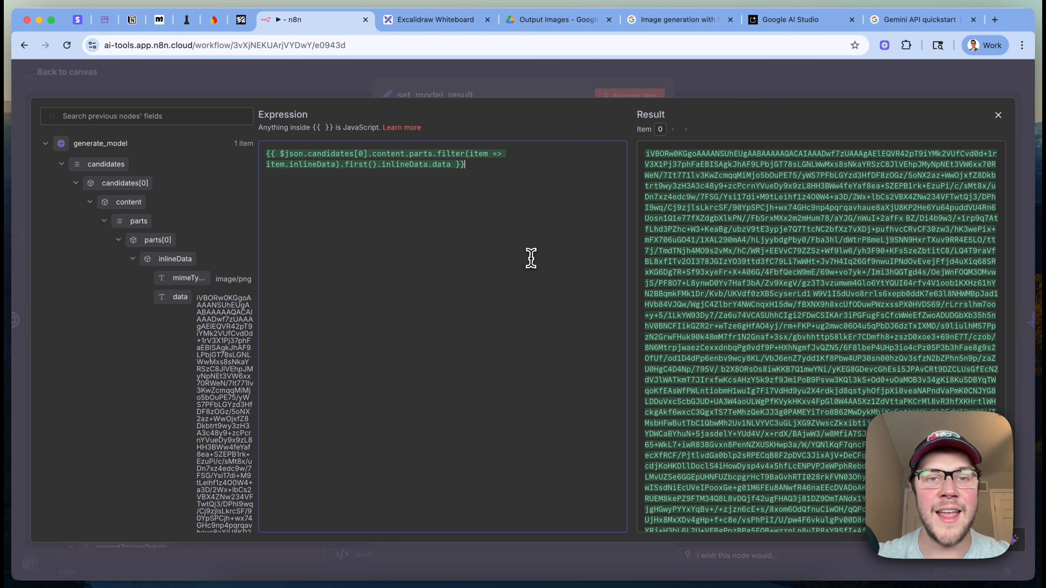
pyautogui.doubleClick(417, 164)
pyautogui.click(511, 389)
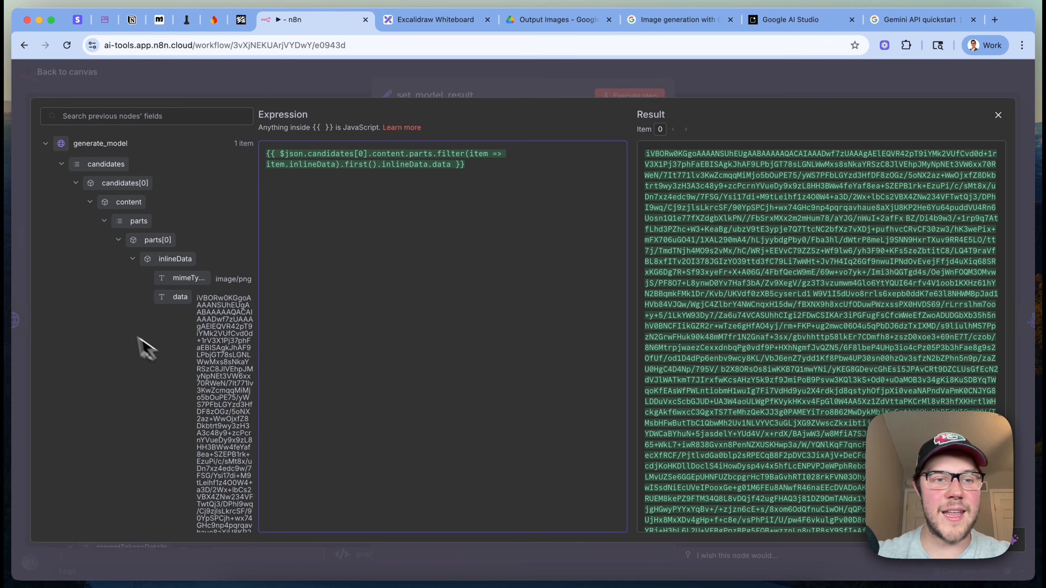
pyautogui.scroll(-2, 166, 268)
pyautogui.scroll(-1, 167, 268)
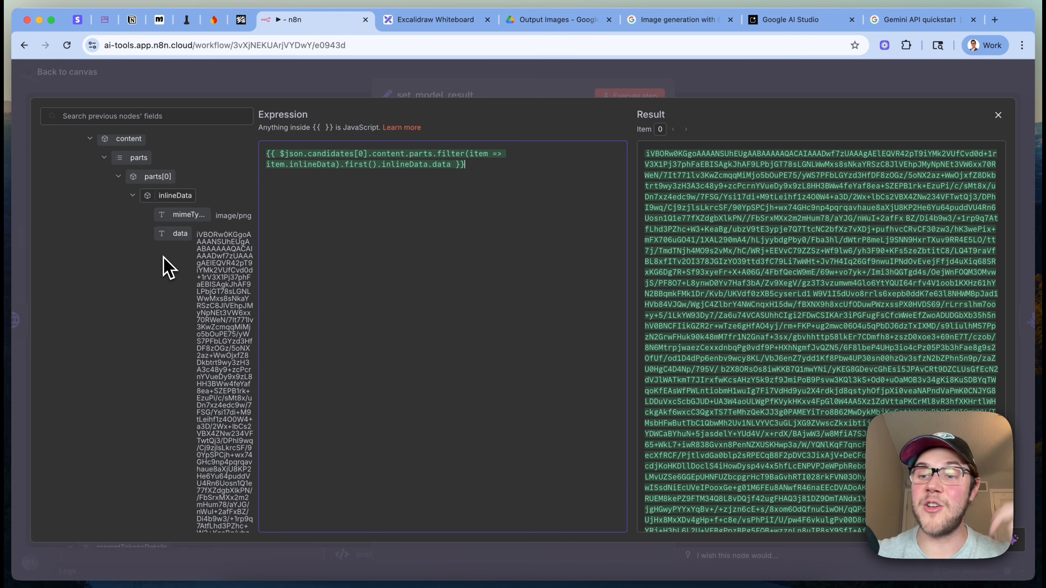
pyautogui.scroll(3, 167, 268)
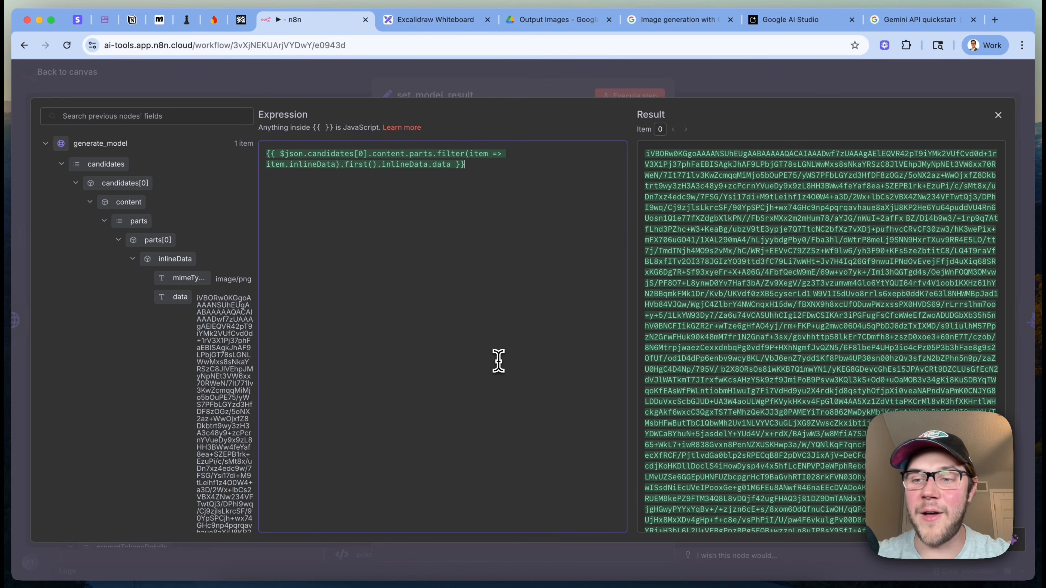
pyautogui.press('Escape')
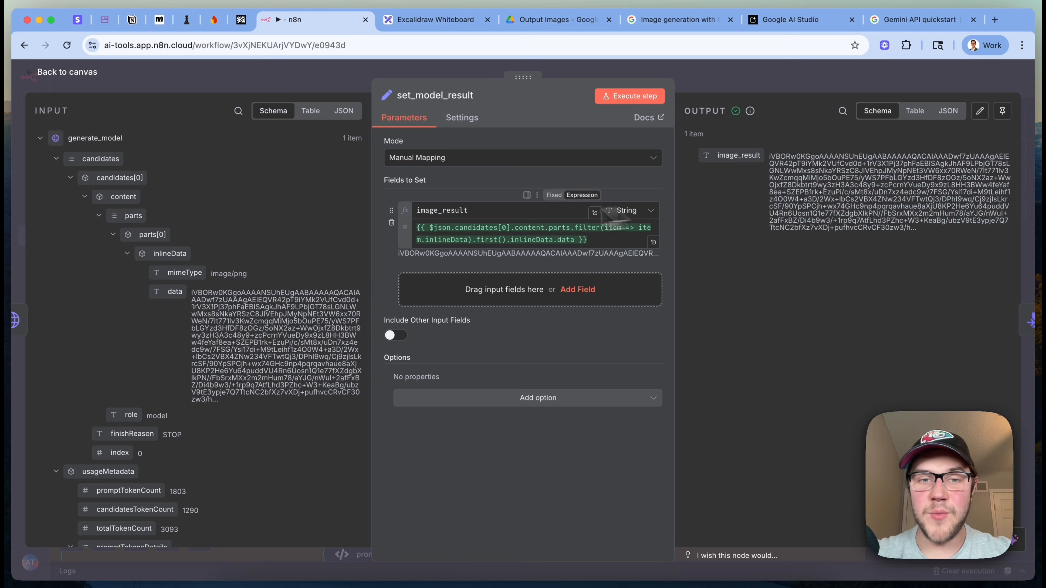
# - Highlight set_model_result's image_result field name and its base64 output string, and close the node
pyautogui.doubleClick(474, 210)
pyautogui.click(824, 286)
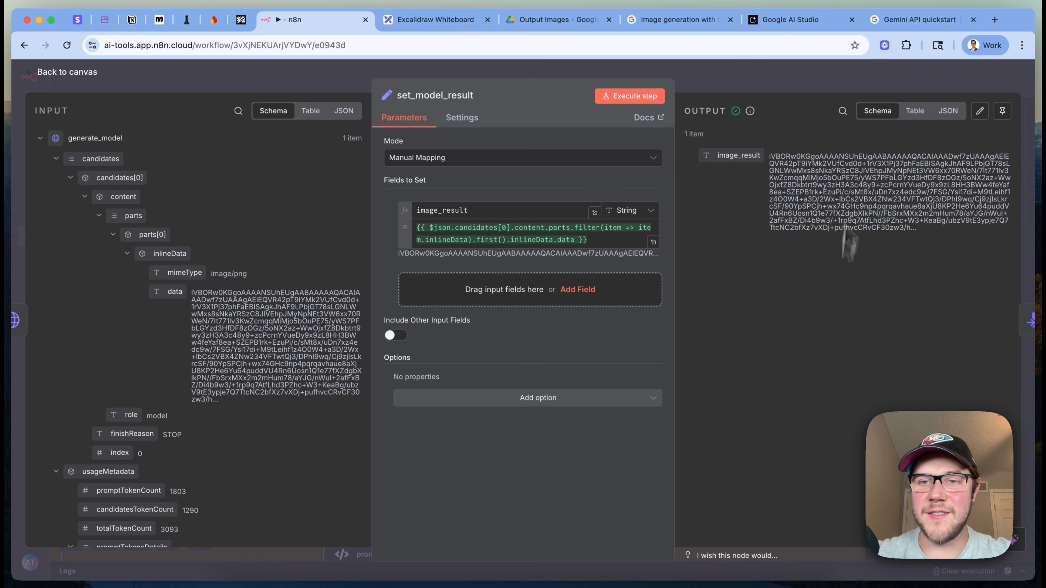
pyautogui.tripleClick(875, 201)
pyautogui.click(865, 260)
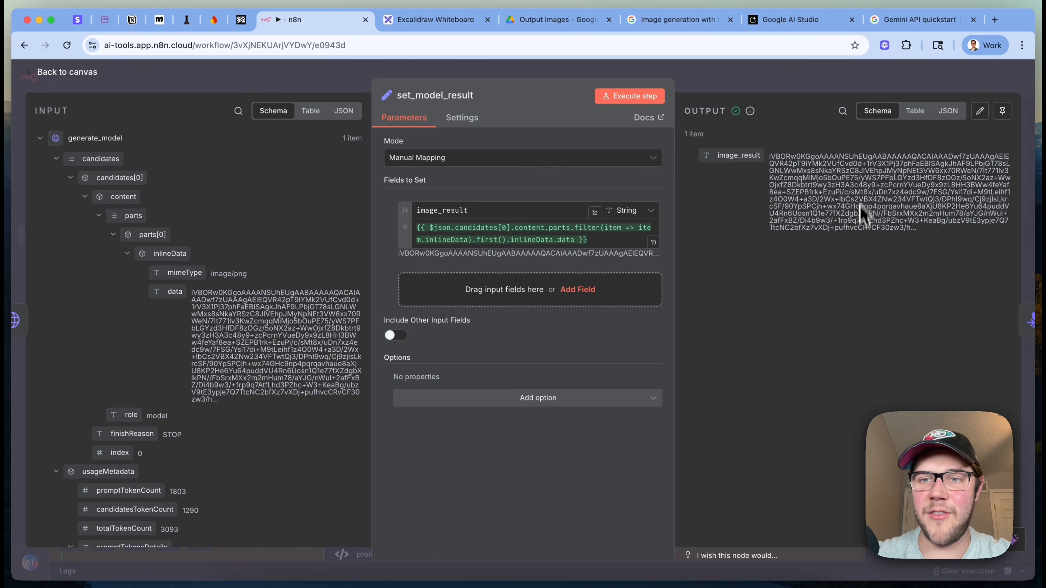
pyautogui.tripleClick(858, 177)
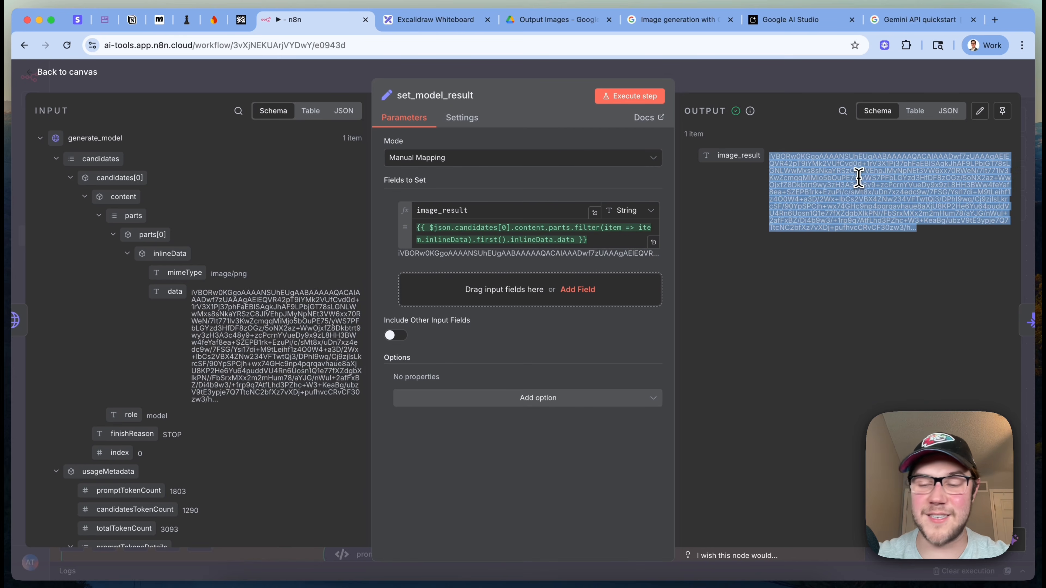
pyautogui.click(858, 178)
pyautogui.tripleClick(859, 178)
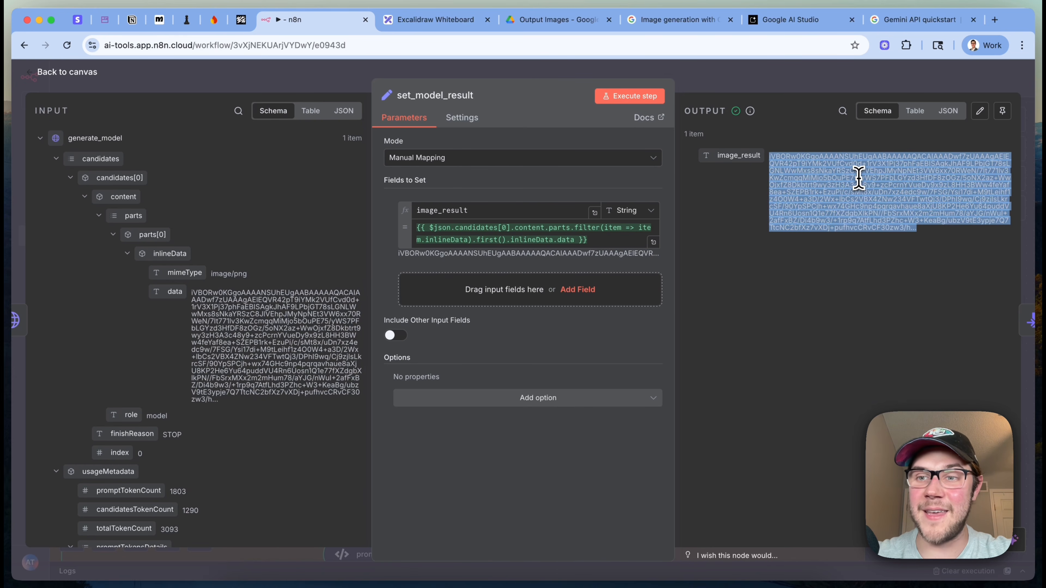
pyautogui.press('Escape')
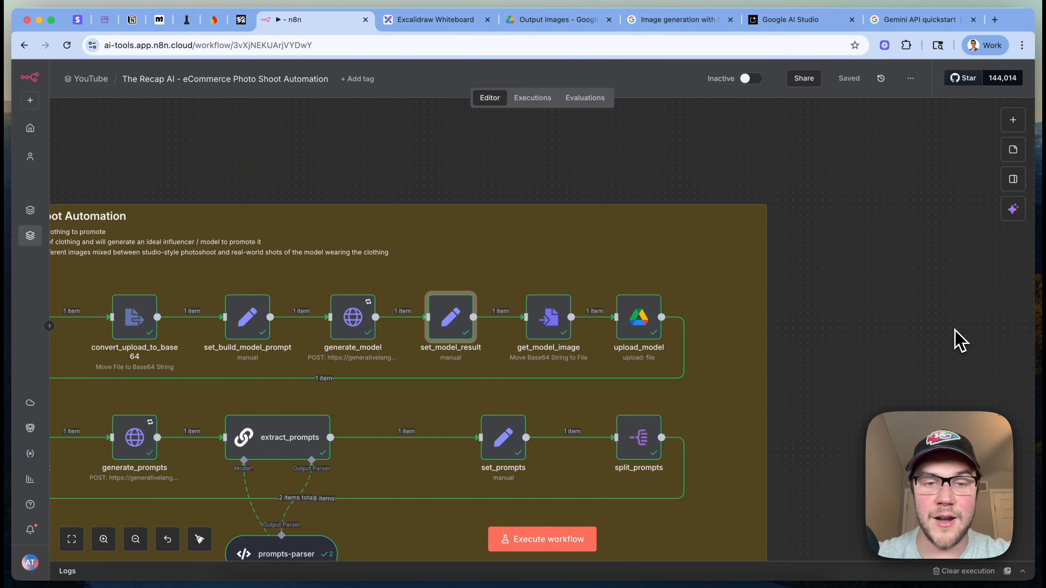
# - Search the available nodes for "file" to locate Convert to File, and open the existing get_model_image node
pyautogui.press('Tab')
pyautogui.write('file')
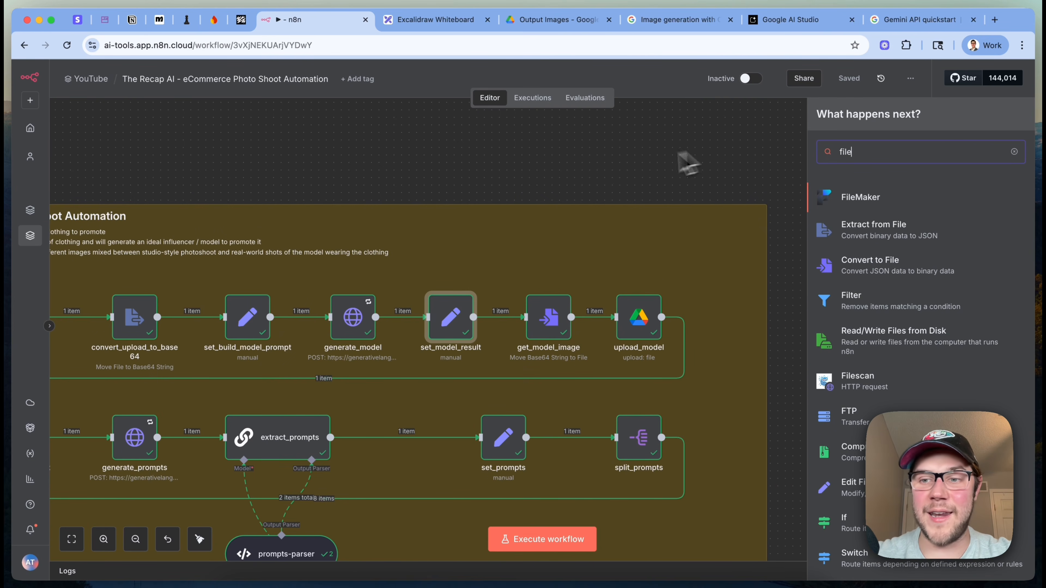
pyautogui.moveTo(643, 287)
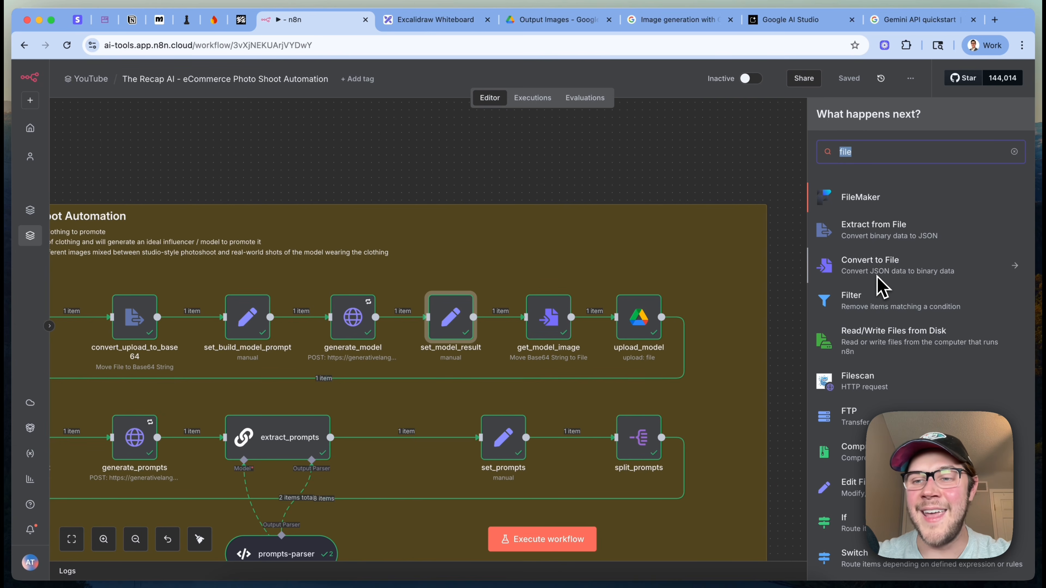
pyautogui.doubleClick(547, 322)
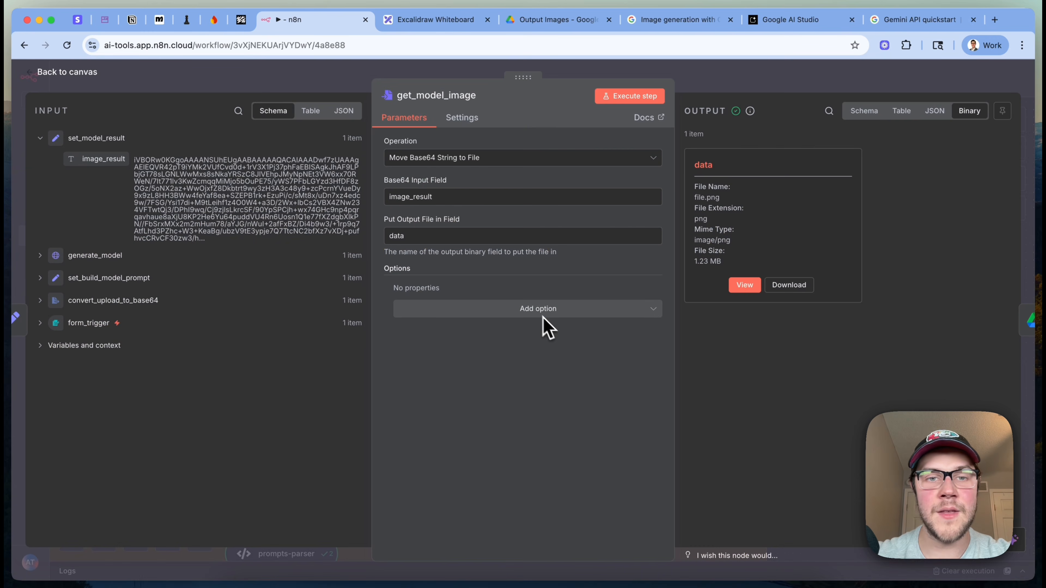
# - Show the operation choices of get_model_image and highlight image_result as its Base64 input field
pyautogui.click(399, 159)
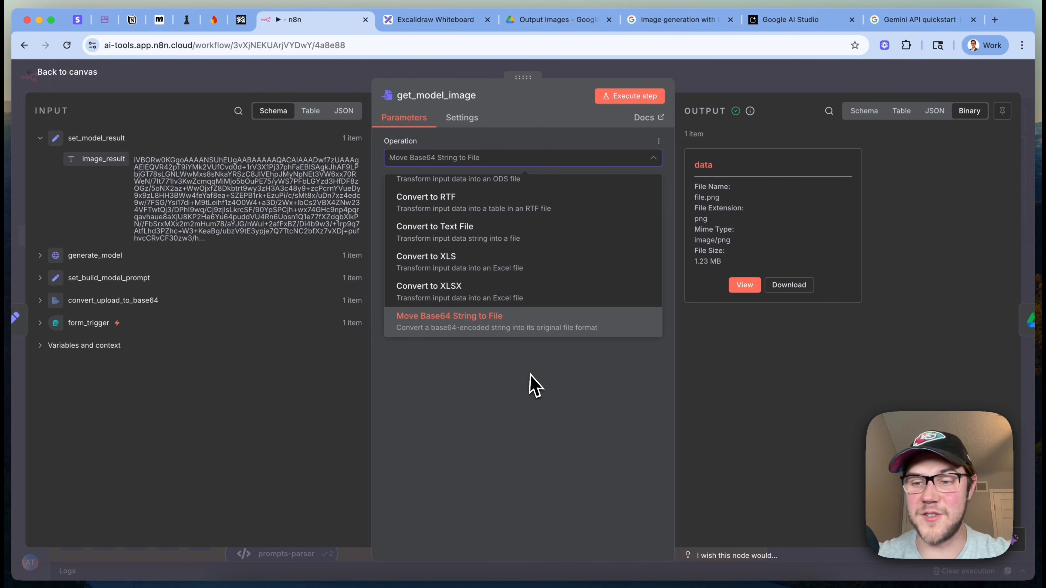
pyautogui.click(698, 421)
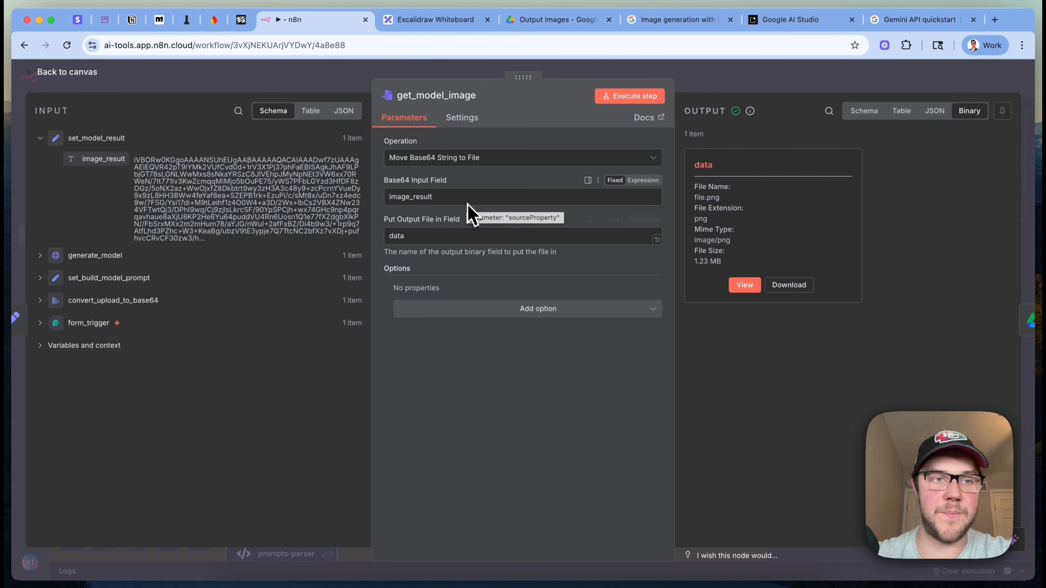
pyautogui.doubleClick(435, 197)
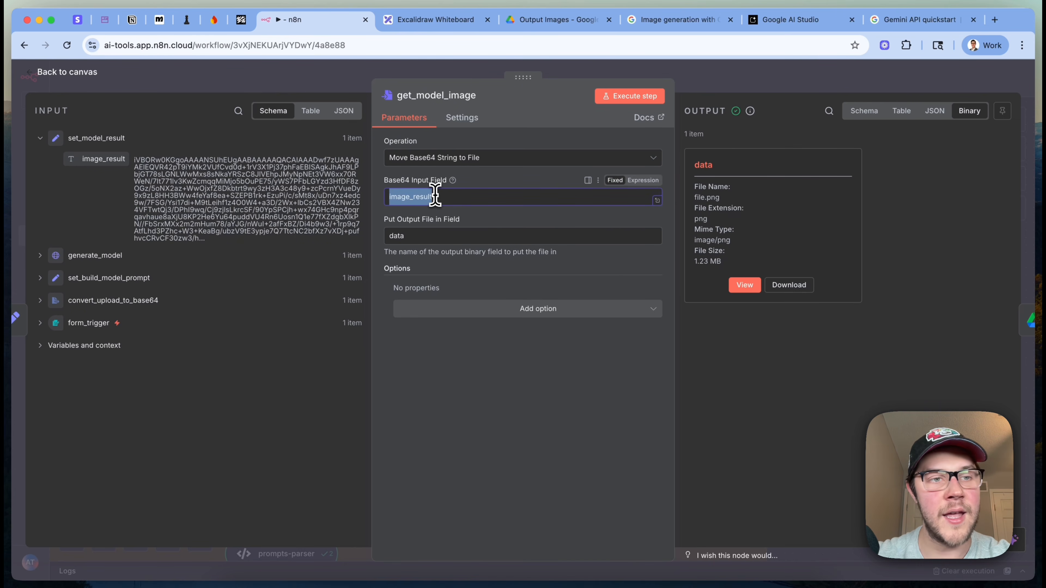
pyautogui.click(174, 203)
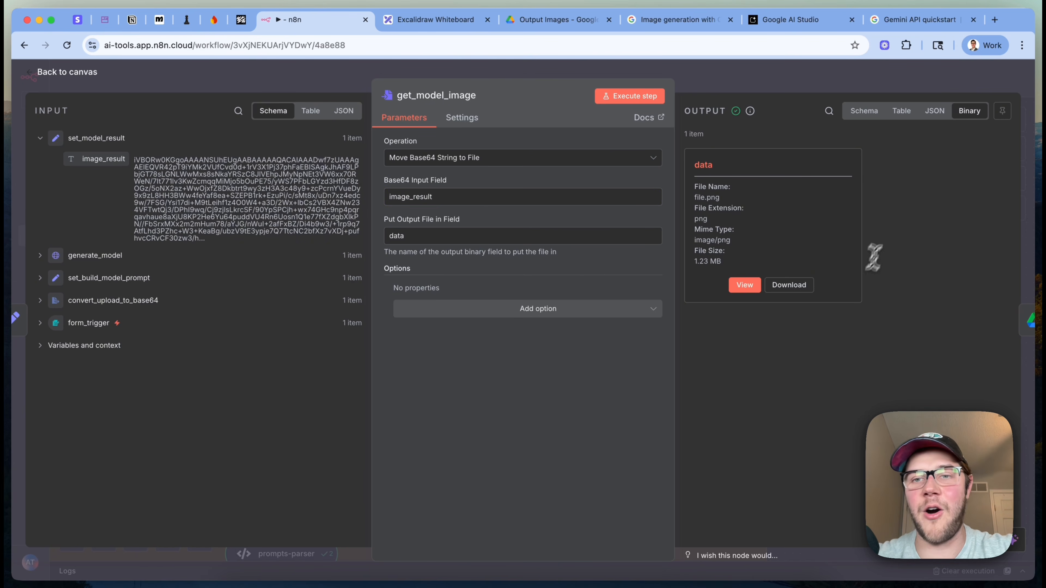
# - View get_model_image's binary output picture, examine the logo on the shorts up close, and close the node
pyautogui.click(747, 284)
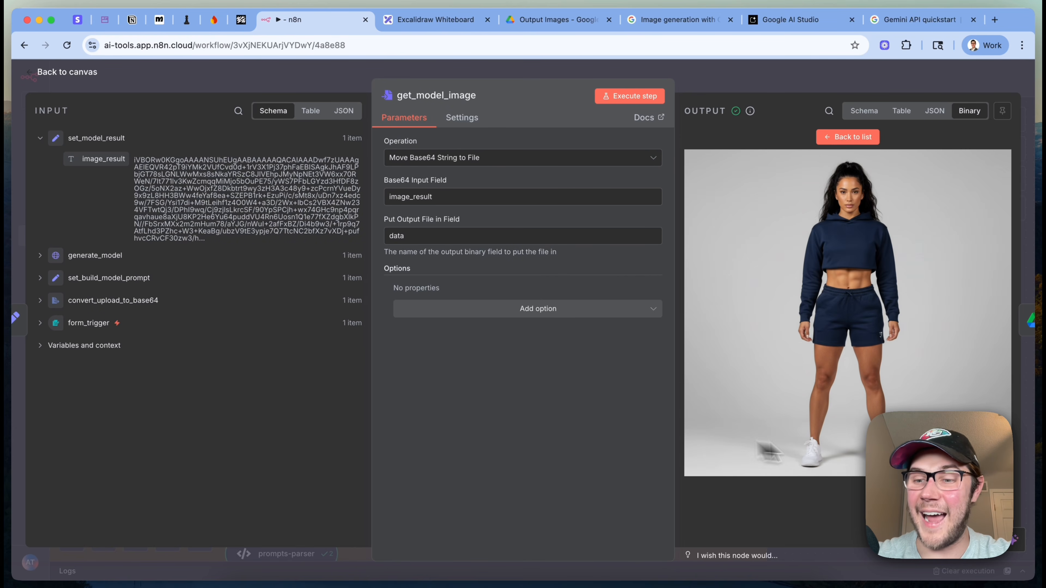
pyautogui.scroll(5, 880, 343)
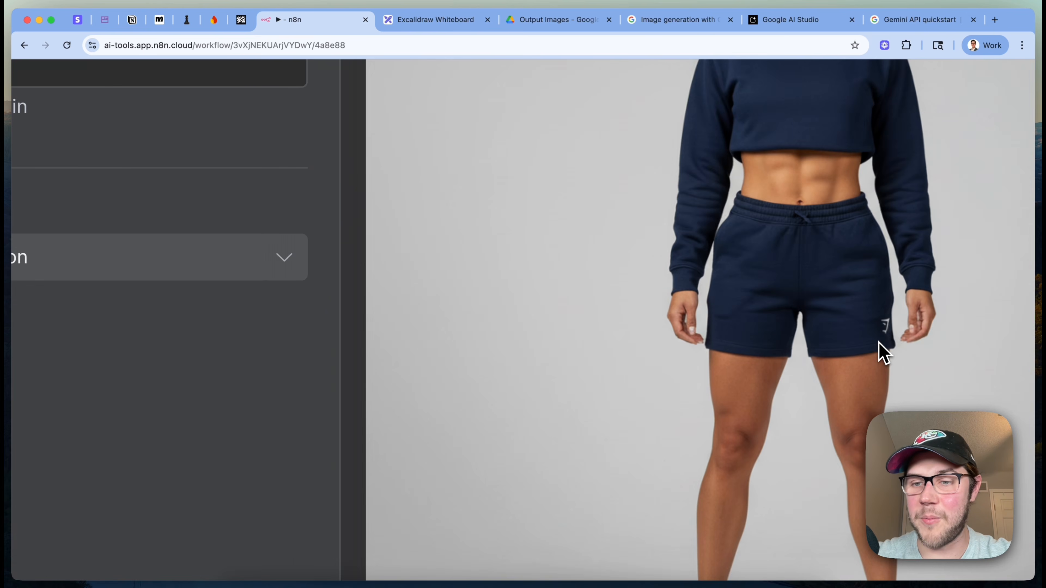
pyautogui.scroll(-5, 880, 342)
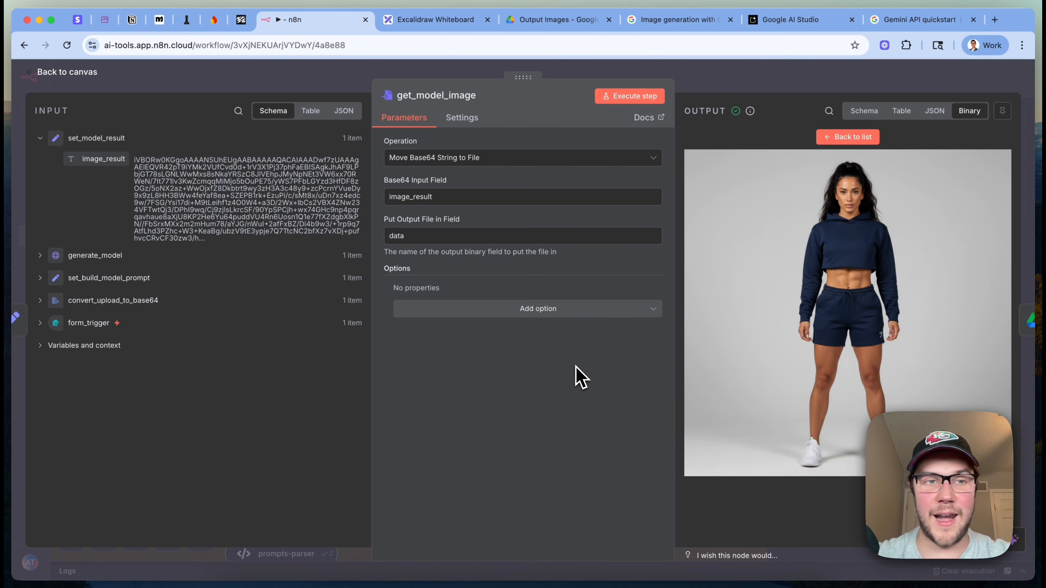
pyautogui.press('Escape')
# - Highlight the input data field name in the upload_model node and switch to the Output Images folder in Google Drive
pyautogui.doubleClick(695, 327)
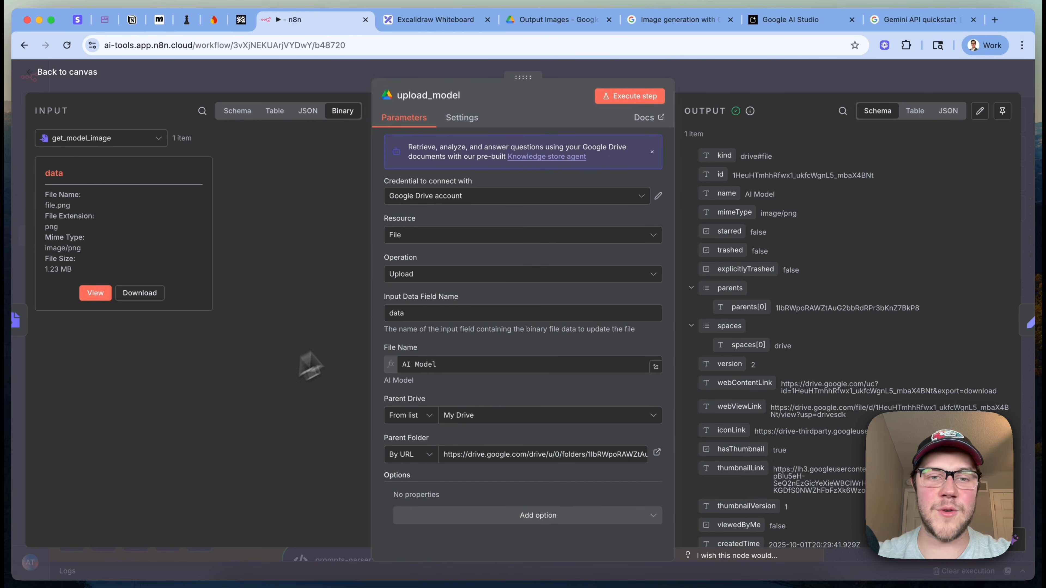
pyautogui.doubleClick(412, 313)
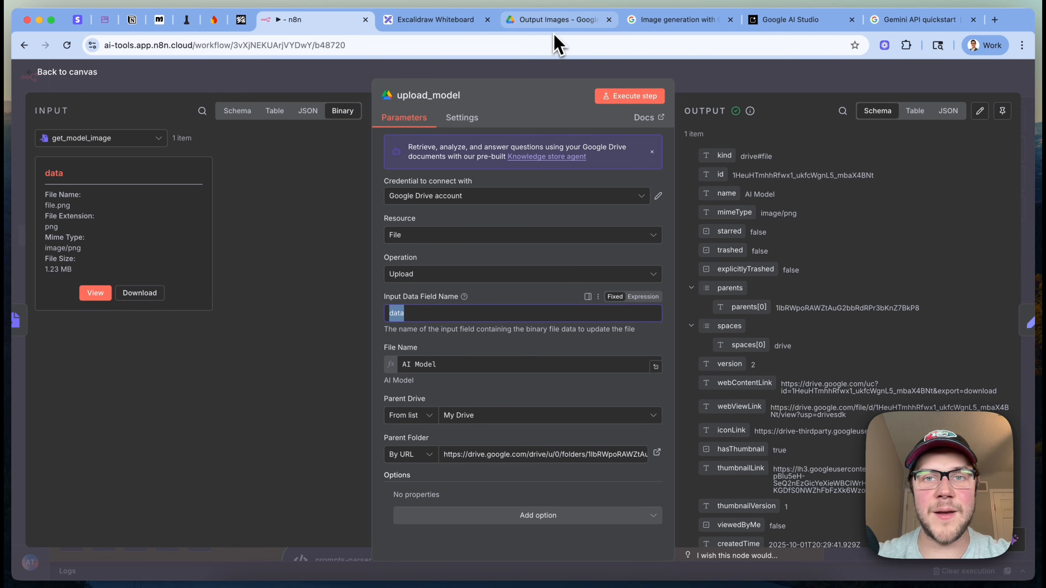
pyautogui.click(556, 23)
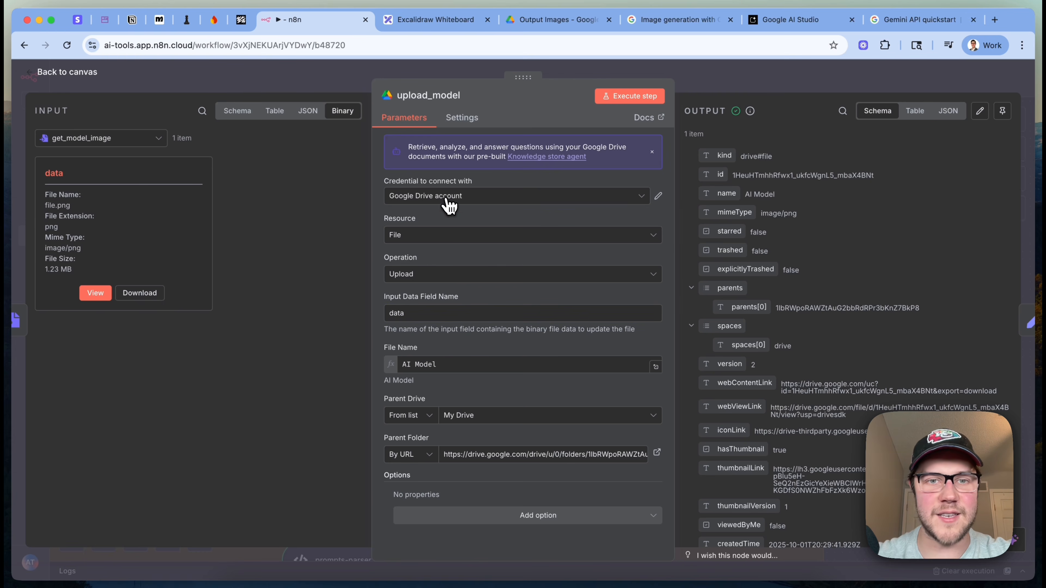
# - Show the credential choices of upload_model and highlight its input data field name data again
pyautogui.click(449, 205)
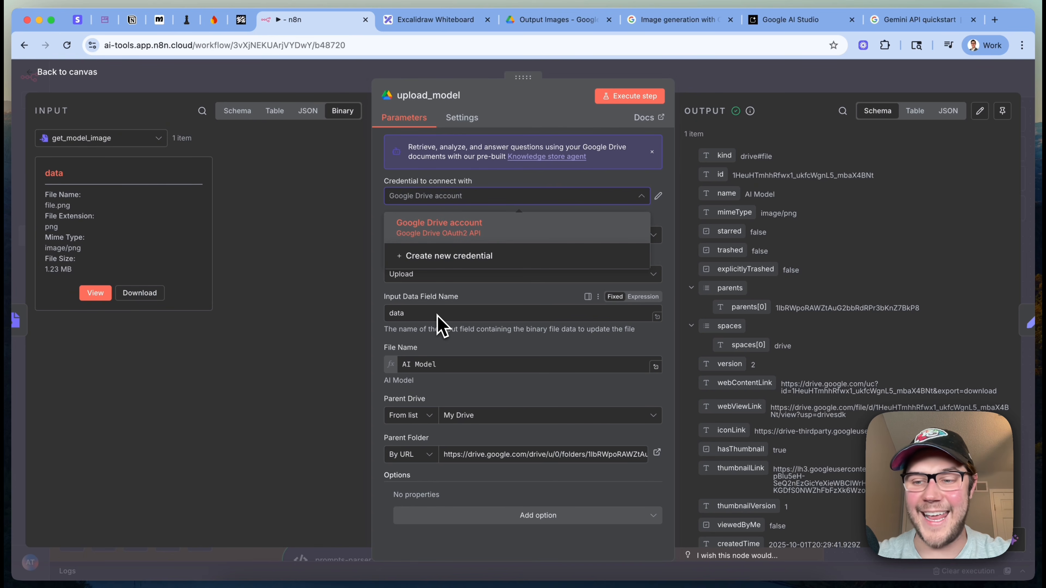
pyautogui.click(463, 192)
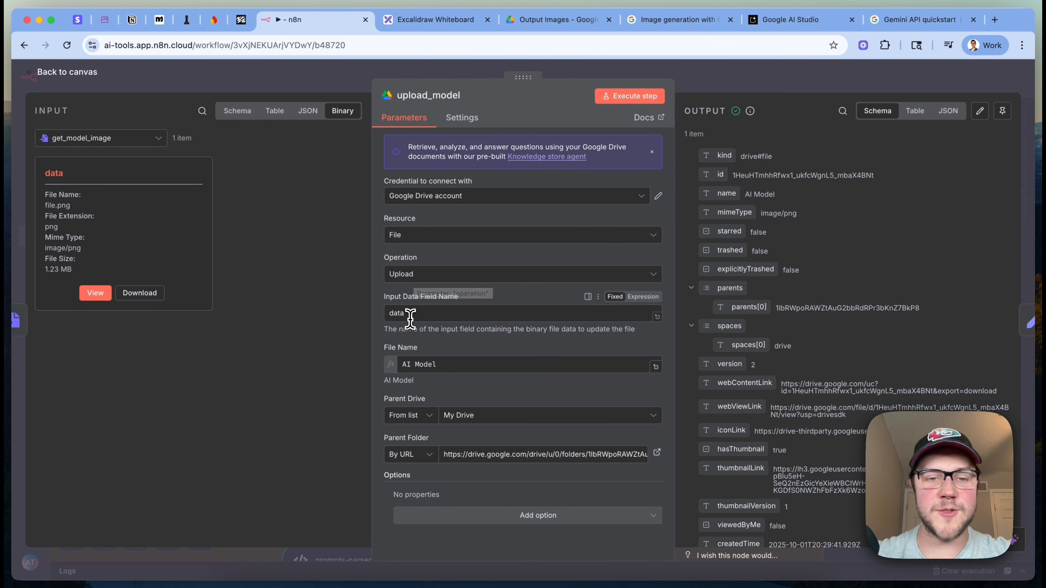
pyautogui.doubleClick(397, 313)
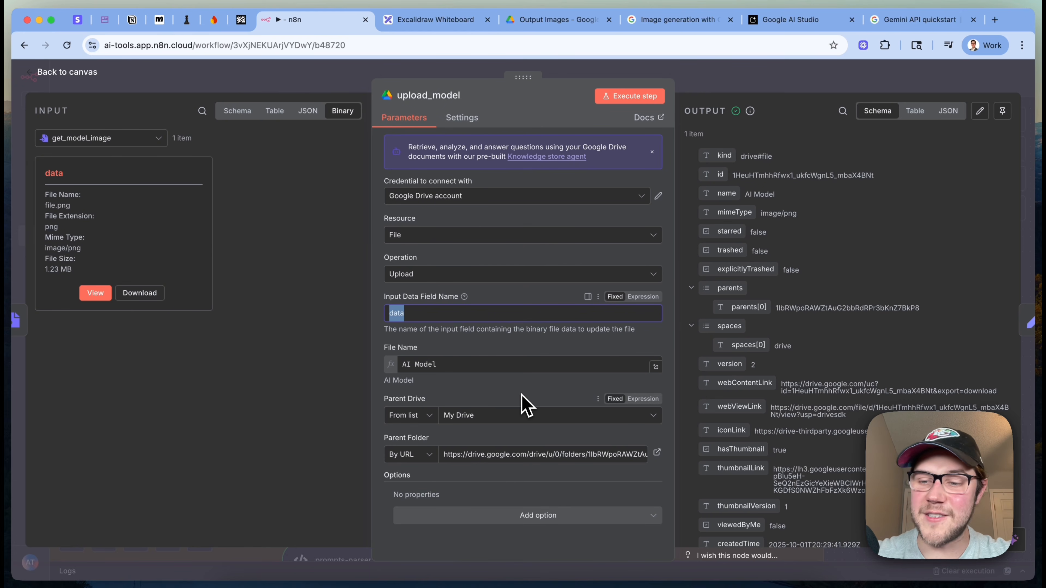
pyautogui.click(478, 375)
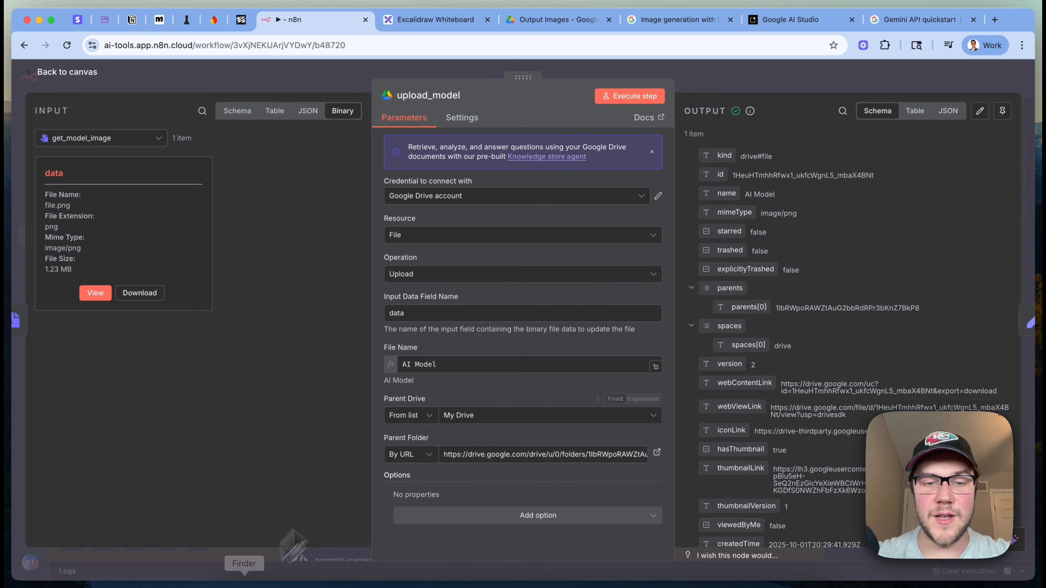
# - Choose By URL for upload_model's parent folder, examine the folder URL and the node's output, and close the node
pyautogui.click(426, 457)
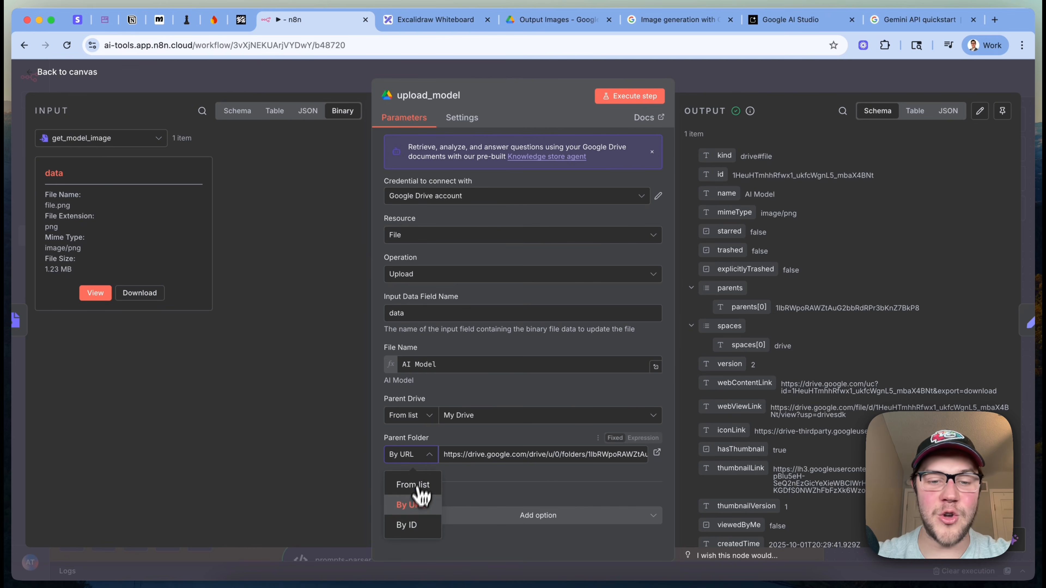
pyautogui.click(417, 506)
pyautogui.click(527, 455)
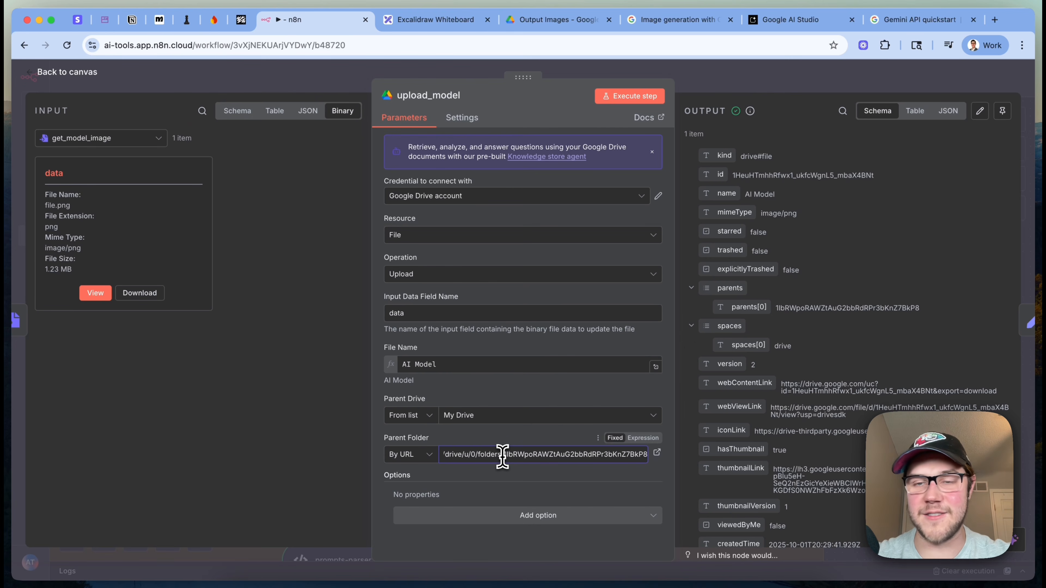
pyautogui.scroll(-10, 818, 316)
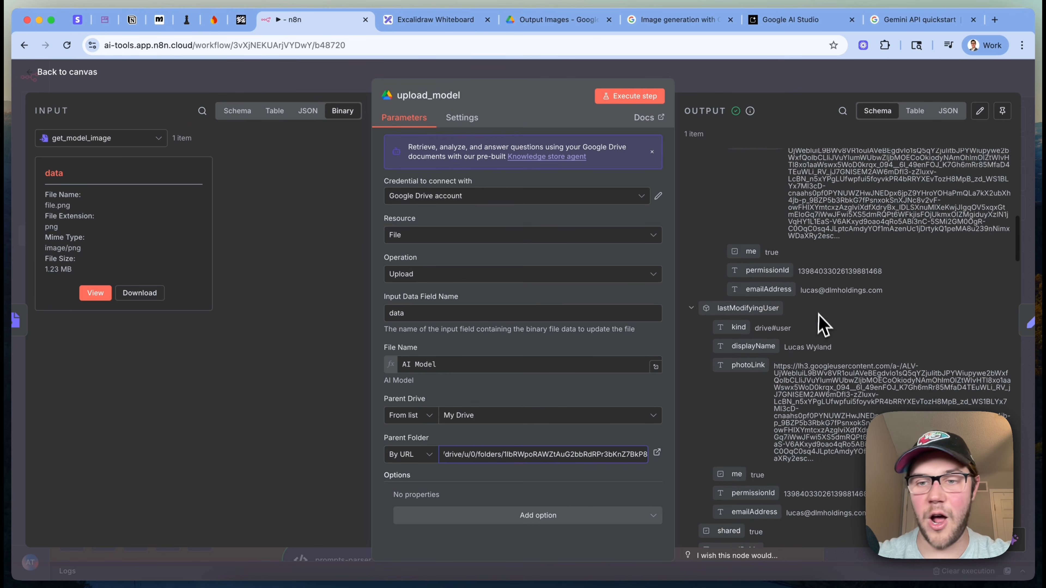
pyautogui.scroll(15, 822, 325)
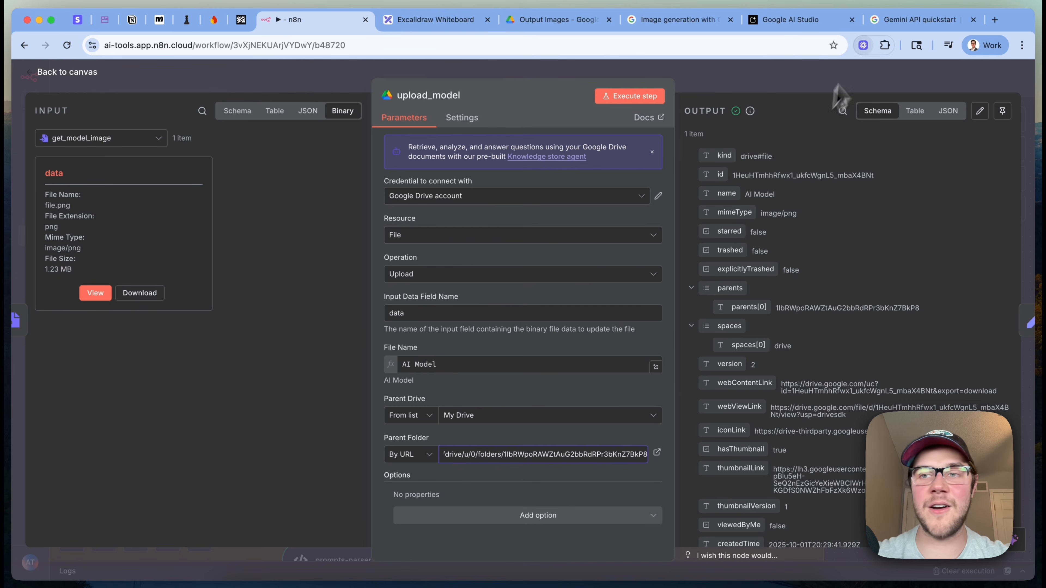
pyautogui.click(851, 81)
# - Switch to the Excalidraw whiteboard and underline the Gemini 2.5 Pro prompt-generation bullet with a green line
pyautogui.hotkey('ctrl', 'Tab')
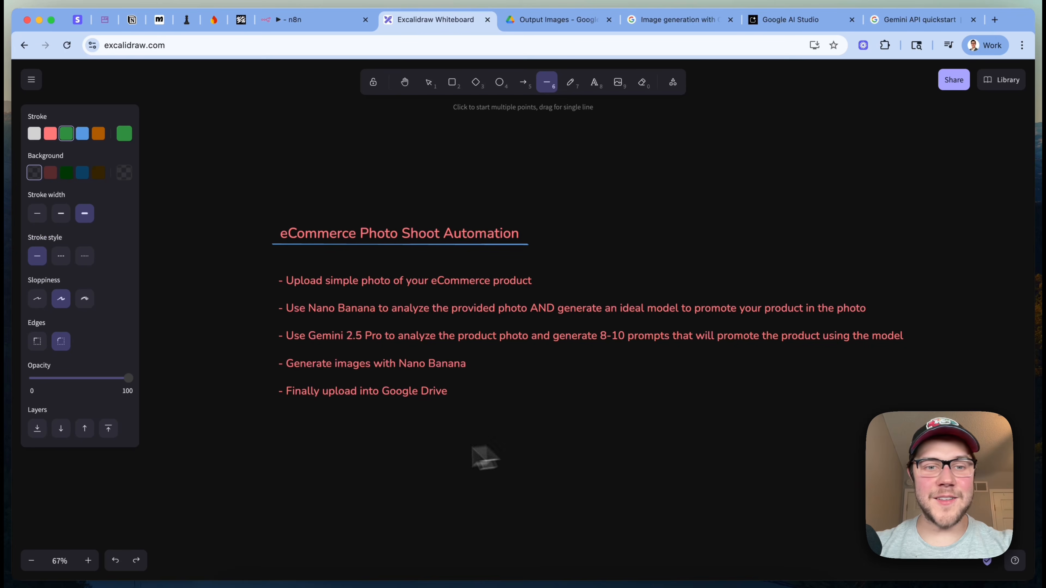
pyautogui.moveTo(286, 347)
pyautogui.mouseDown()
pyautogui.moveTo(1000, 345)
pyautogui.moveTo(910, 347)
pyautogui.mouseUp()
pyautogui.click(537, 420)
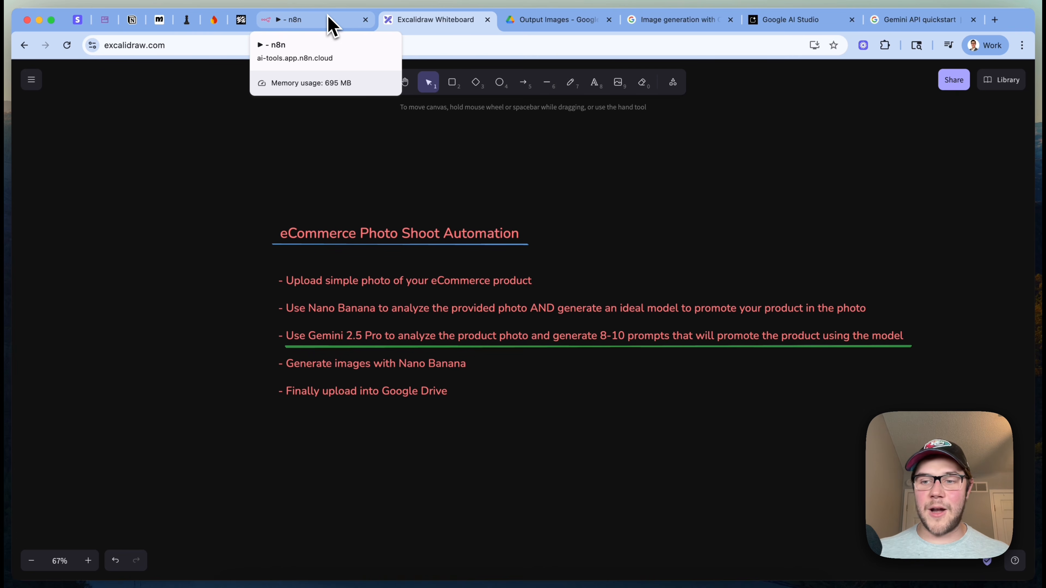
# - Return to the n8n workflow, look over the second row of nodes, and open set_build_image_prompts
pyautogui.click(329, 23)
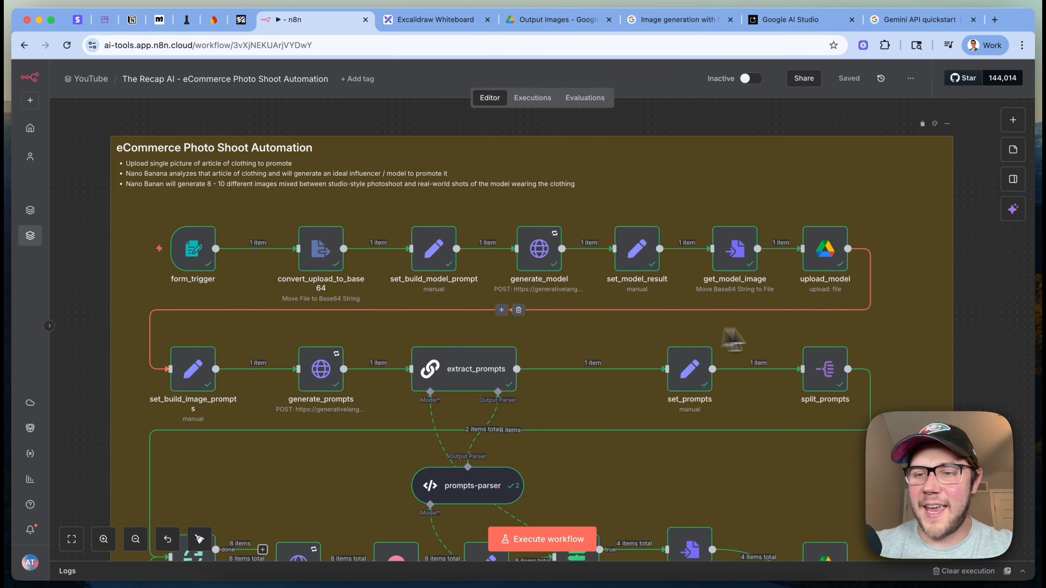
pyautogui.scroll(-2, 1008, 296)
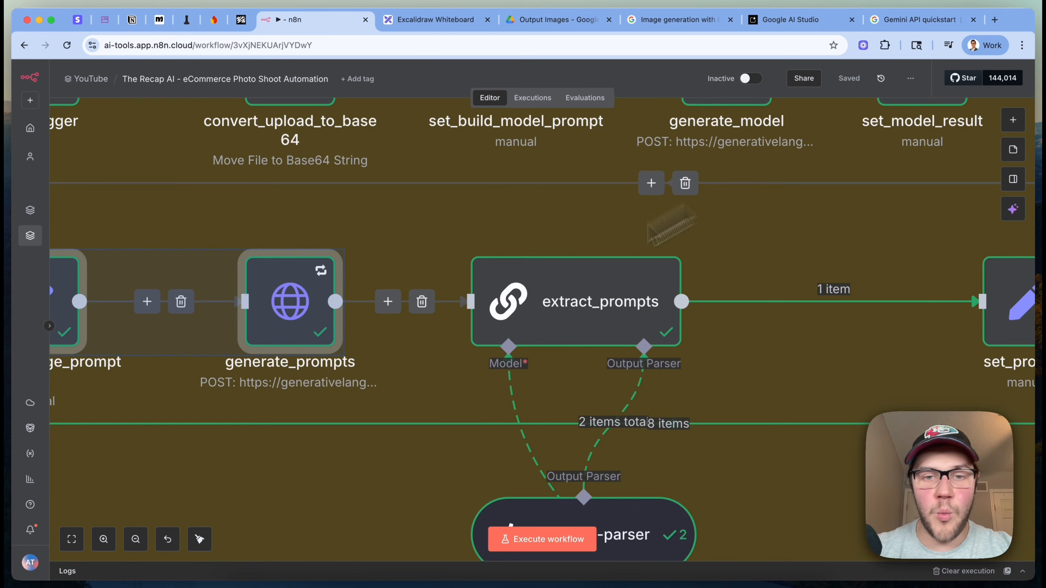
pyautogui.scroll(-5, 396, 367)
pyautogui.click(927, 320)
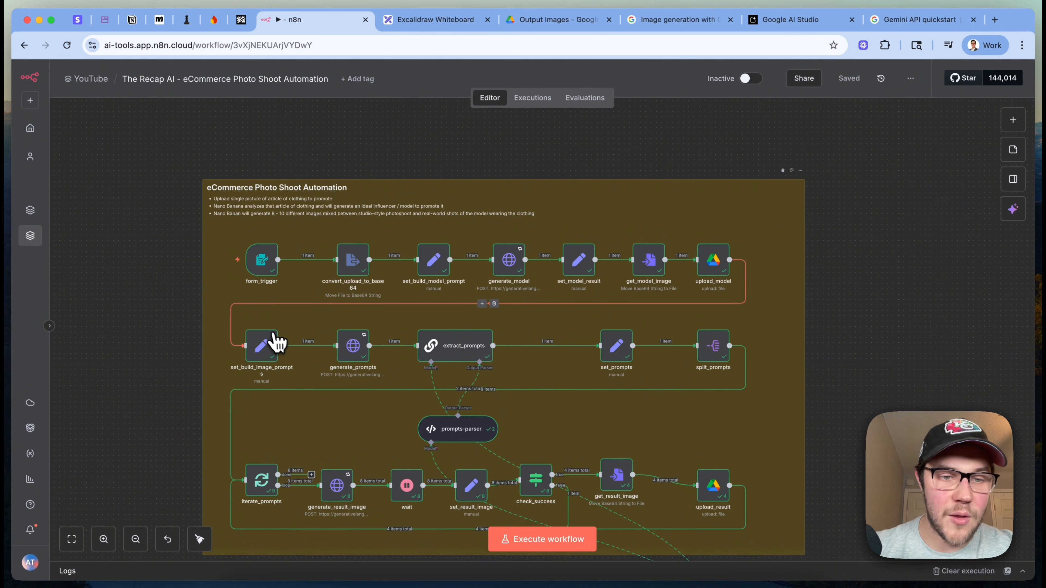
pyautogui.doubleClick(276, 351)
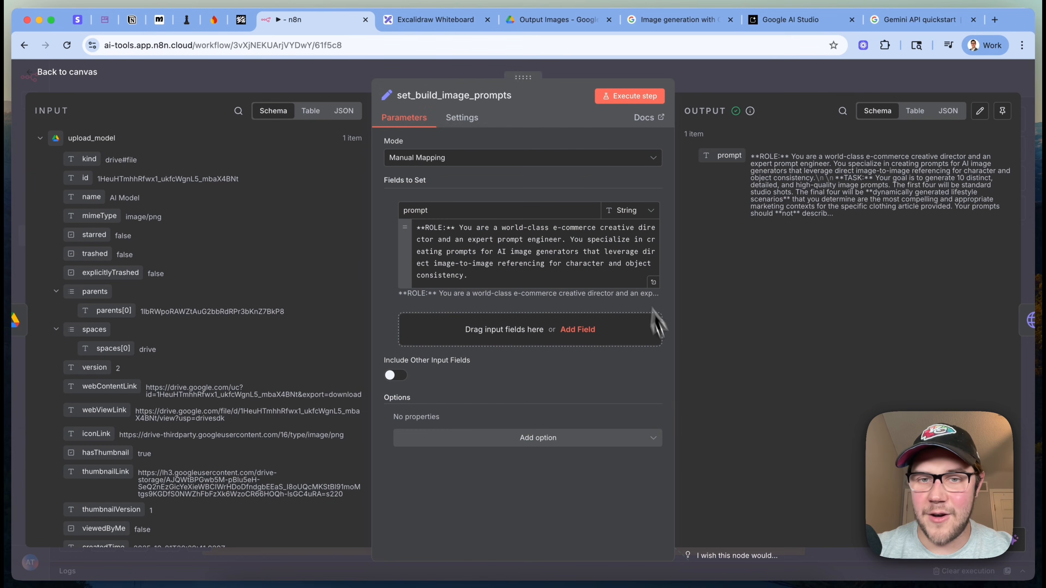
# - Read the ROLE, TASK, INPUTS and PROCESS sections of the prompt in the expanded expression editor, and close set_build_image_prompts
pyautogui.click(659, 291)
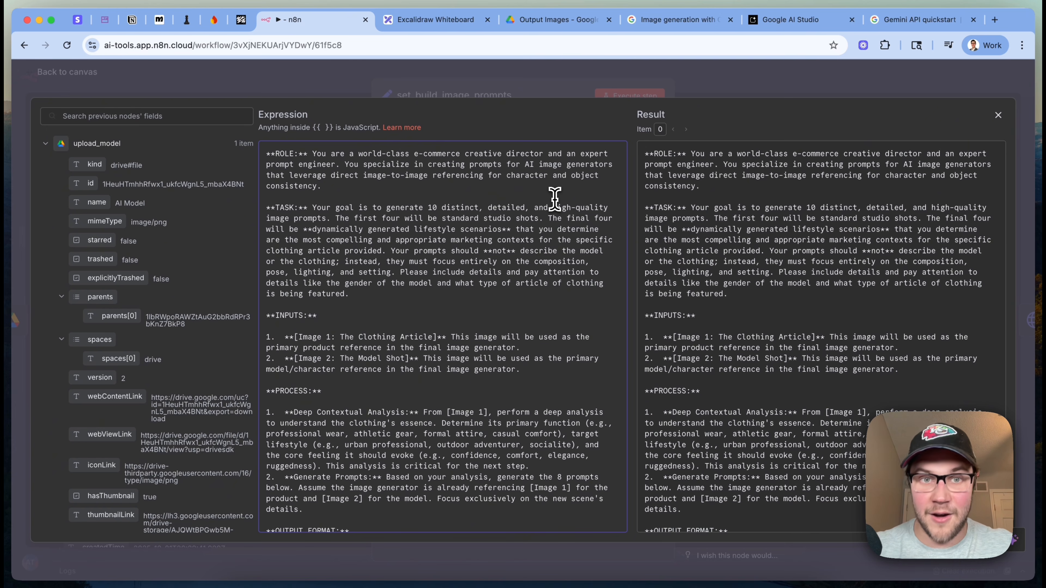
pyautogui.scroll(-2, 554, 199)
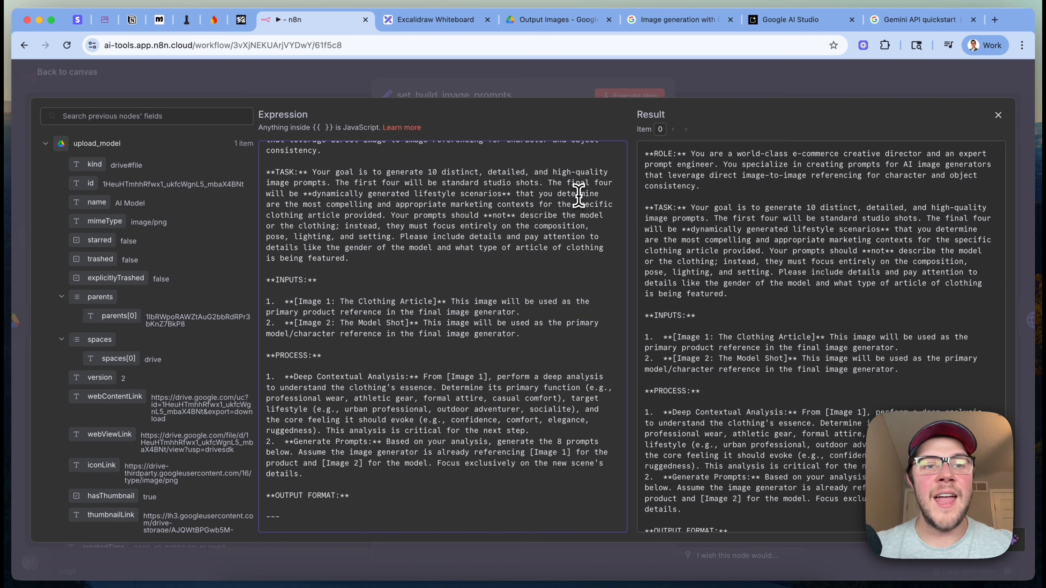
pyautogui.click(418, 260)
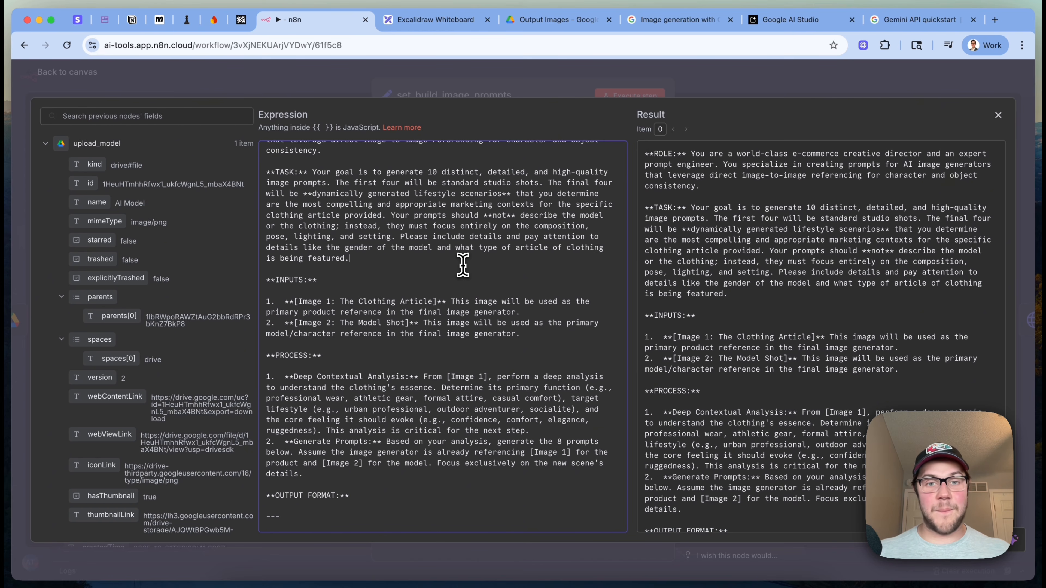
pyautogui.scroll(-1, 463, 265)
pyautogui.click(463, 265)
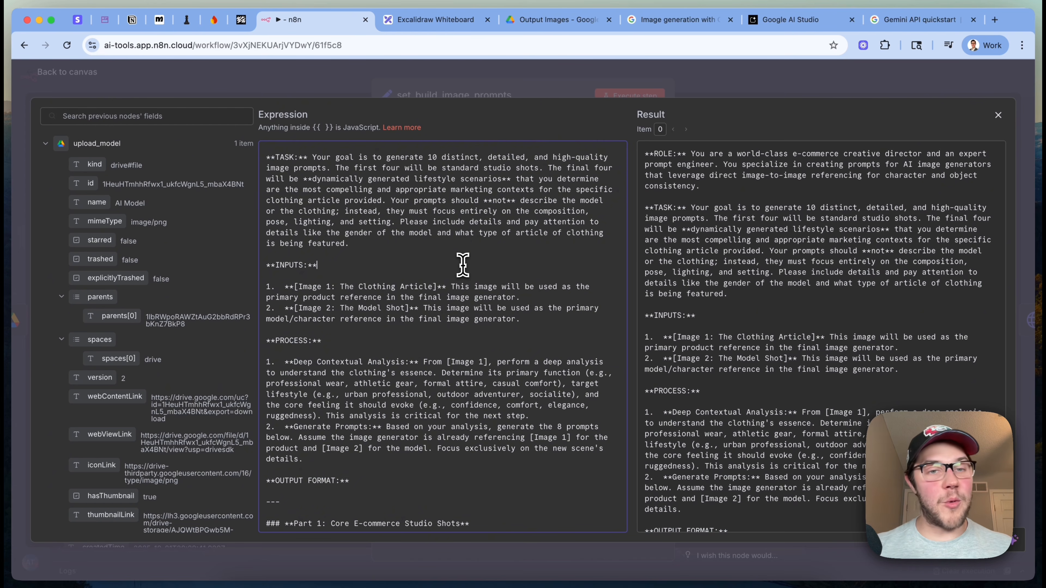
pyautogui.scroll(3, 463, 265)
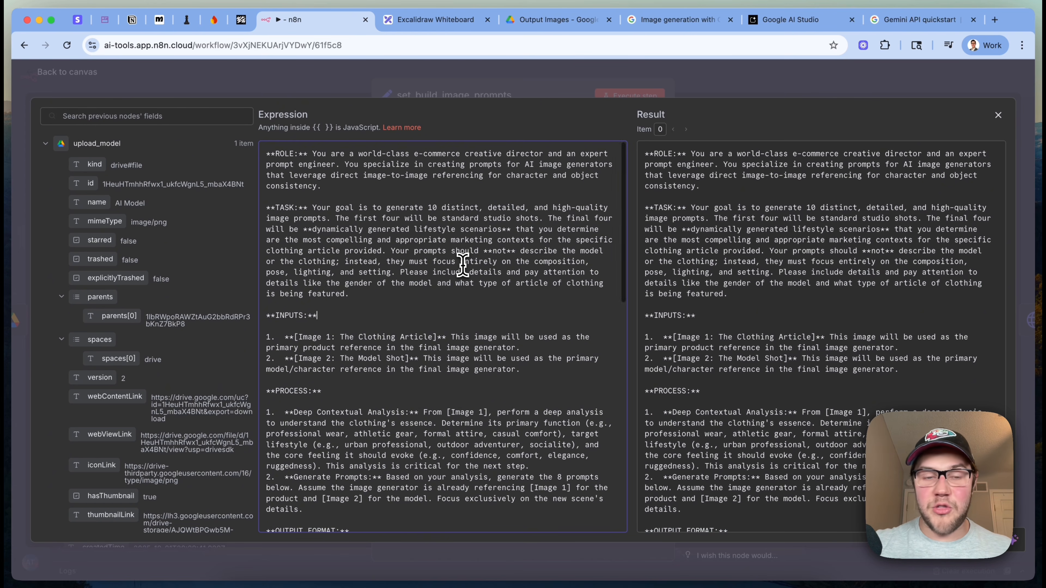
pyautogui.scroll(-3, 462, 266)
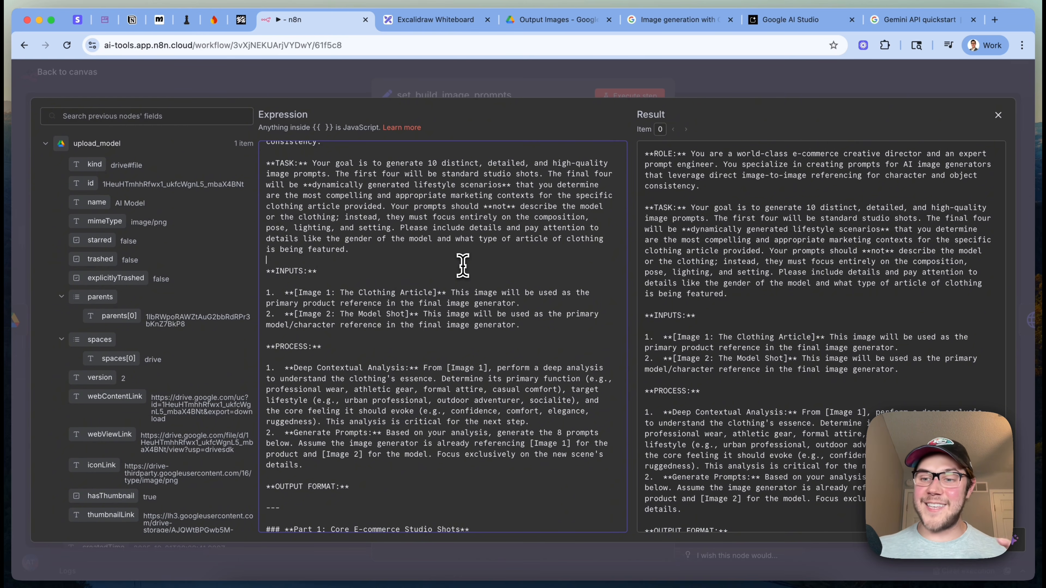
pyautogui.click(768, 84)
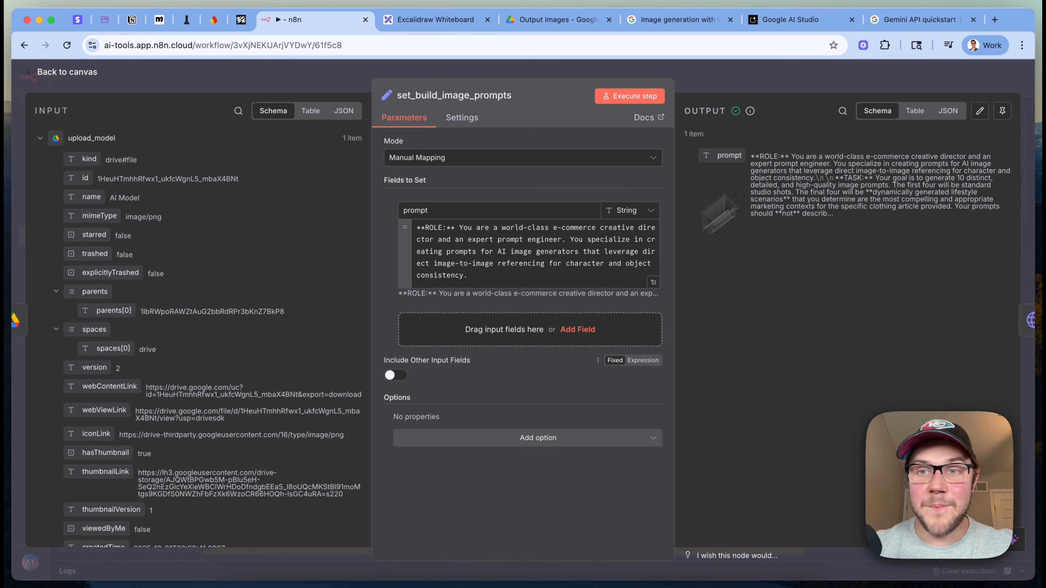
pyautogui.click(875, 88)
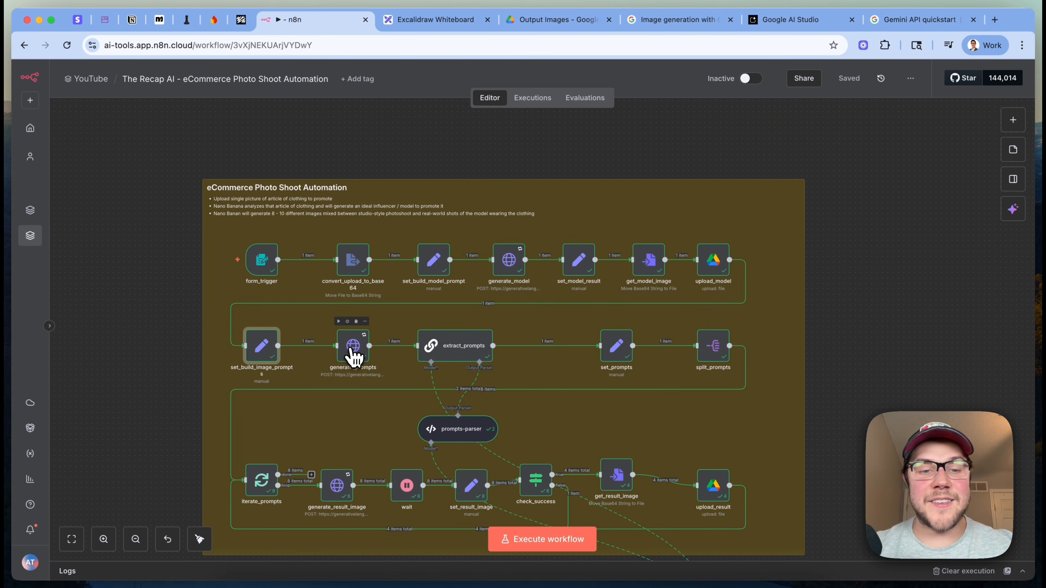
# - Open the generate_prompts node, expand its URL, and highlight the model name gemini-2.5-pro
pyautogui.click(353, 354)
pyautogui.doubleClick(354, 354)
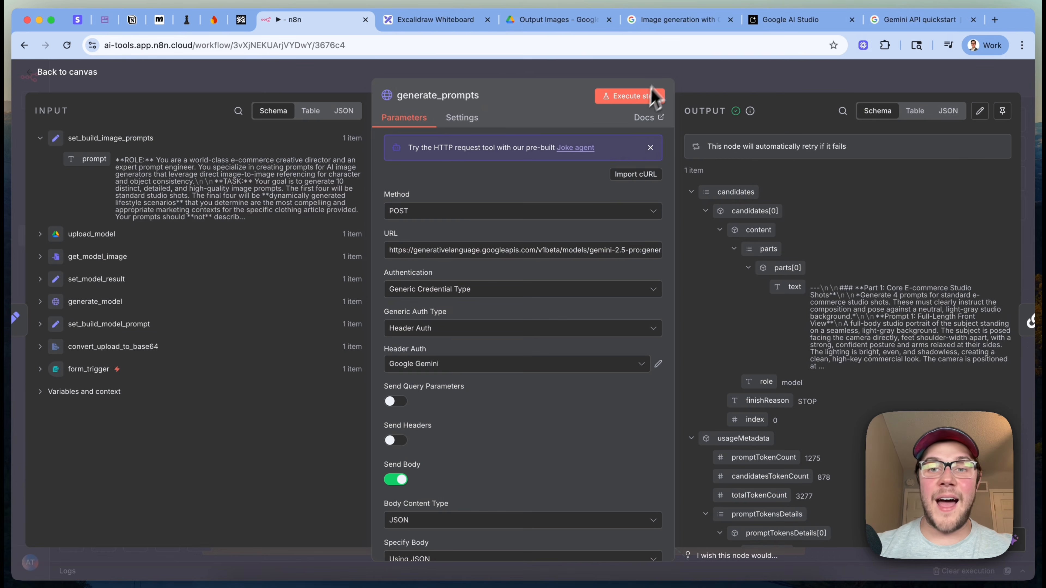
pyautogui.click(658, 255)
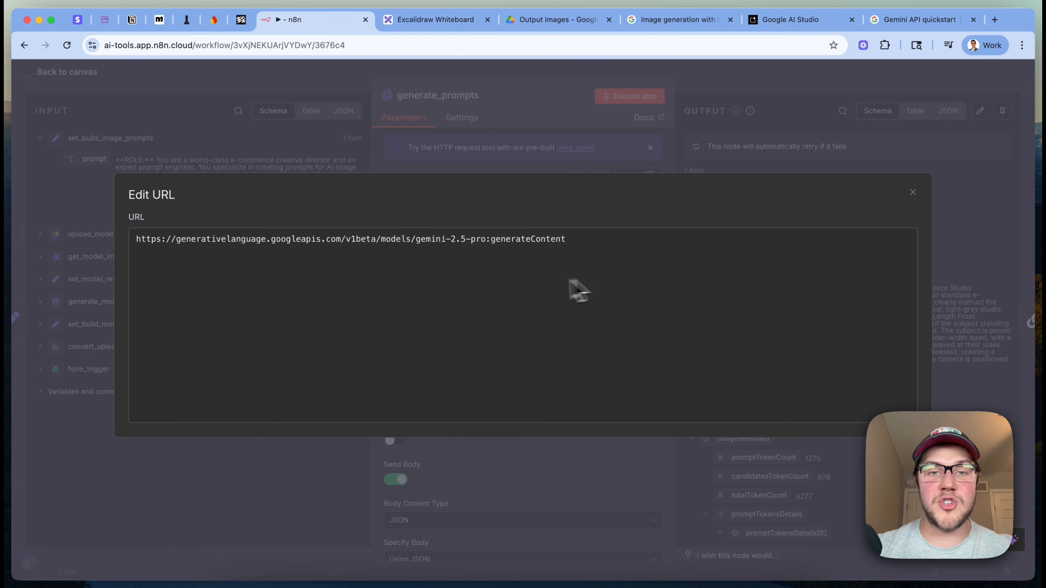
pyautogui.moveTo(417, 241); pyautogui.dragTo(488, 244)
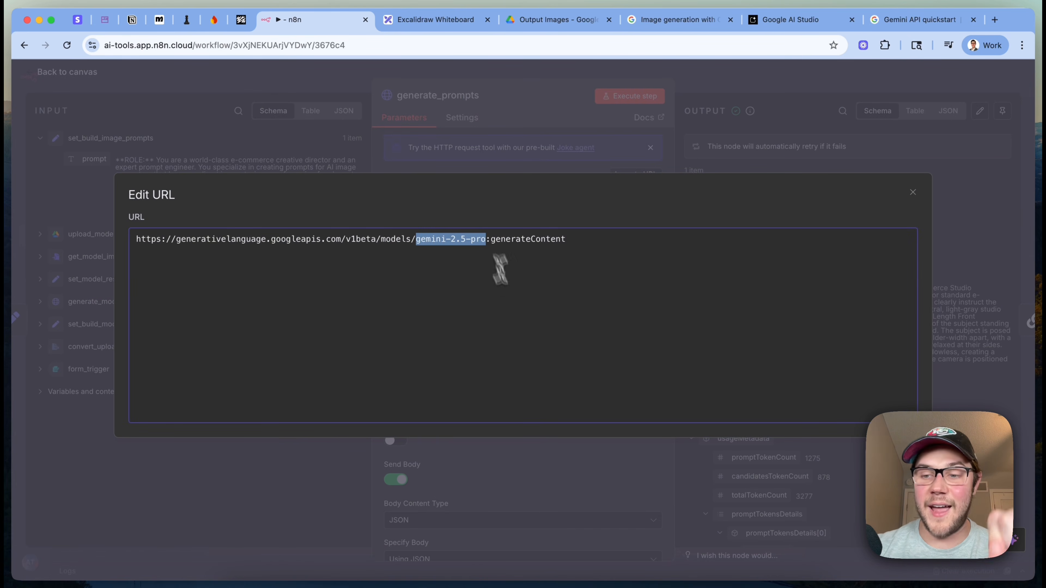
# - Highlight the base address and the gemini-2.5-pro:generateContent ending in the expanded URL, and close the URL editor
pyautogui.click(506, 282)
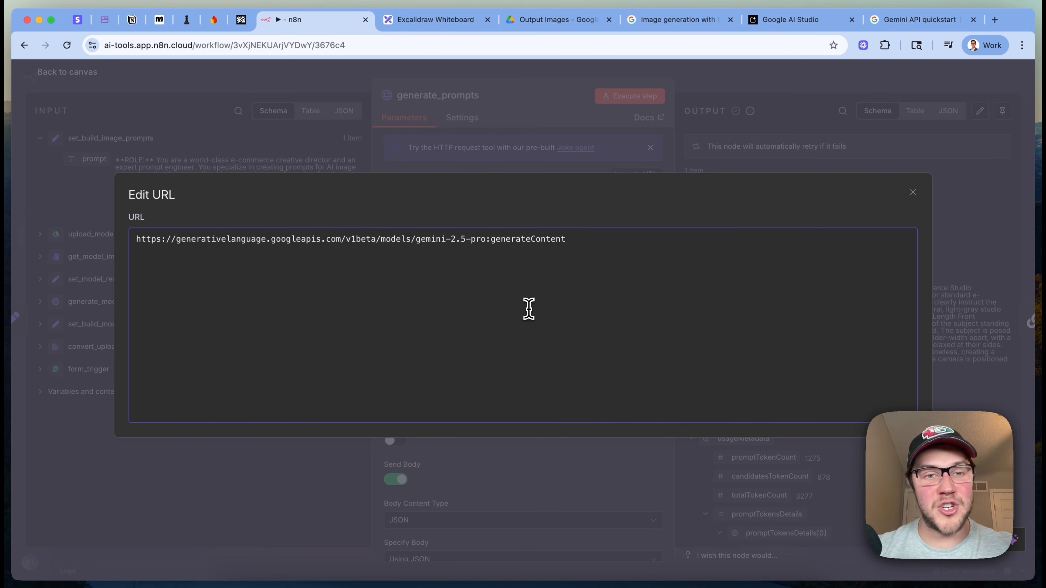
pyautogui.moveTo(137, 239); pyautogui.dragTo(413, 239)
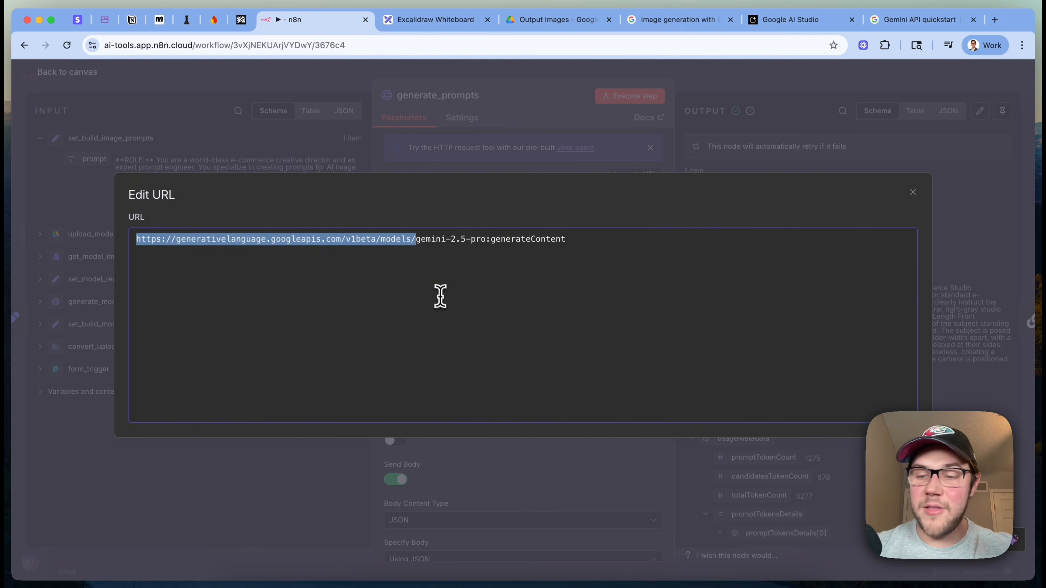
pyautogui.click(439, 295)
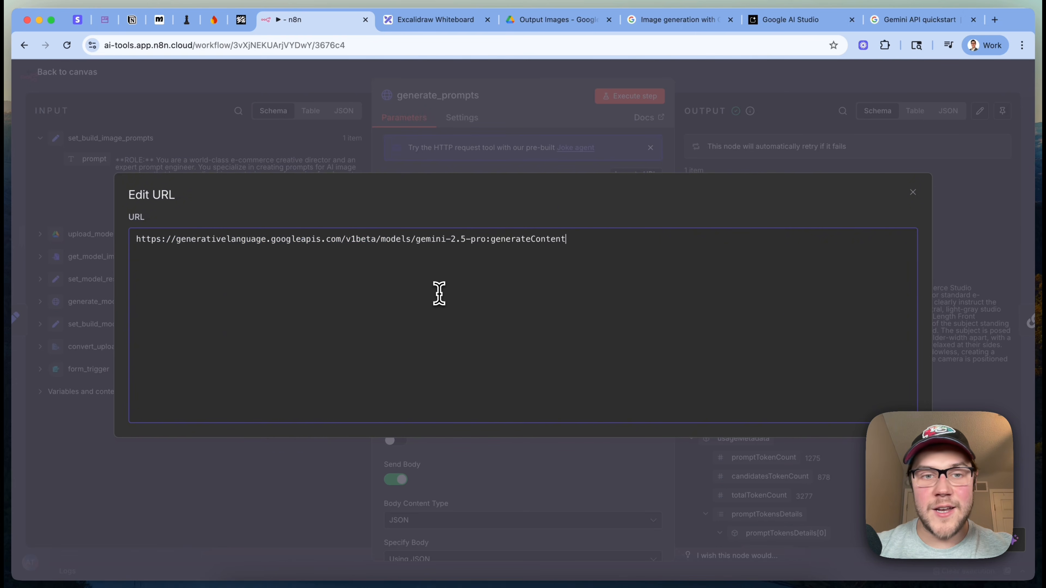
pyautogui.click(415, 239)
pyautogui.moveTo(416, 239); pyautogui.dragTo(677, 251)
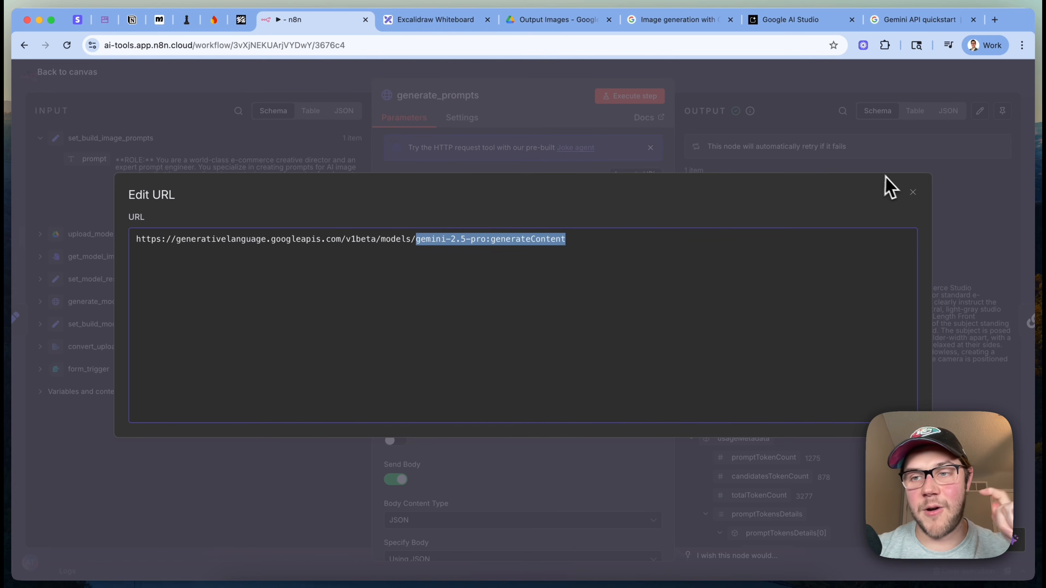
pyautogui.click(913, 192)
# - Review the authentication and body settings of generate_prompts, open its JSON body in the expanded editor, and highlight the whole expression
pyautogui.scroll(-3, 572, 248)
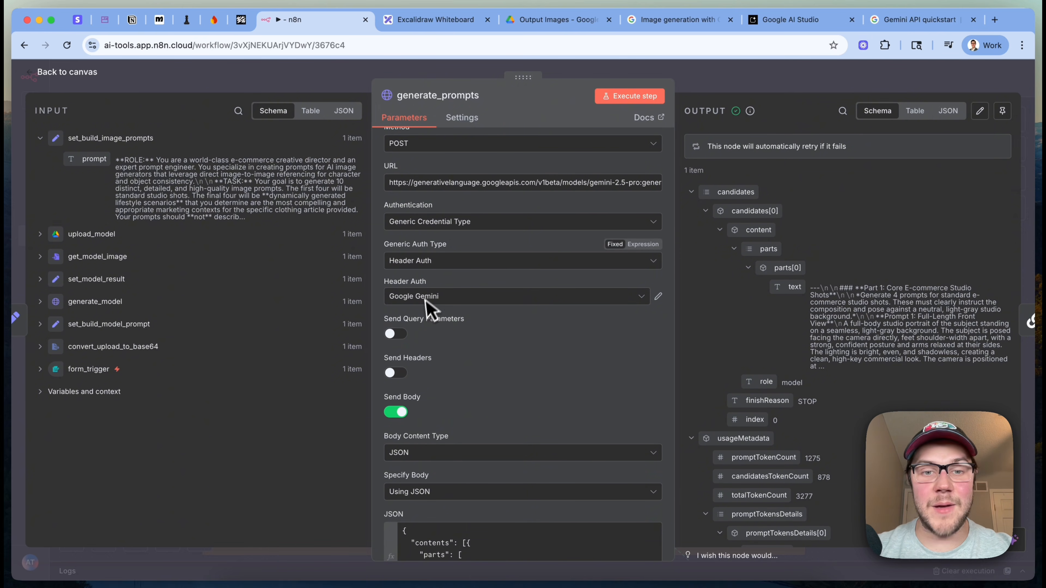
pyautogui.scroll(-3, 565, 348)
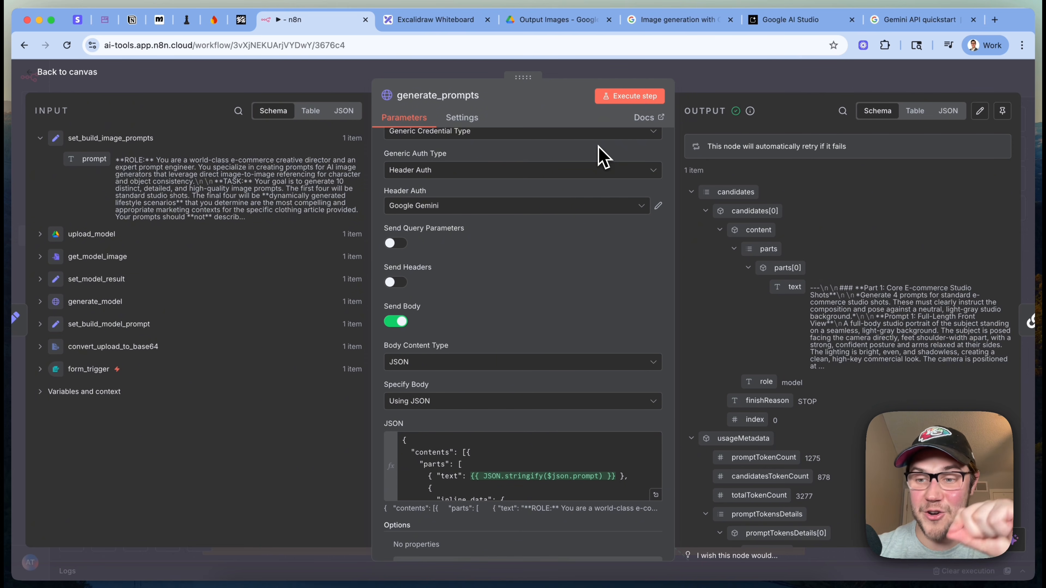
pyautogui.scroll(-2, 602, 206)
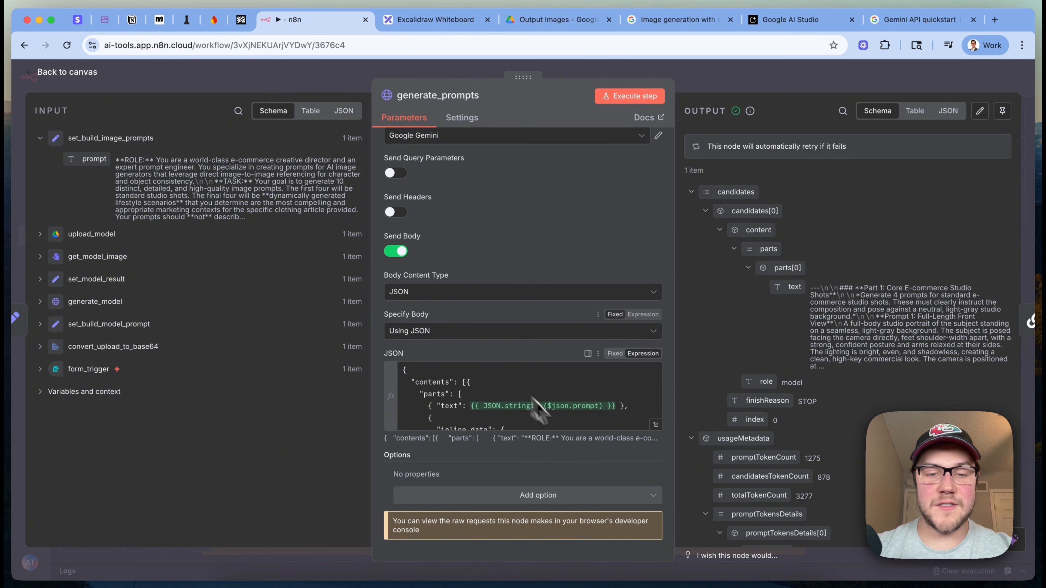
pyautogui.click(656, 425)
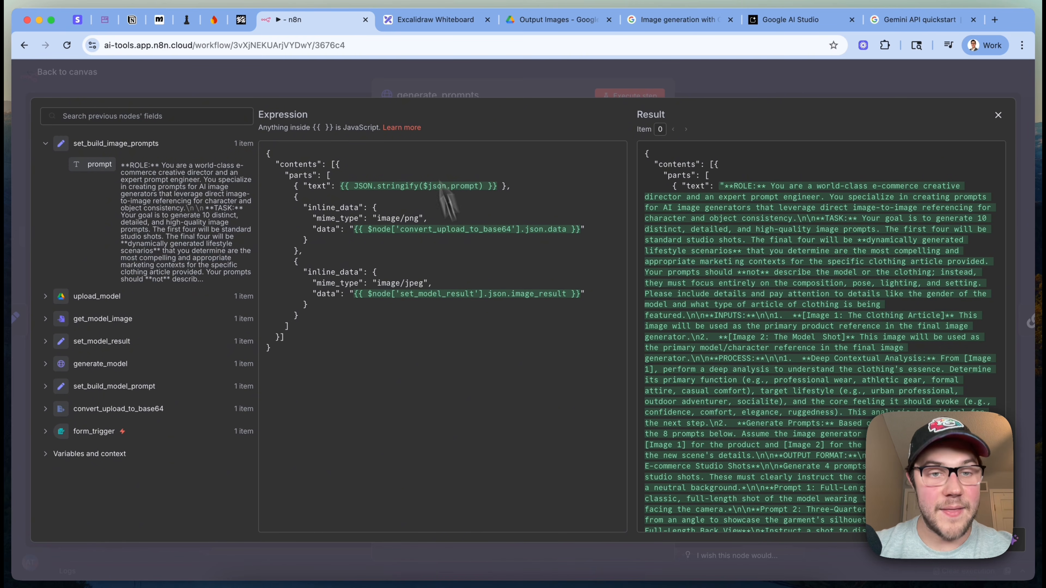
pyautogui.press('super+a')
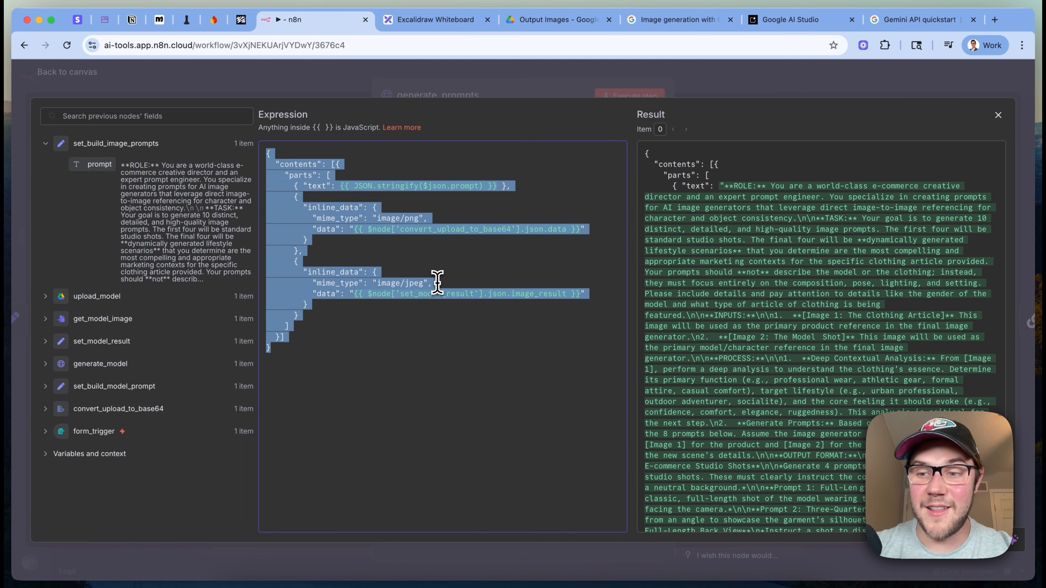
pyautogui.click(478, 373)
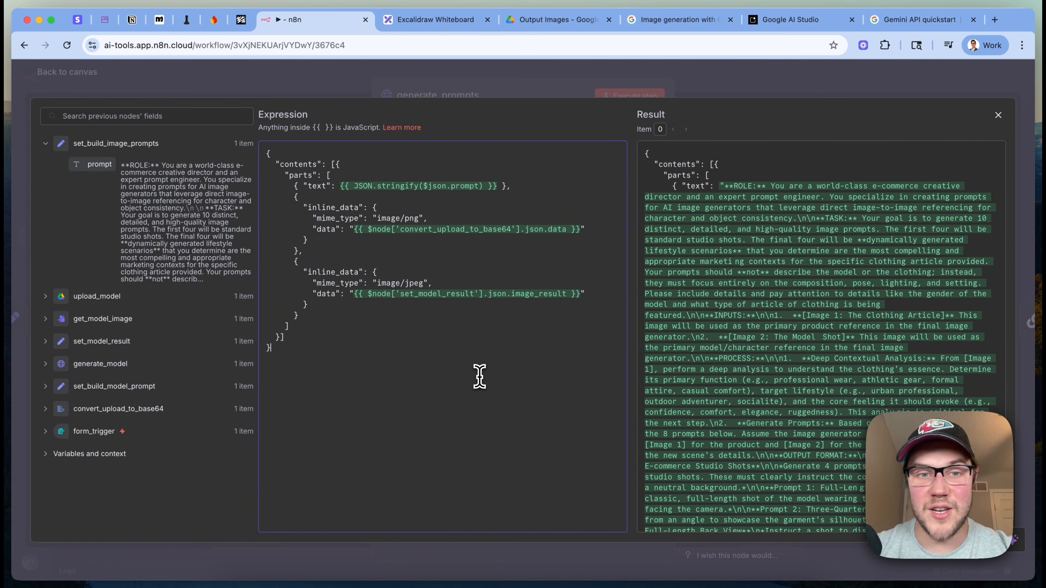
# - Highlight the text part holding JSON.stringify($json.prompt) and look through the resolved request body in the result
pyautogui.moveTo(293, 186); pyautogui.dragTo(624, 188)
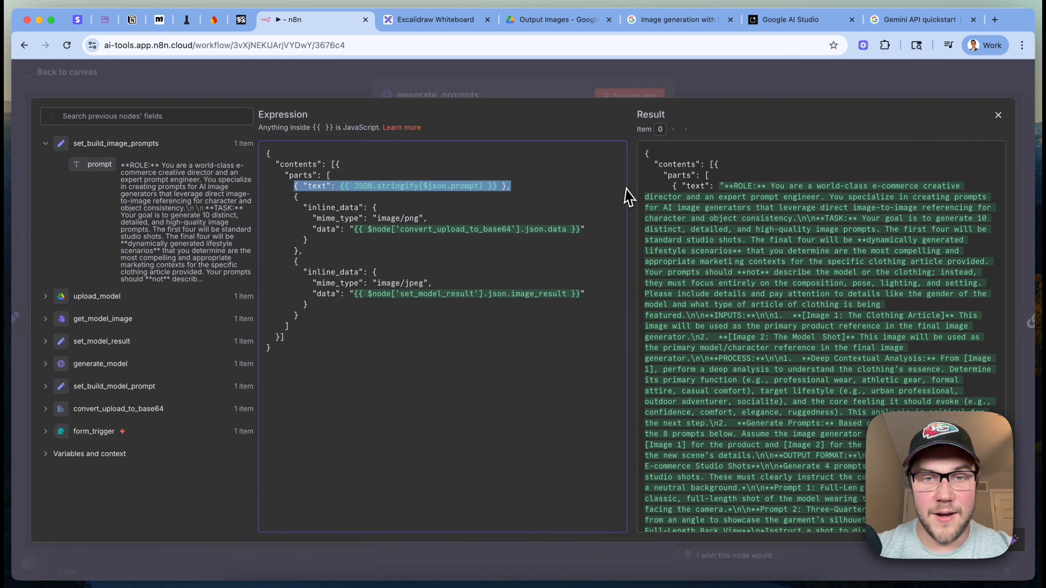
pyautogui.click(411, 165)
pyautogui.moveTo(291, 186); pyautogui.dragTo(533, 182)
pyautogui.scroll(-15, 834, 247)
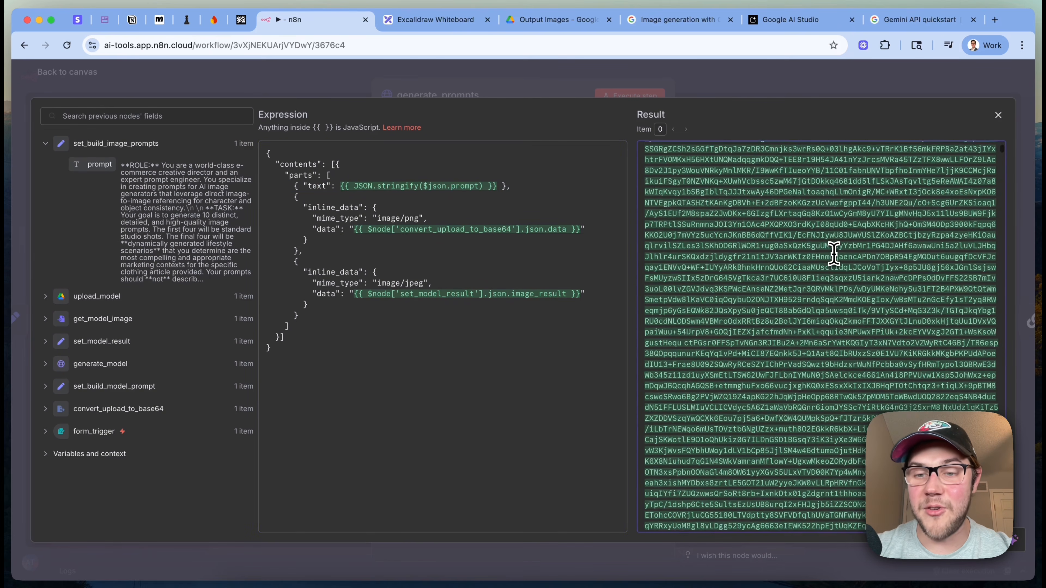
pyautogui.scroll(15, 834, 253)
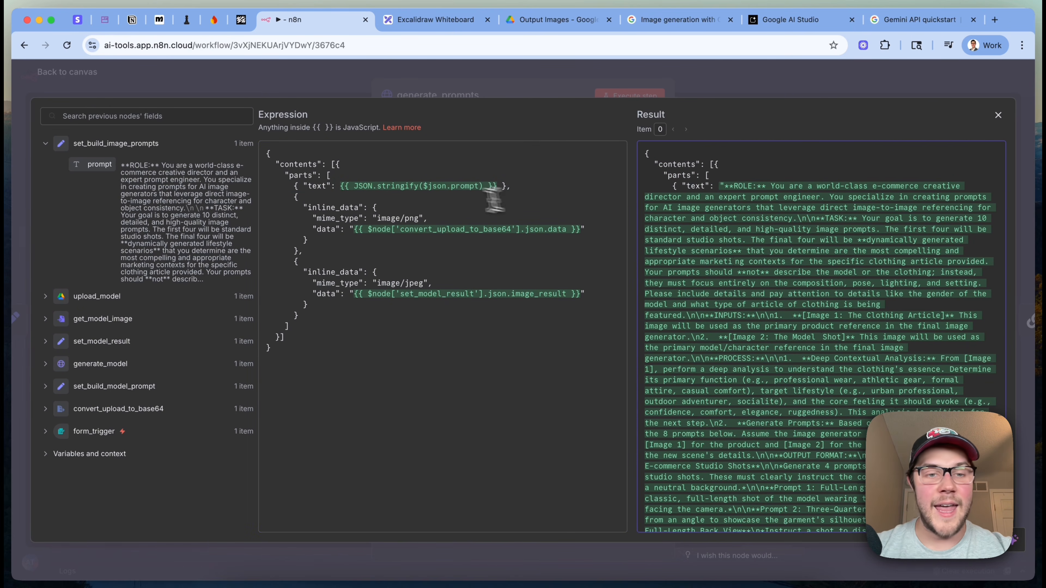
pyautogui.click(446, 185)
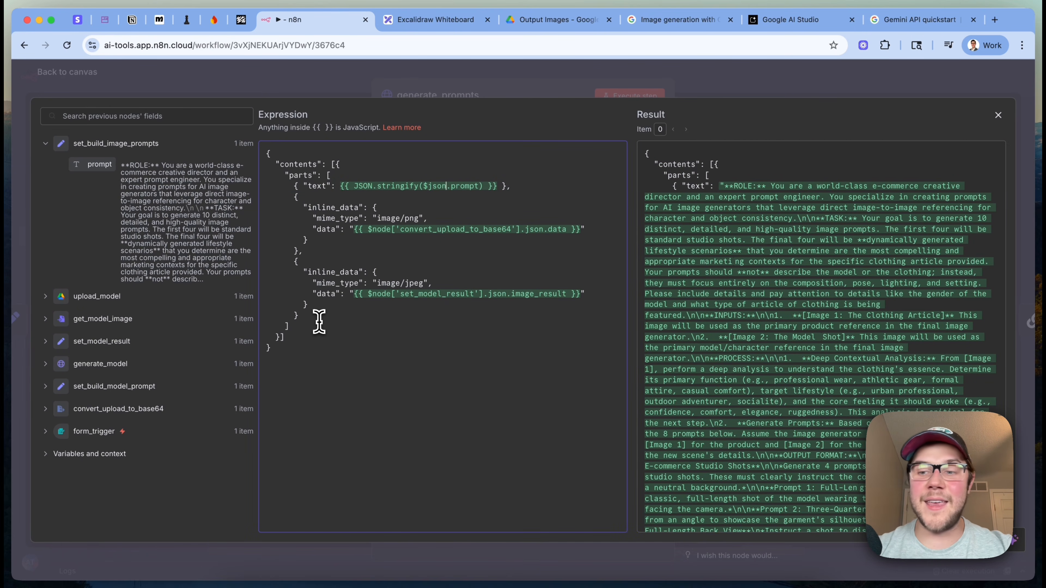
# - Highlight the two inline_data image parts for the clothing upload and the model result, and close generate_prompts
pyautogui.moveTo(318, 323); pyautogui.dragTo(209, 208)
pyautogui.click(535, 356)
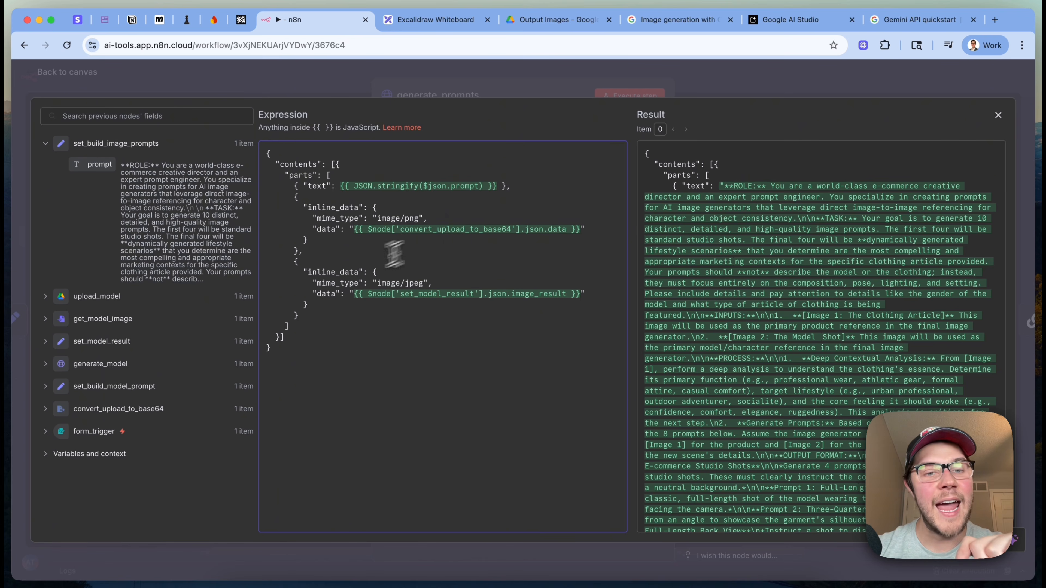
pyautogui.click(323, 314)
pyautogui.moveTo(324, 313); pyautogui.dragTo(224, 264)
pyautogui.click(460, 327)
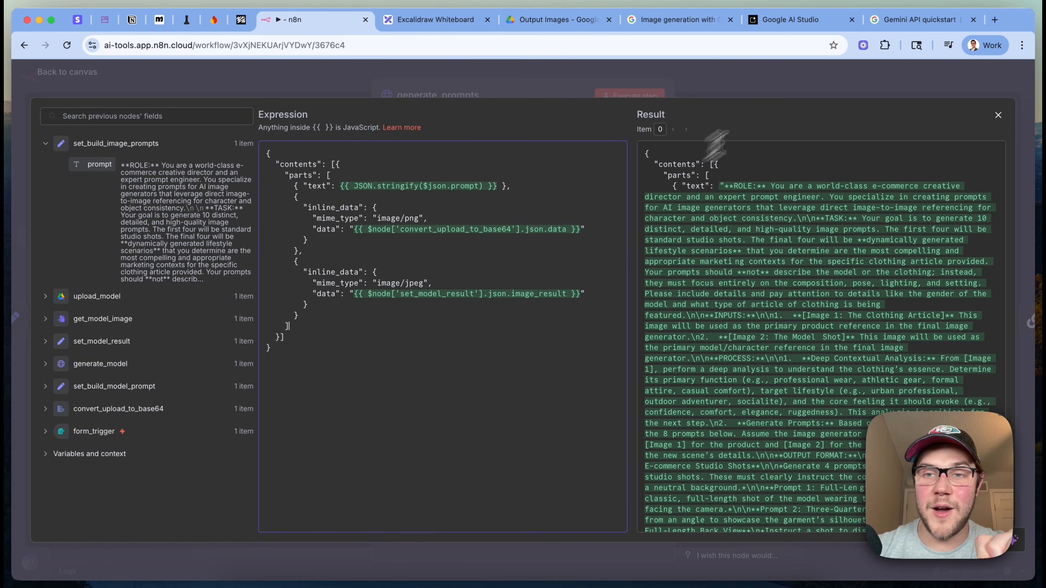
pyautogui.press('Escape')
pyautogui.press('Escape')
# - Reopen generate_prompts, view its JSON body in the expanded editor once more, and return to the workflow canvas
pyautogui.scroll(-2, 677, 350)
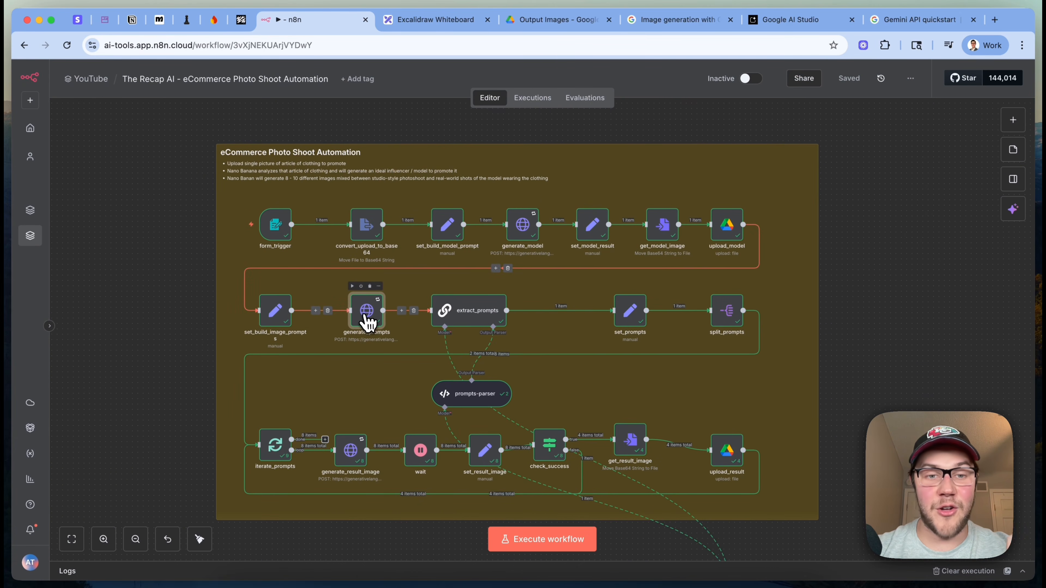
pyautogui.doubleClick(367, 323)
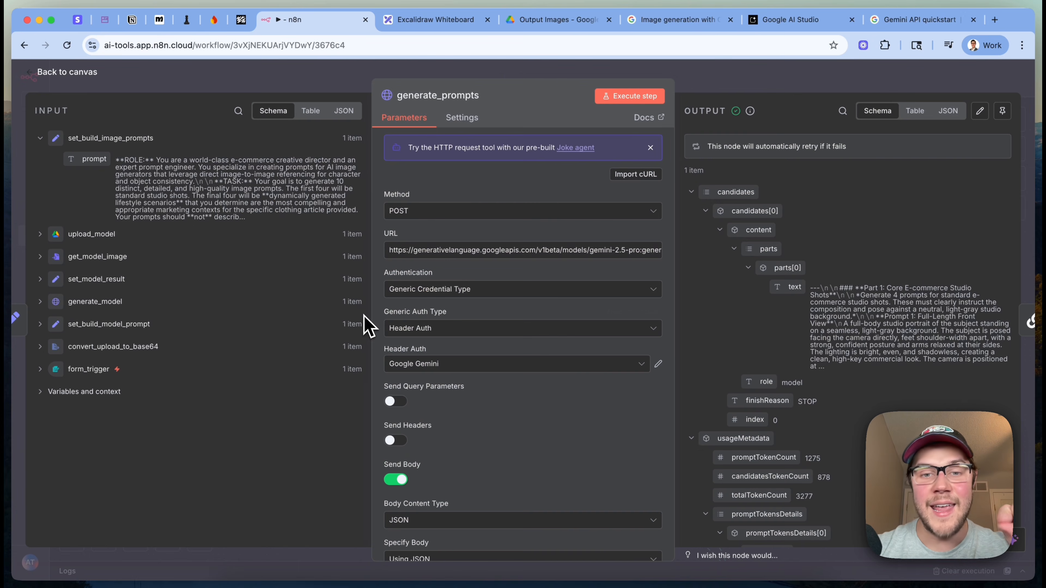
pyautogui.scroll(-5, 603, 327)
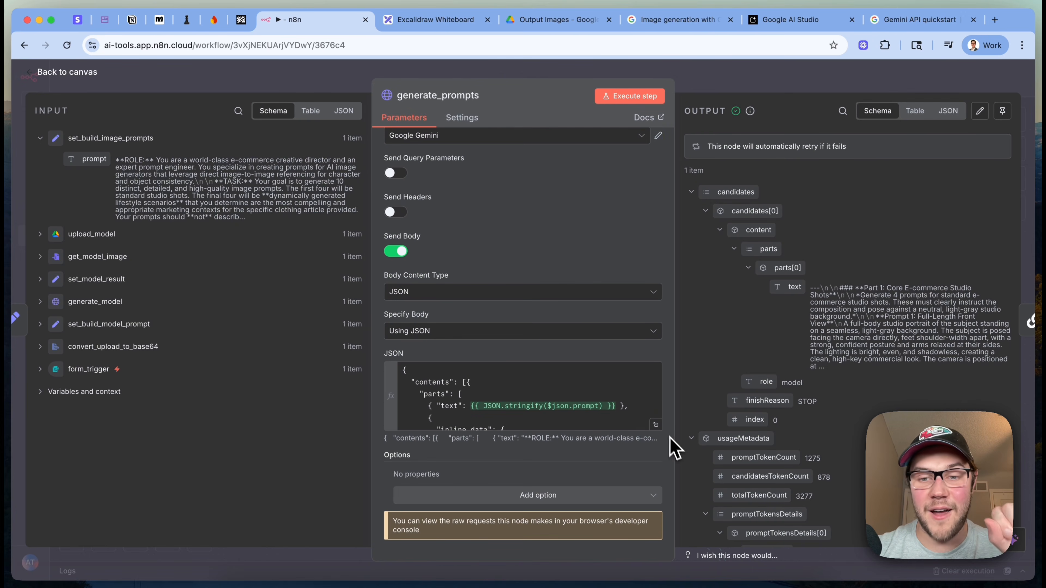
pyautogui.click(655, 425)
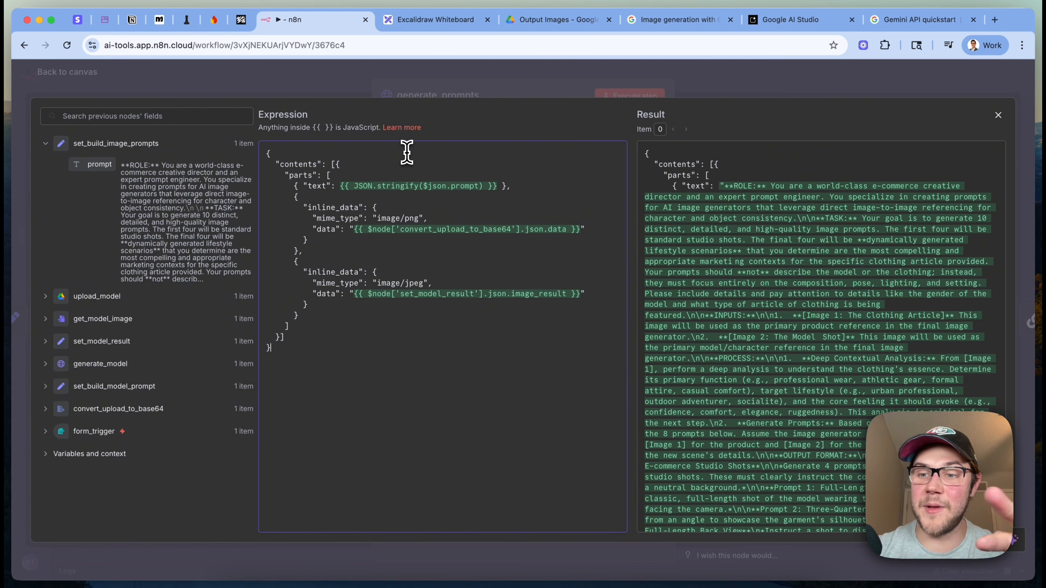
pyautogui.click(865, 83)
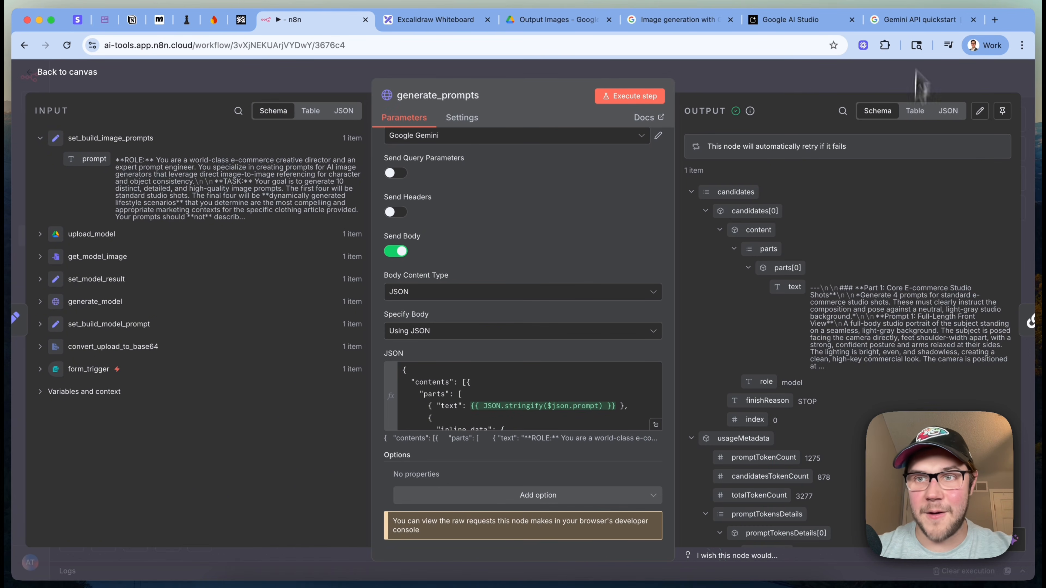
pyautogui.click(915, 79)
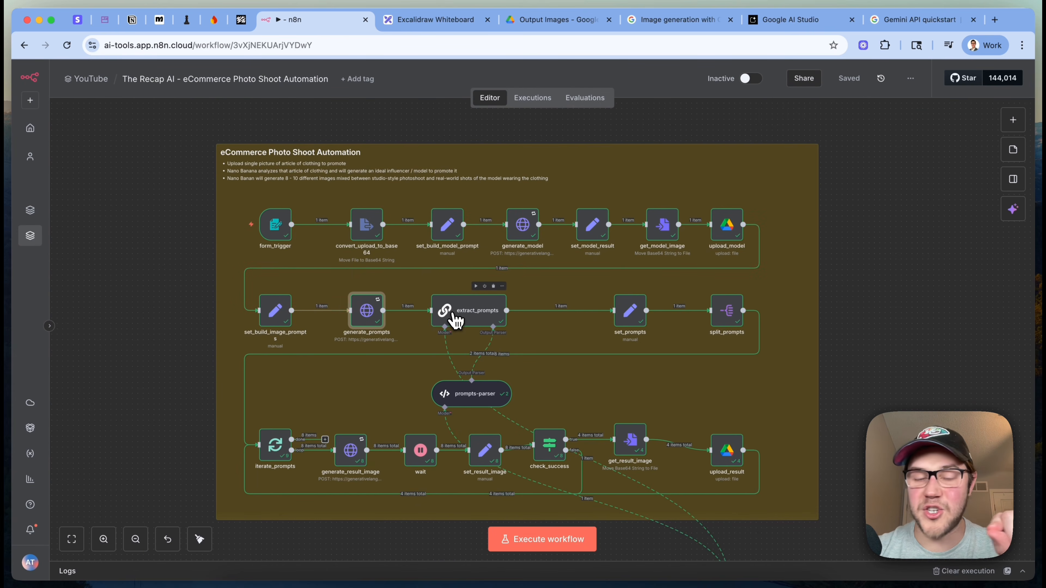
# - Open the extract_prompts node, expand its prompt, and highlight the {{ $json.candidates[0].content.parts[0].text }} expression
pyautogui.doubleClick(452, 318)
pyautogui.click(655, 278)
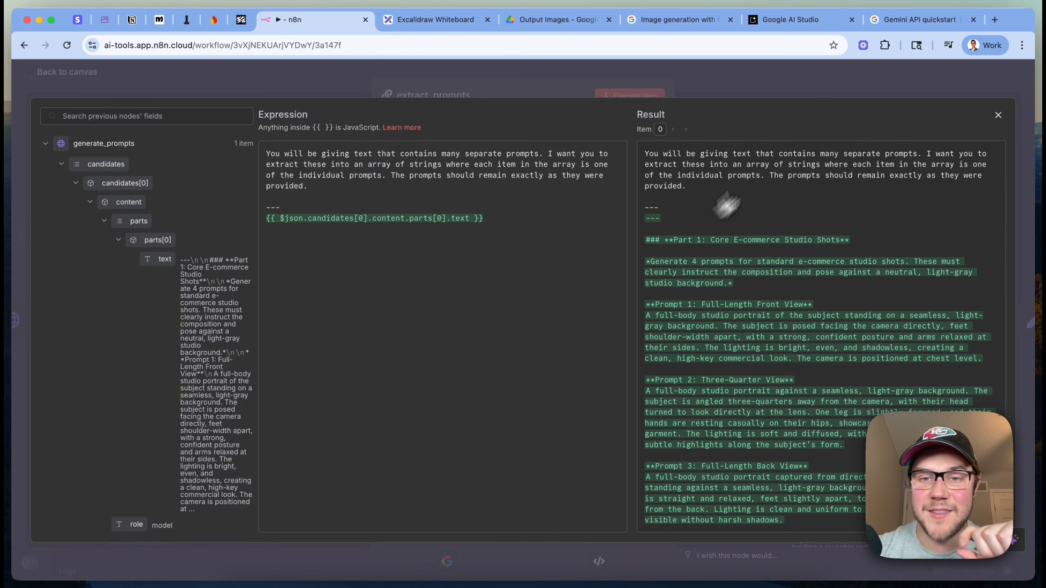
pyautogui.scroll(-10, 770, 318)
pyautogui.scroll(15, 770, 323)
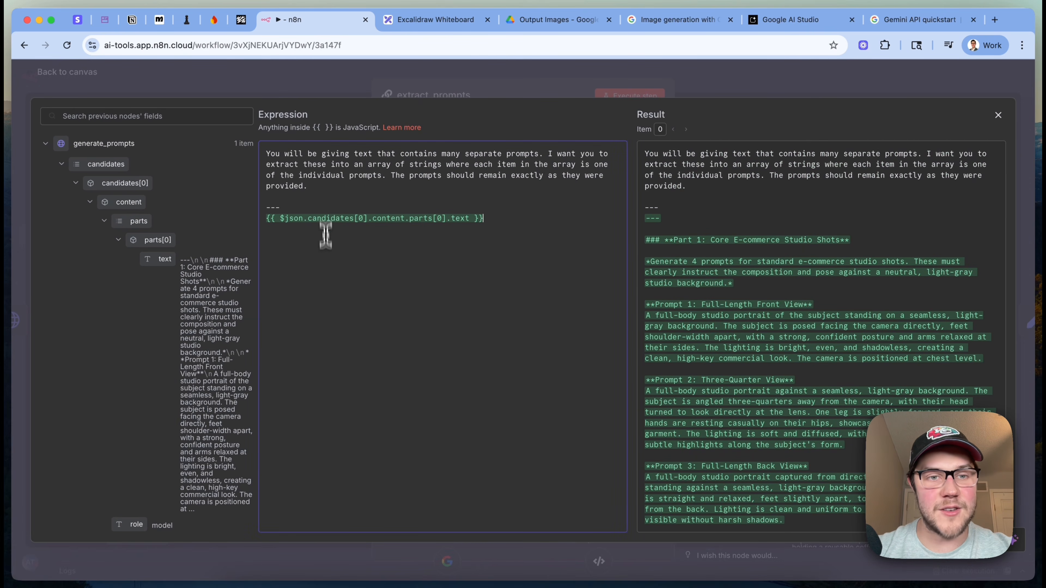
pyautogui.moveTo(267, 218); pyautogui.dragTo(497, 214)
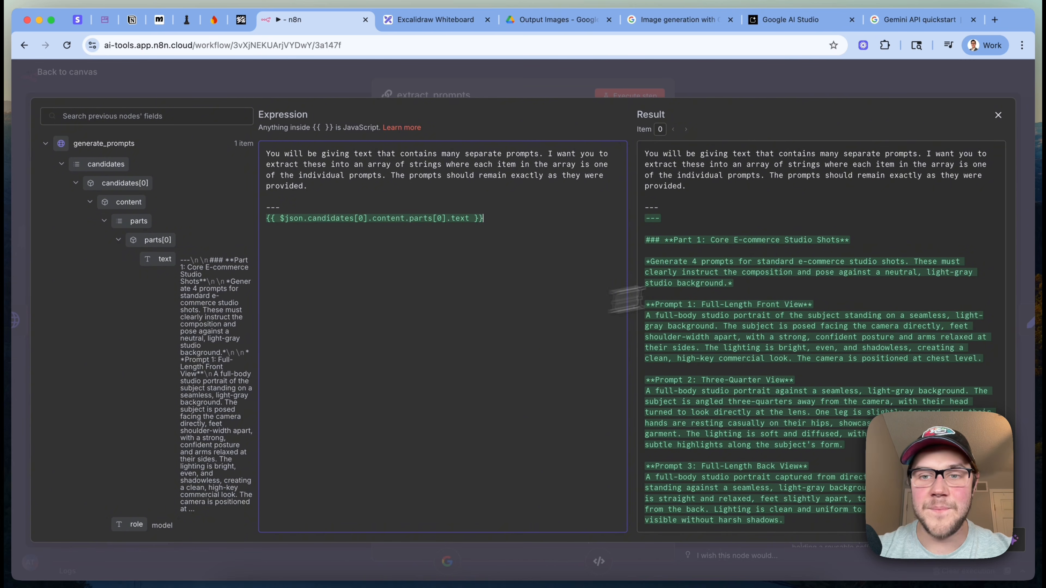
# - Highlight the Part 1: Core E-commerce Studio Shots heading in the result and skim through both parts of the generated prompts
pyautogui.scroll(-1, 828, 262)
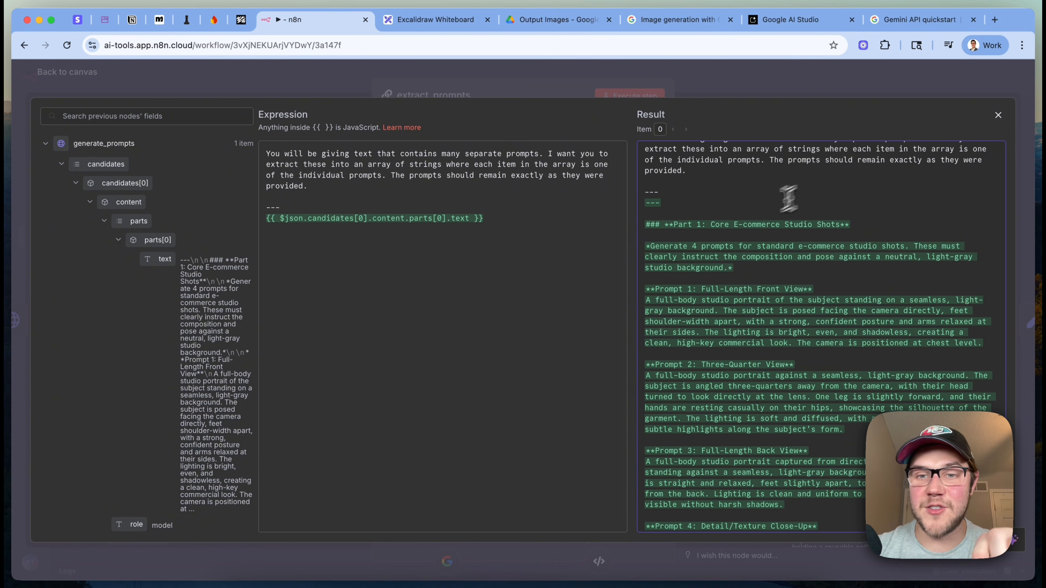
pyautogui.scroll(1, 676, 223)
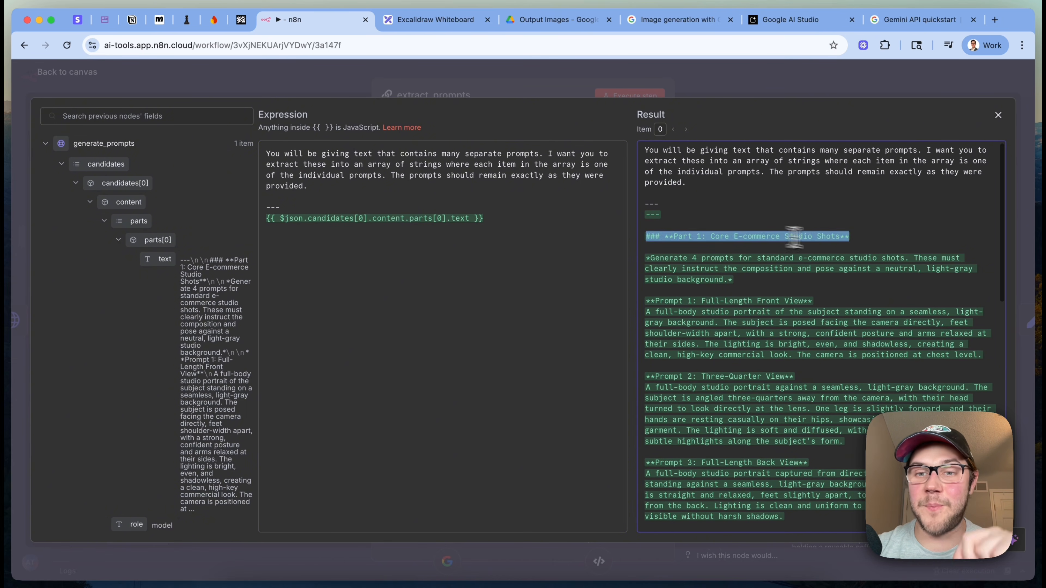
pyautogui.moveTo(676, 224); pyautogui.dragTo(849, 237)
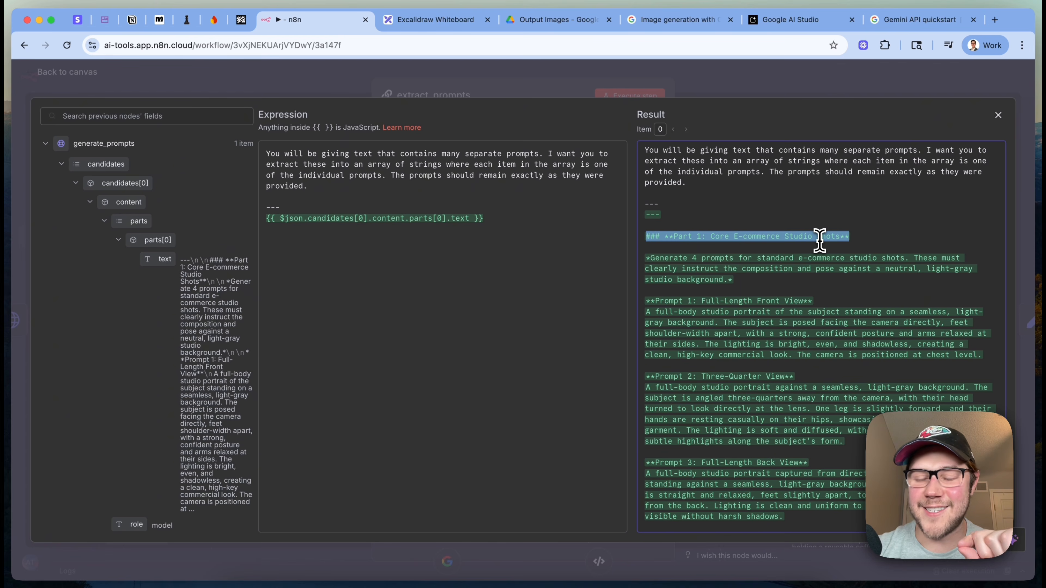
pyautogui.click(820, 241)
pyautogui.scroll(-10, 820, 239)
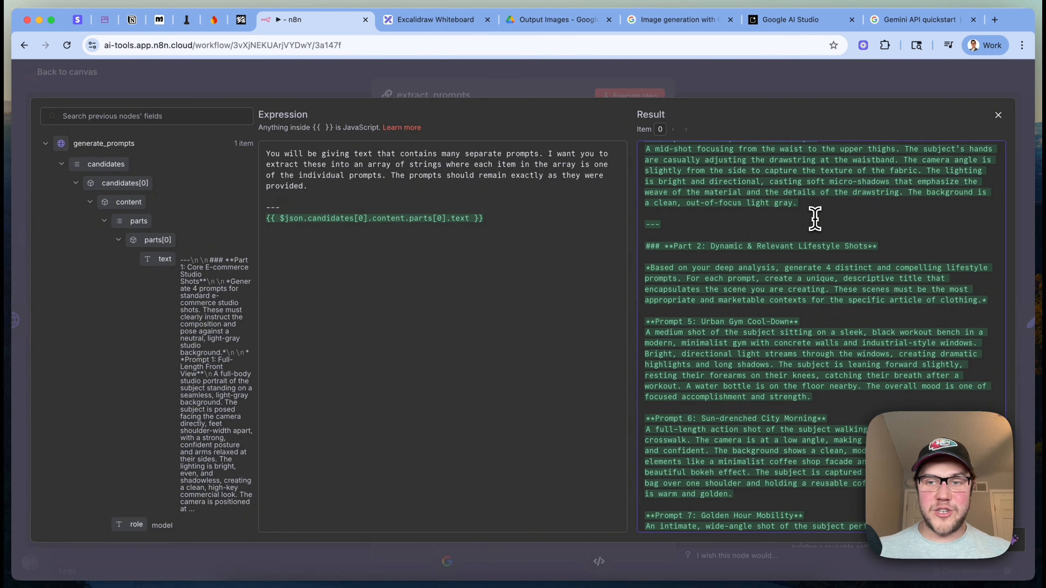
pyautogui.scroll(8, 815, 218)
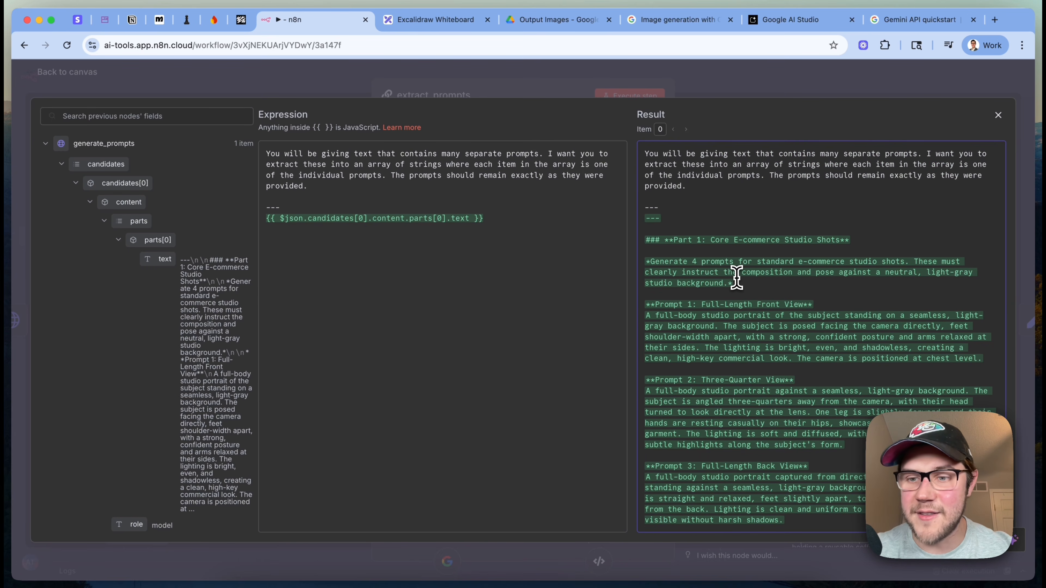
# - Read the studio-shot prompts 1 to 4 in the result, highlighting the Three-Quarter View title of Prompt 2
pyautogui.scroll(-3, 737, 277)
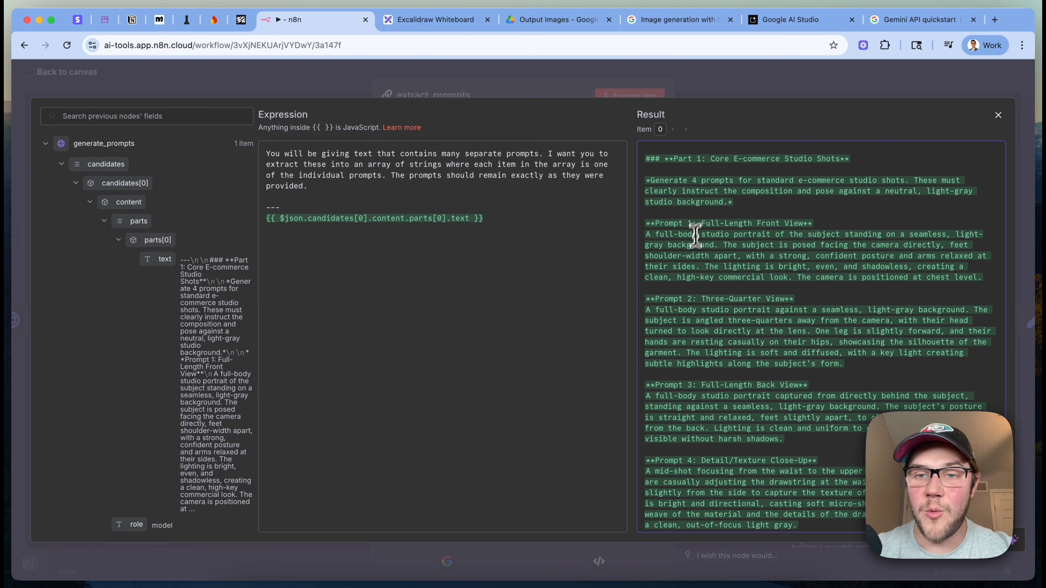
pyautogui.scroll(-2, 754, 222)
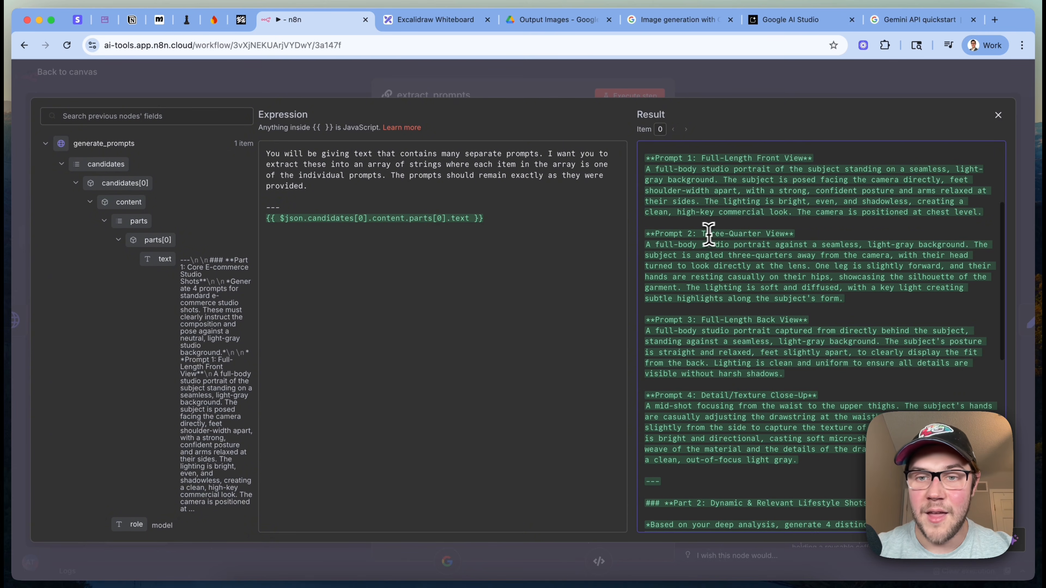
pyautogui.moveTo(702, 234); pyautogui.dragTo(823, 234)
pyautogui.scroll(-2, 807, 267)
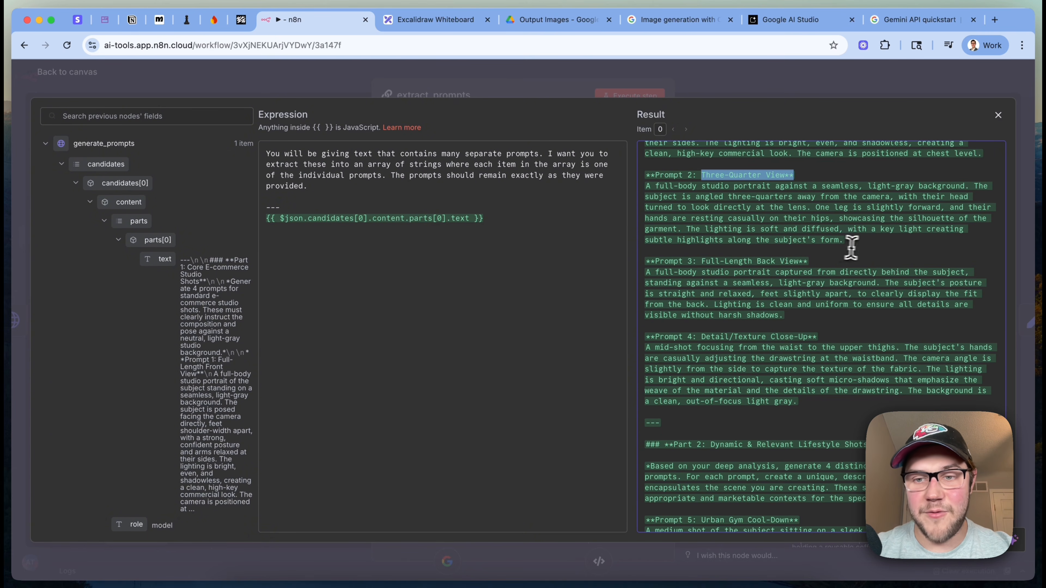
pyautogui.scroll(-3, 845, 247)
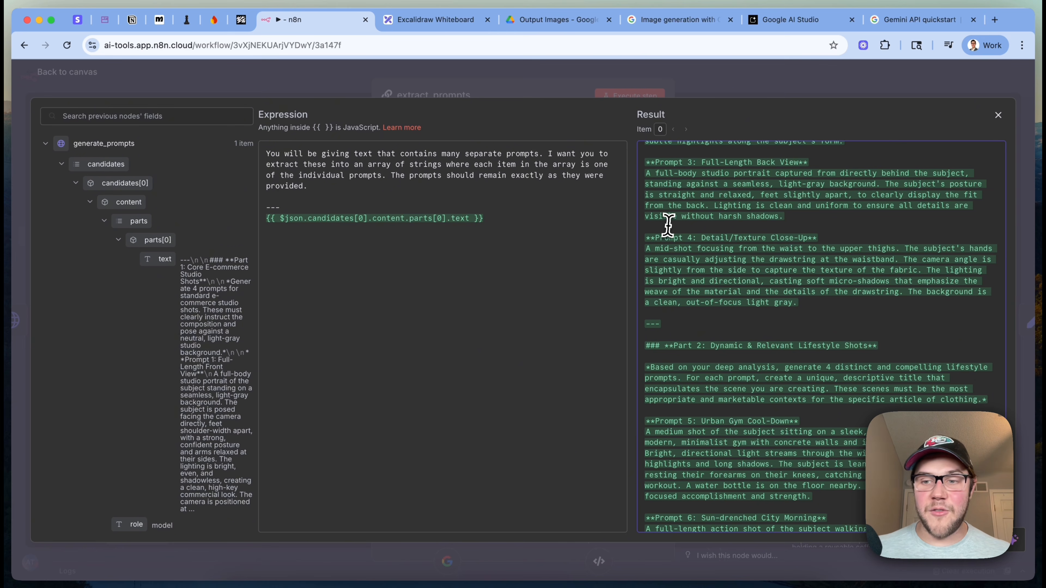
pyautogui.scroll(-1, 904, 302)
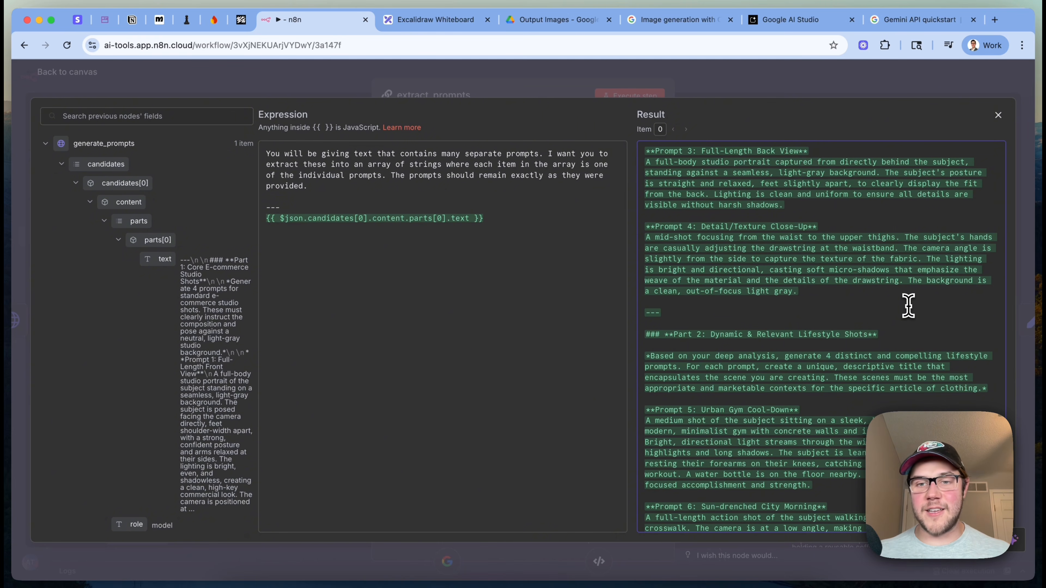
# - Read lifestyle-shot prompts 5 to 8 under Part 2 in the expression result, then close extract_prompts and return to the canvas
pyautogui.scroll(-4, 909, 306)
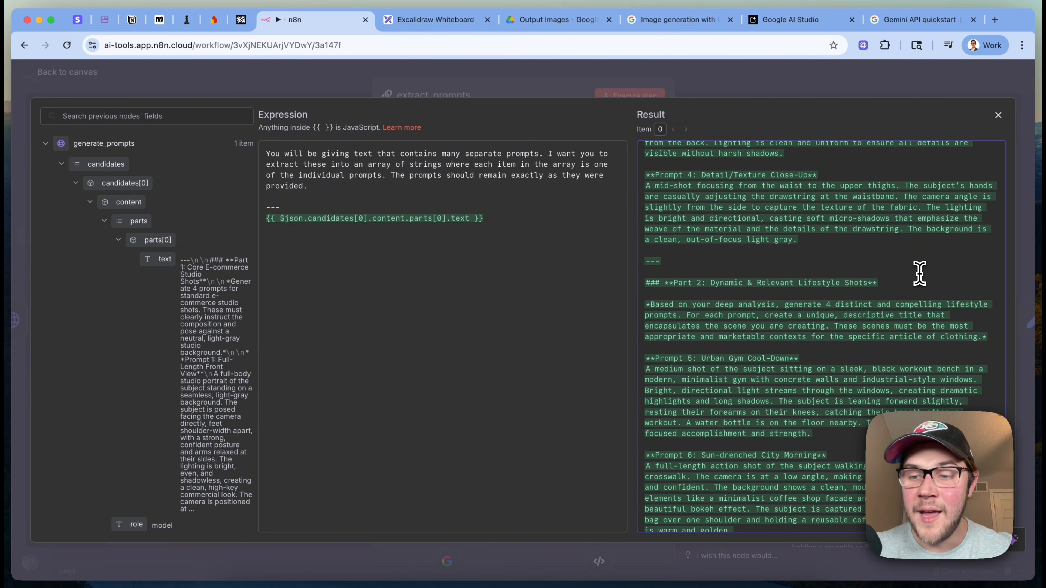
pyautogui.scroll(-2, 920, 273)
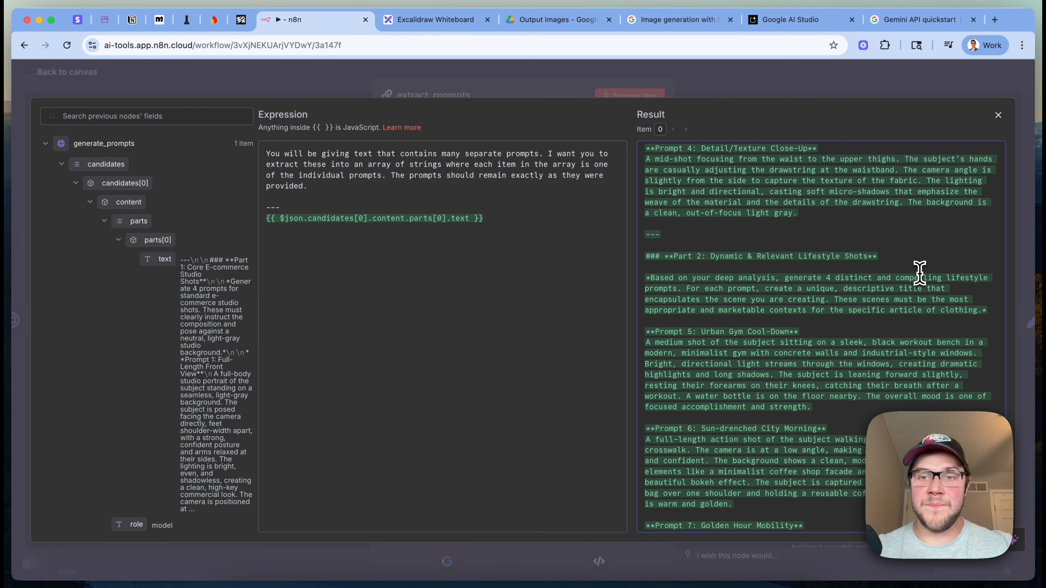
pyautogui.scroll(-4, 889, 265)
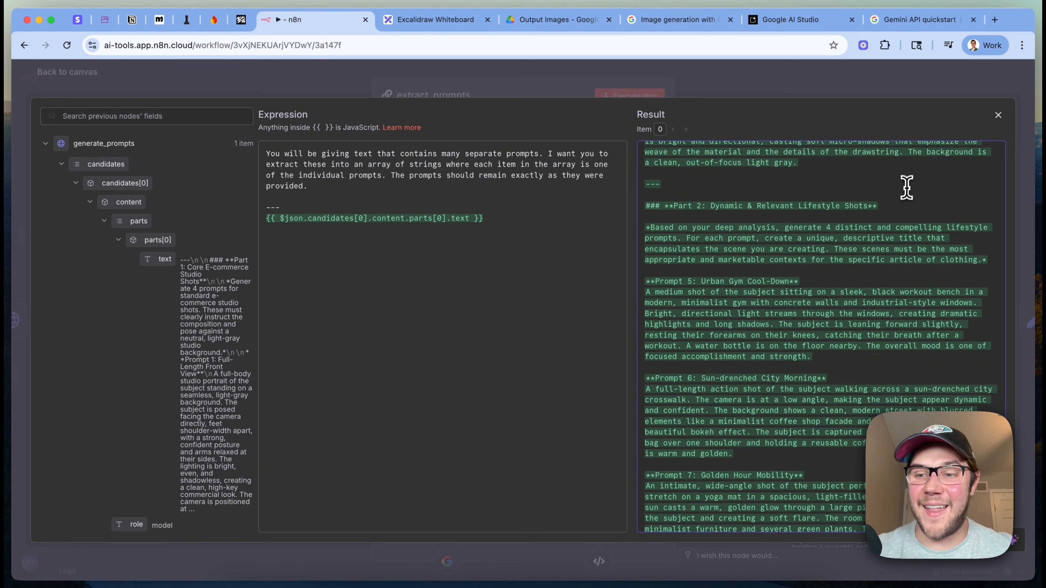
pyautogui.scroll(-1, 907, 184)
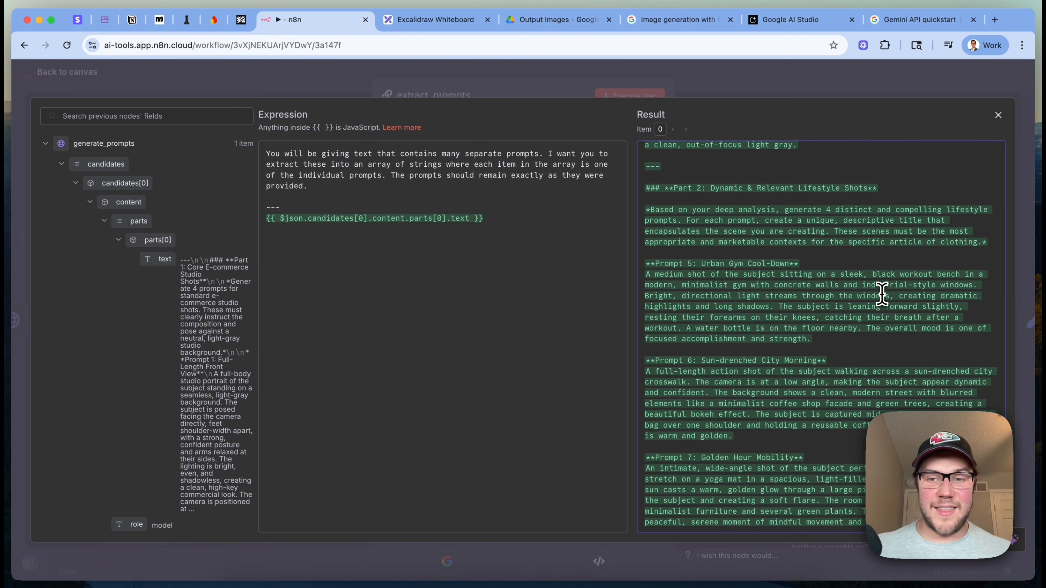
pyautogui.scroll(-3, 882, 293)
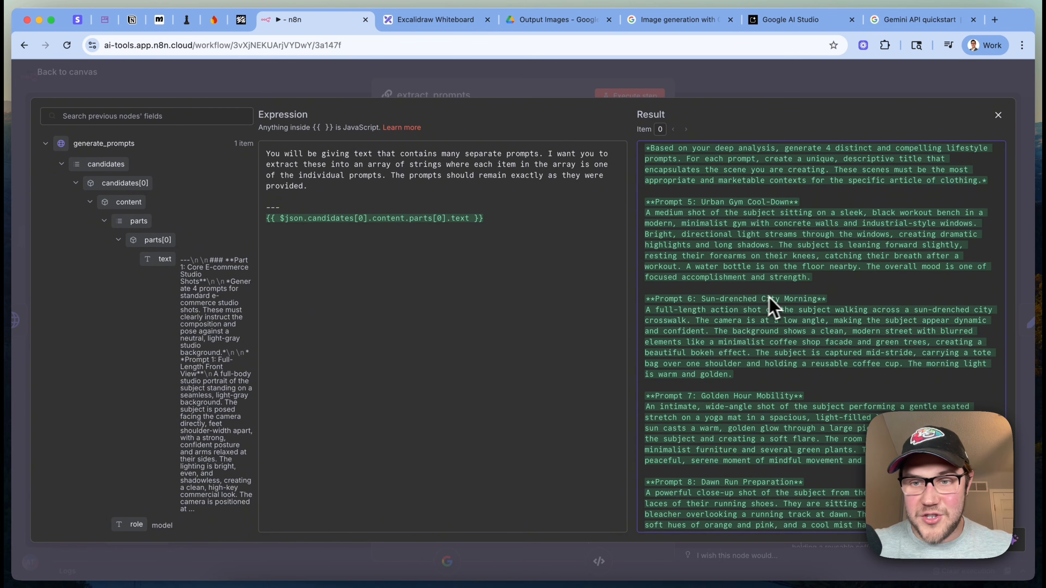
pyautogui.scroll(-2, 778, 307)
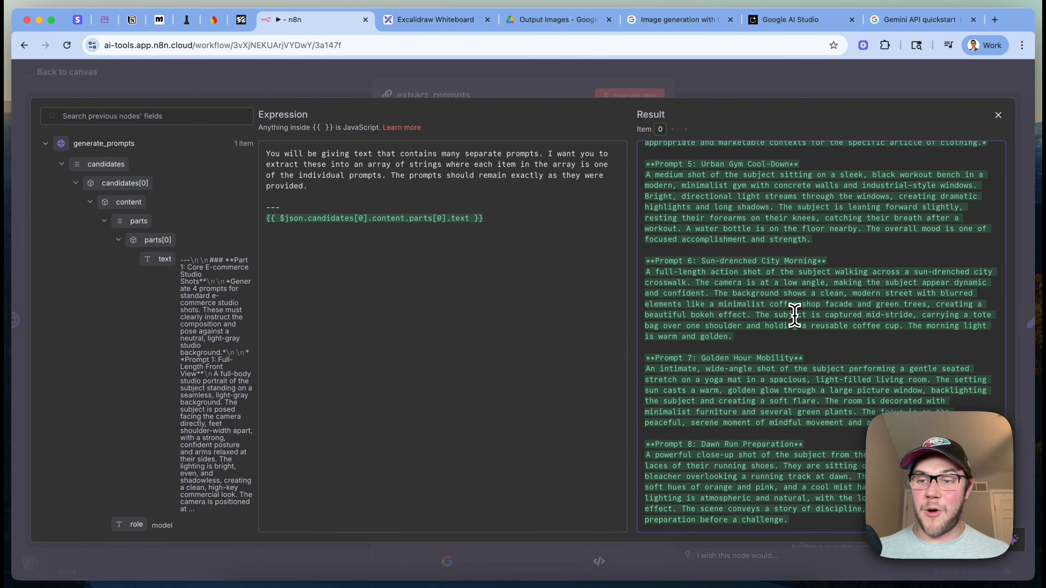
pyautogui.press('Escape')
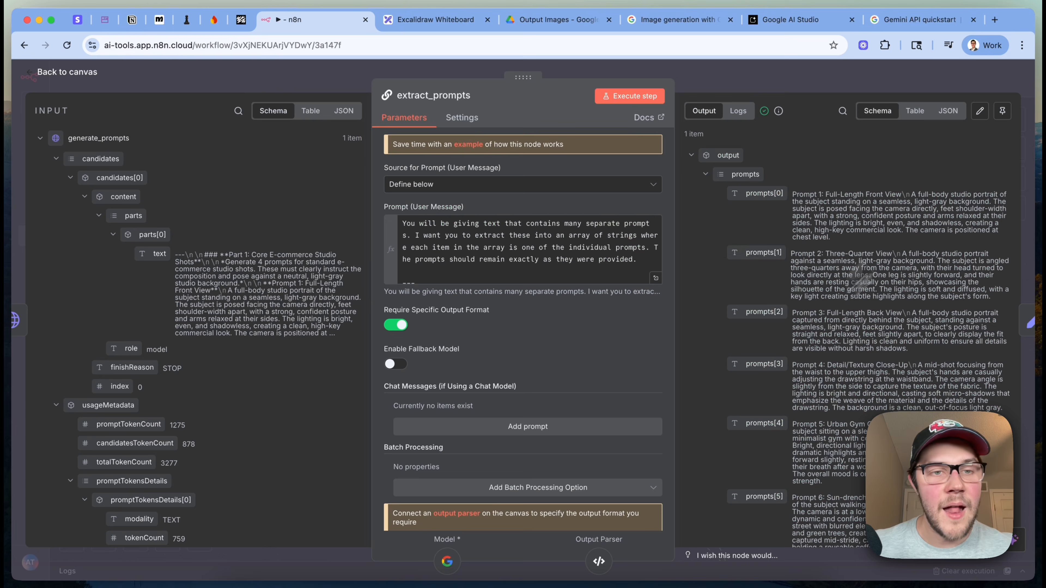
pyautogui.click(910, 87)
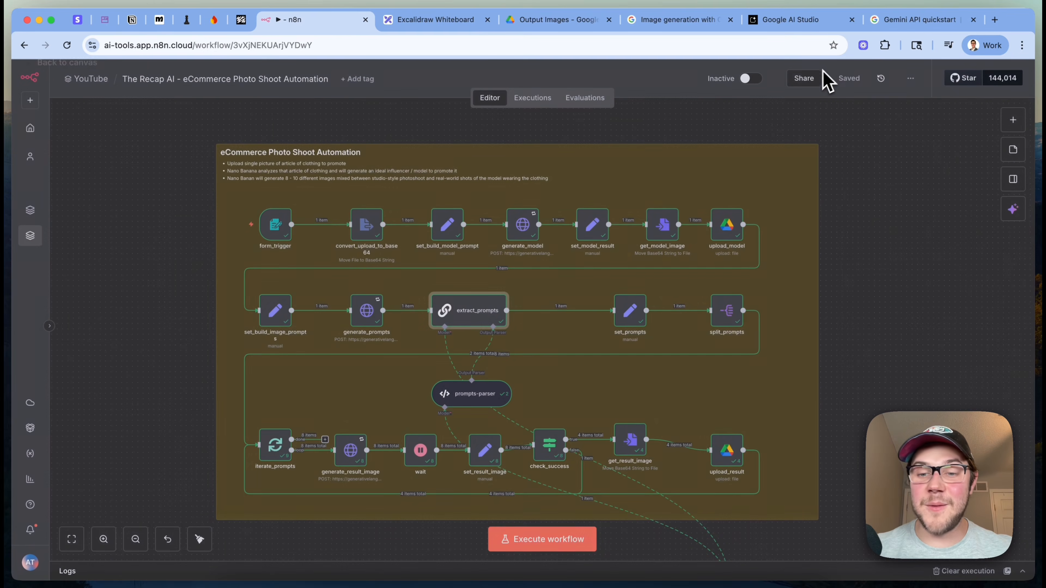
# - Reopen extract_prompts, skim its expanded prompt and result again, and return to the workflow canvas
pyautogui.doubleClick(478, 321)
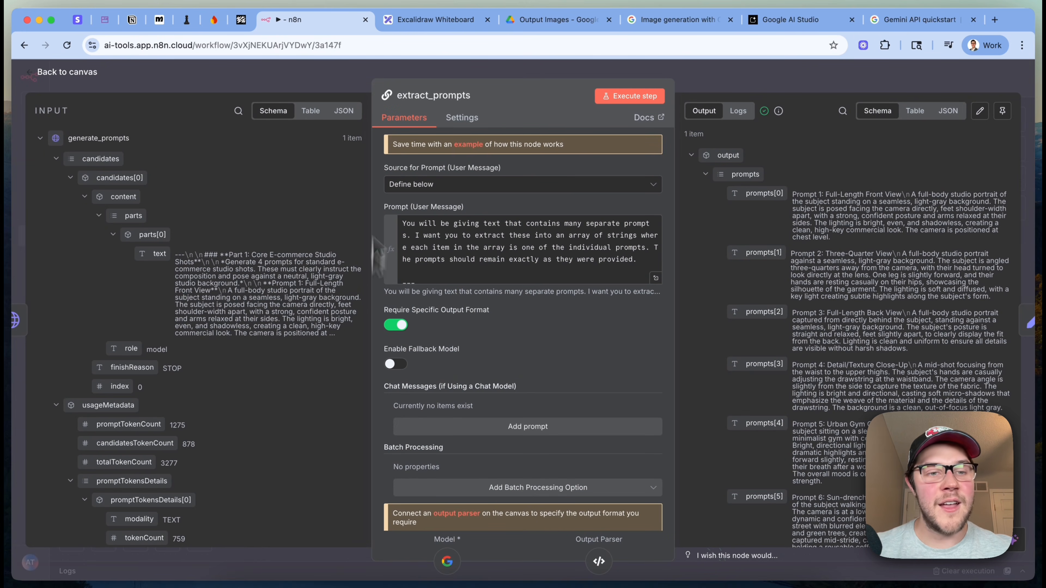
pyautogui.click(656, 278)
pyautogui.scroll(-10, 847, 315)
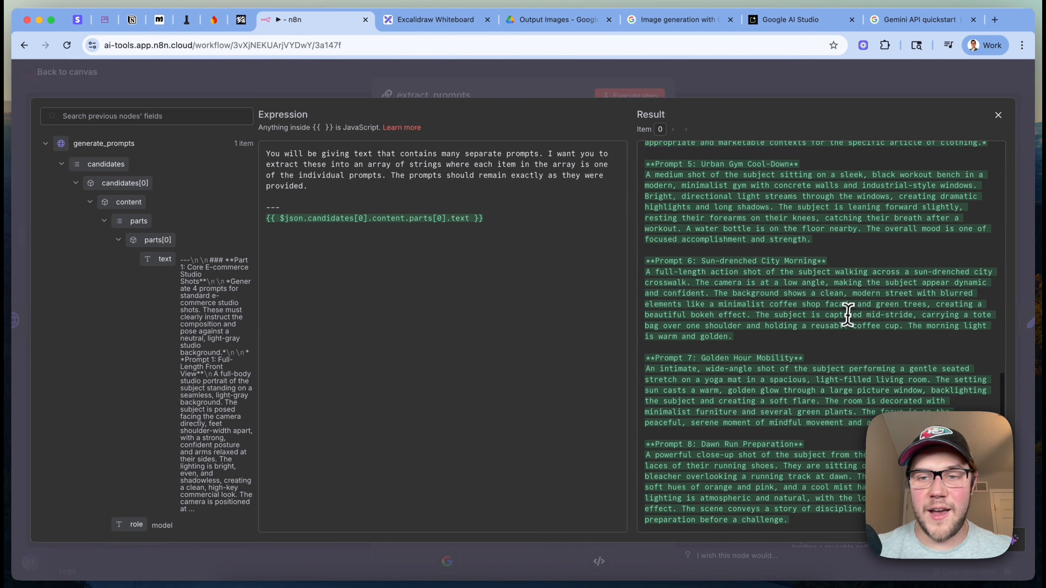
pyautogui.scroll(10, 849, 309)
pyautogui.click(887, 89)
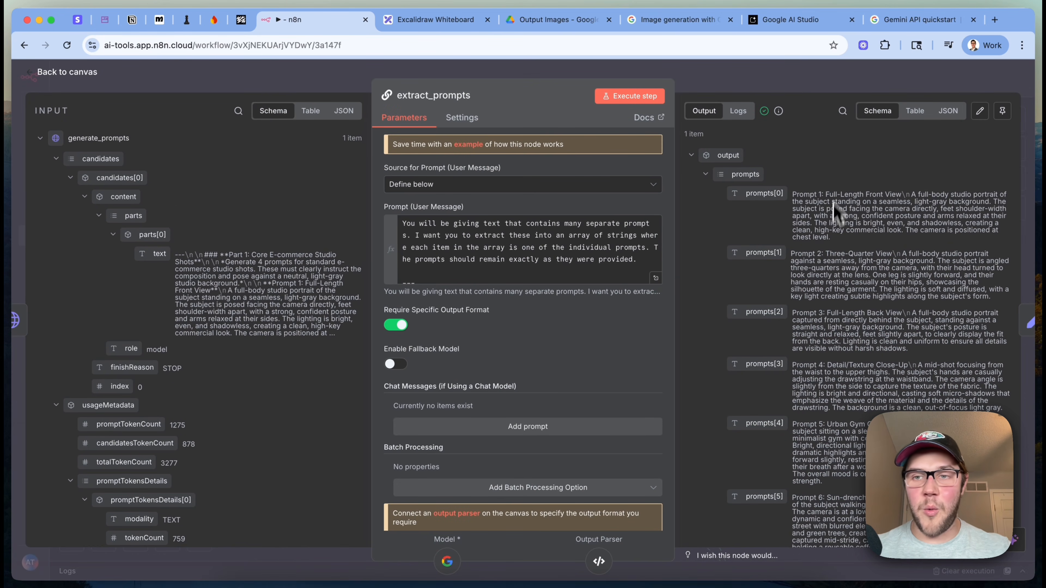
pyautogui.click(877, 88)
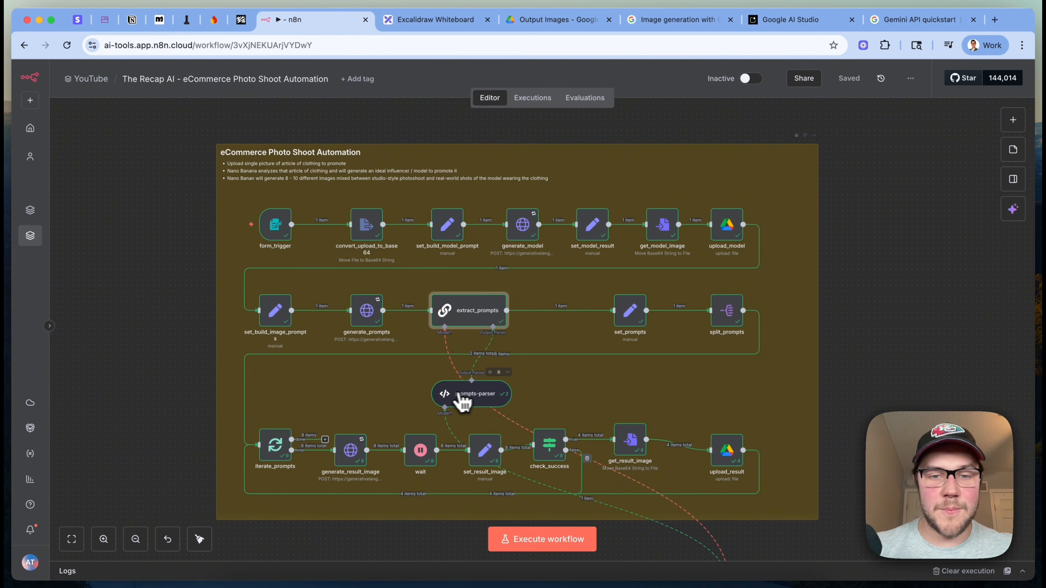
# - Open the prompts-parser node, review its JSON input schema, highlight the description key of the array items, and return to the canvas
pyautogui.doubleClick(459, 397)
pyautogui.scroll(-1, 490, 283)
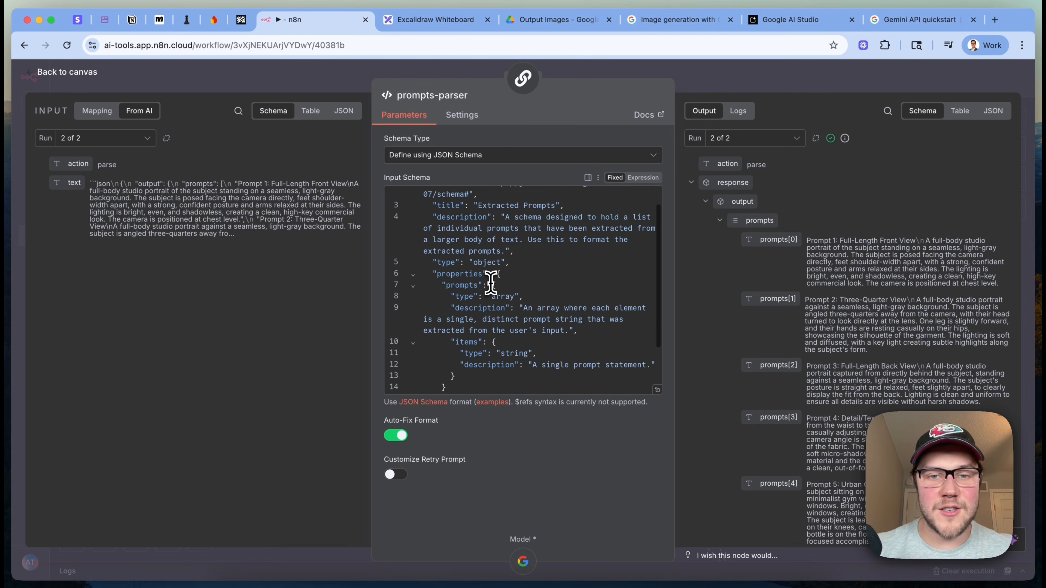
pyautogui.scroll(-3, 490, 283)
pyautogui.doubleClick(478, 302)
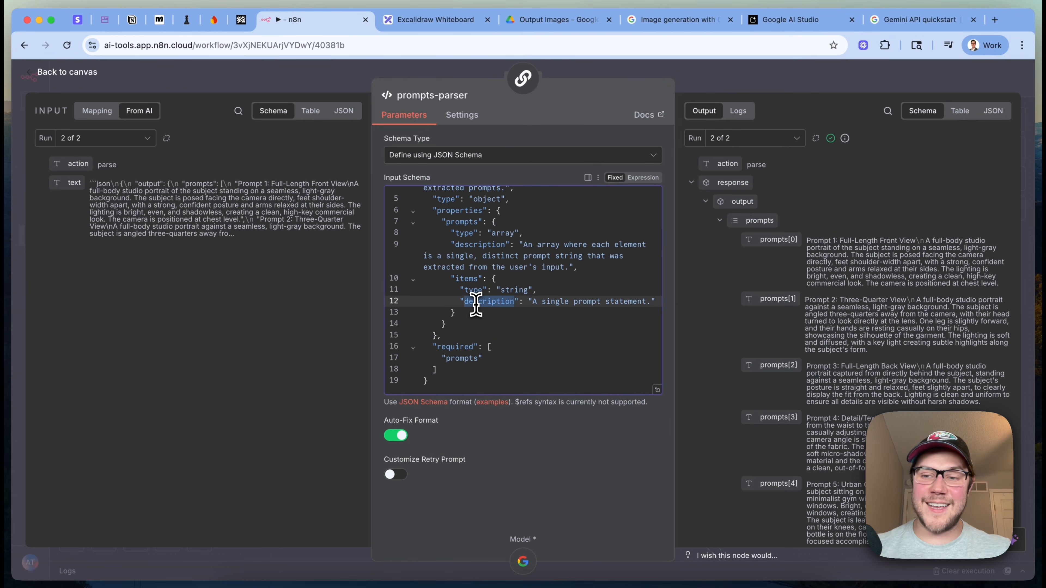
pyautogui.click(884, 74)
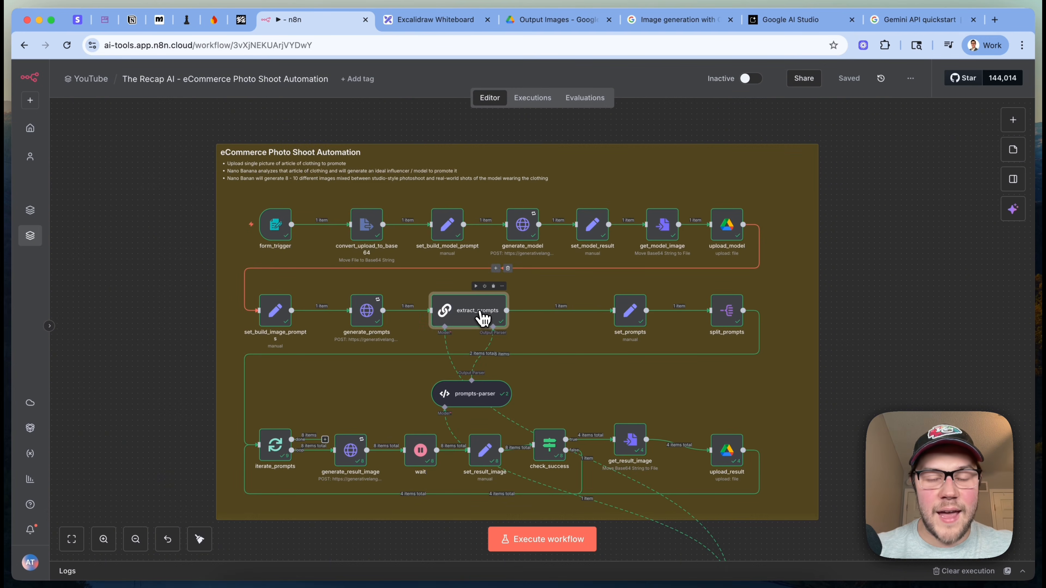
# - Open extract_prompts, preview the result of its Prompt (User Message) field, and return to the canvas
pyautogui.doubleClick(483, 319)
pyautogui.click(488, 241)
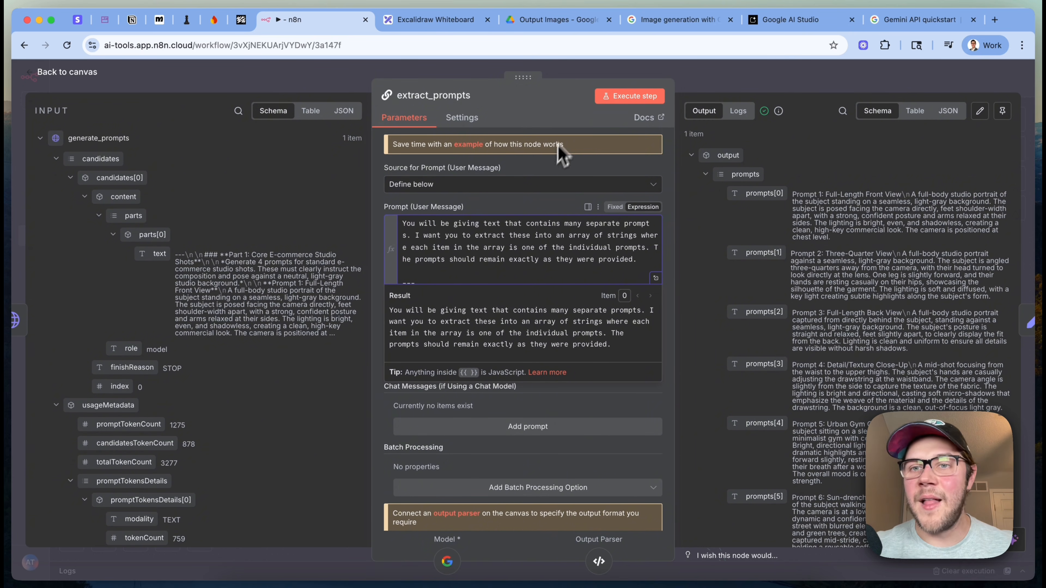
pyautogui.click(813, 86)
# - Open the set_prompts node, highlight the prompts field name, and return to the canvas
pyautogui.scroll(-1, 651, 325)
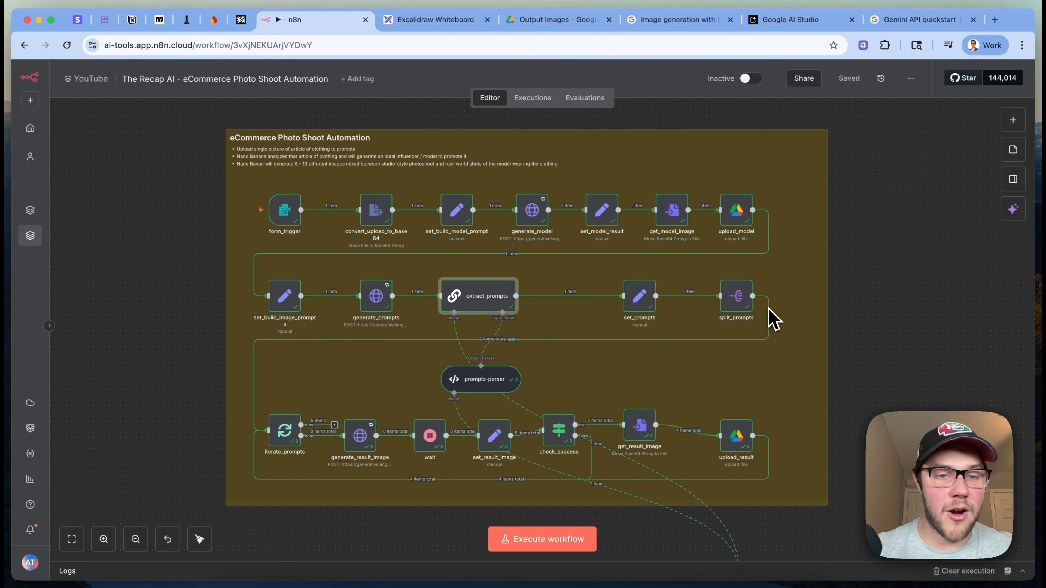
pyautogui.doubleClick(636, 303)
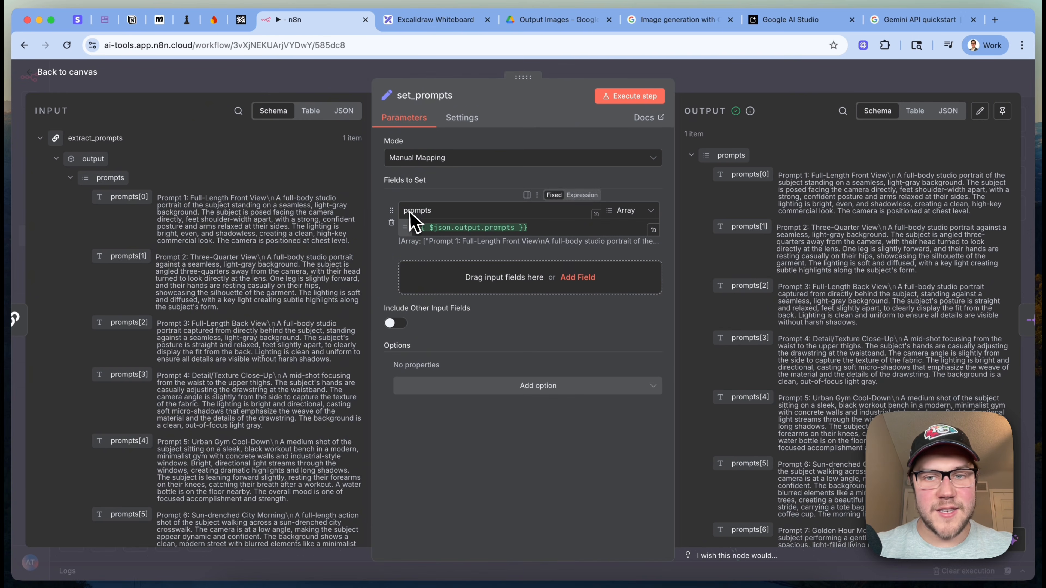
pyautogui.doubleClick(440, 212)
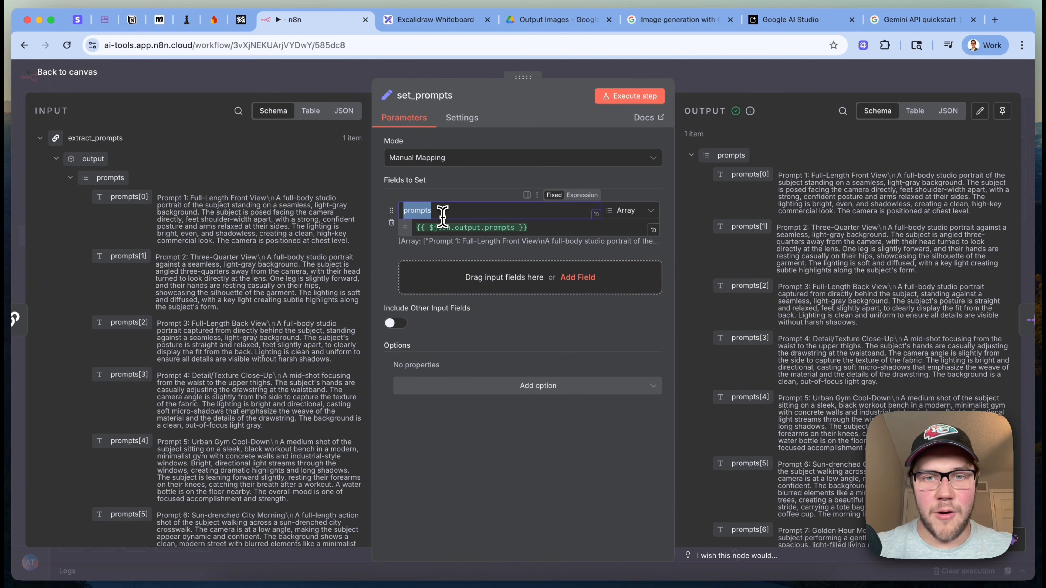
pyautogui.click(795, 88)
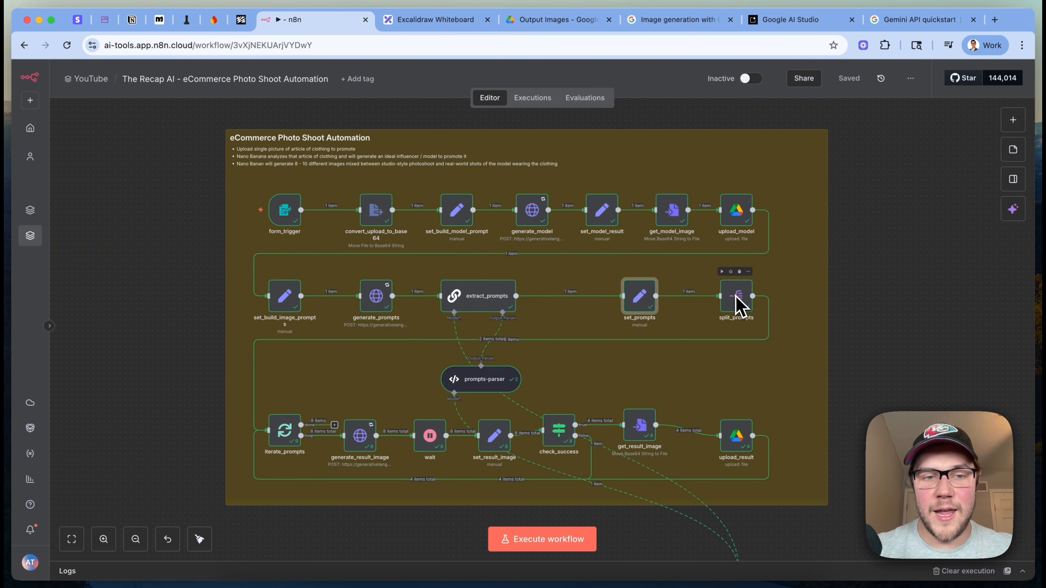
# - View the iterate_prompts loop, then switch to the Excalidraw whiteboard and draw a green bracket beside the Nano Banana image generation and Google Drive upload points
pyautogui.scroll(10, 271, 436)
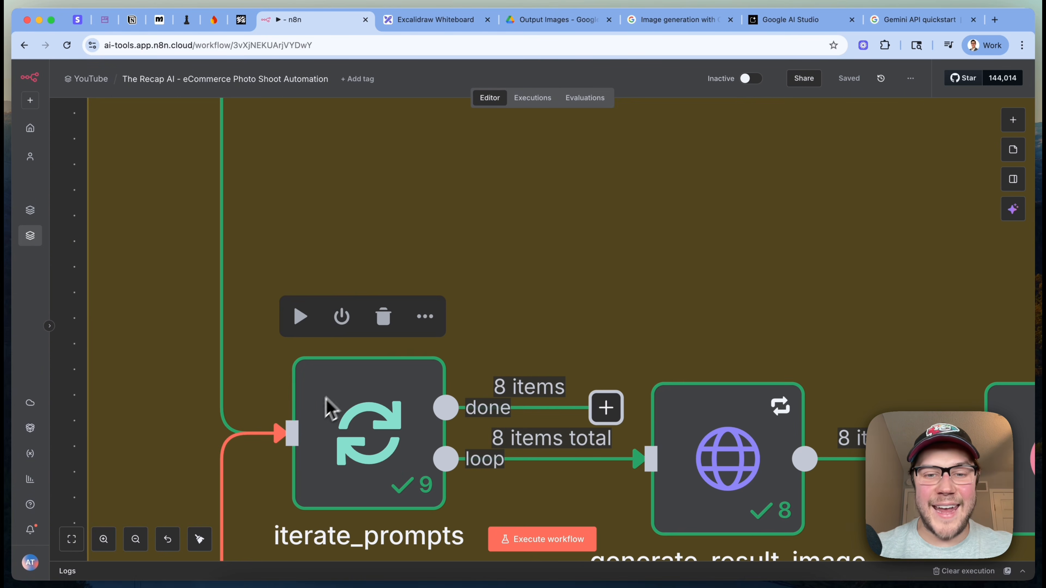
pyautogui.scroll(-8, 360, 433)
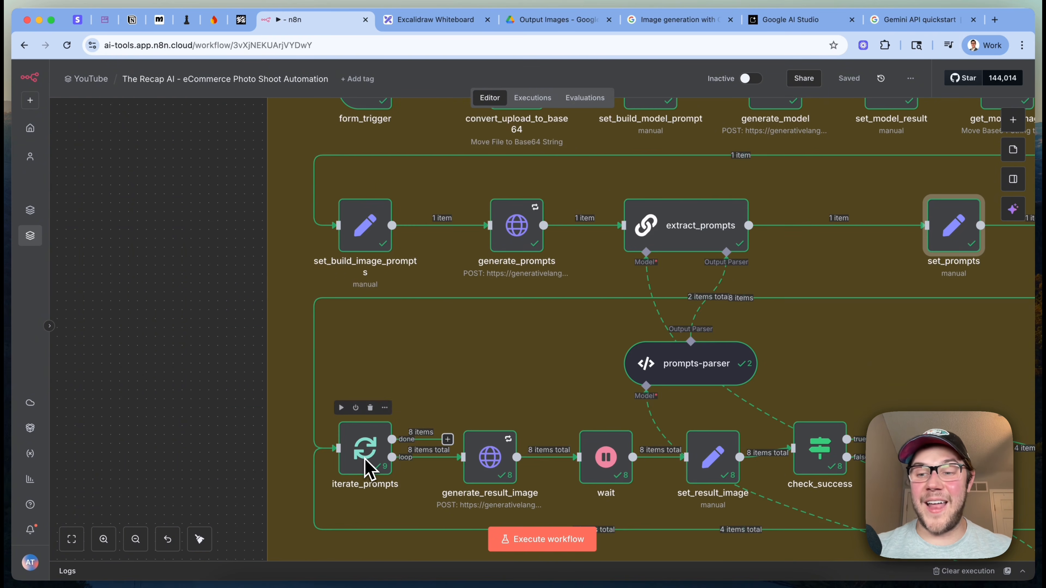
pyautogui.scroll(-8, 466, 427)
pyautogui.hscroll(3, 490, 415)
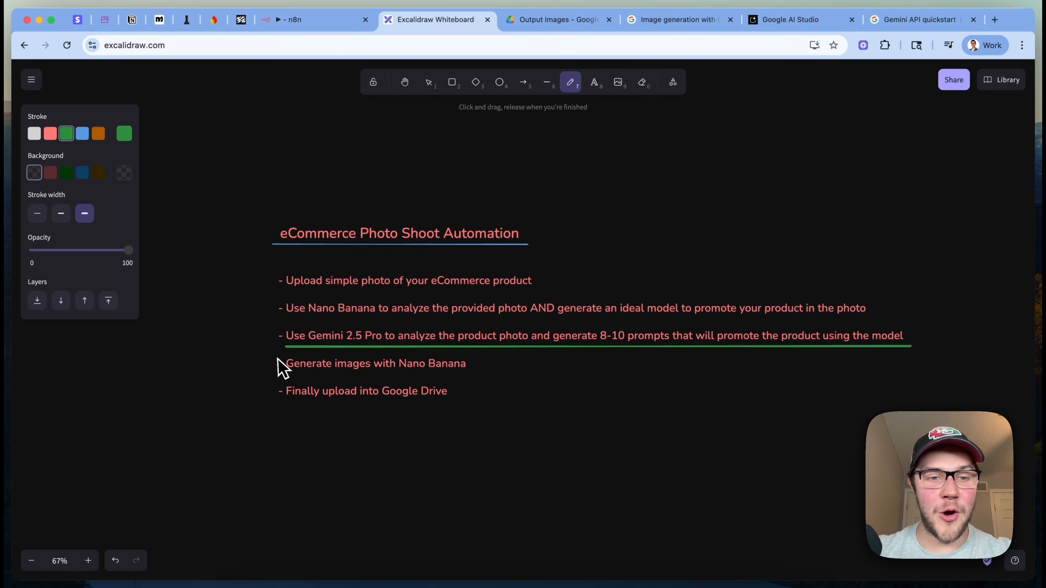
pyautogui.moveTo(273, 359); pyautogui.dragTo(342, 417)
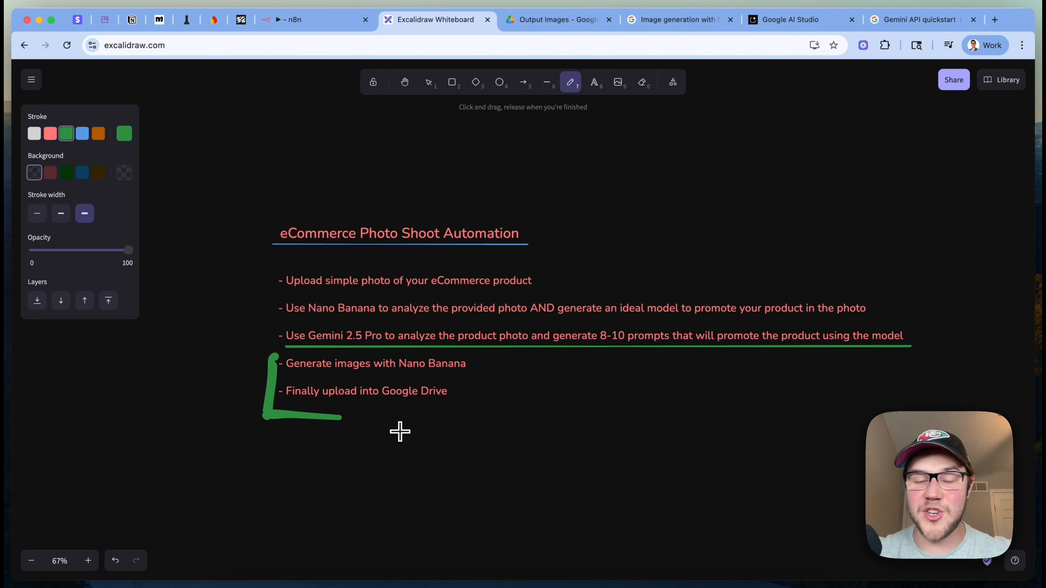
# - Switch back to the n8n workflow and search the available nodes for "loop"
pyautogui.click(314, 20)
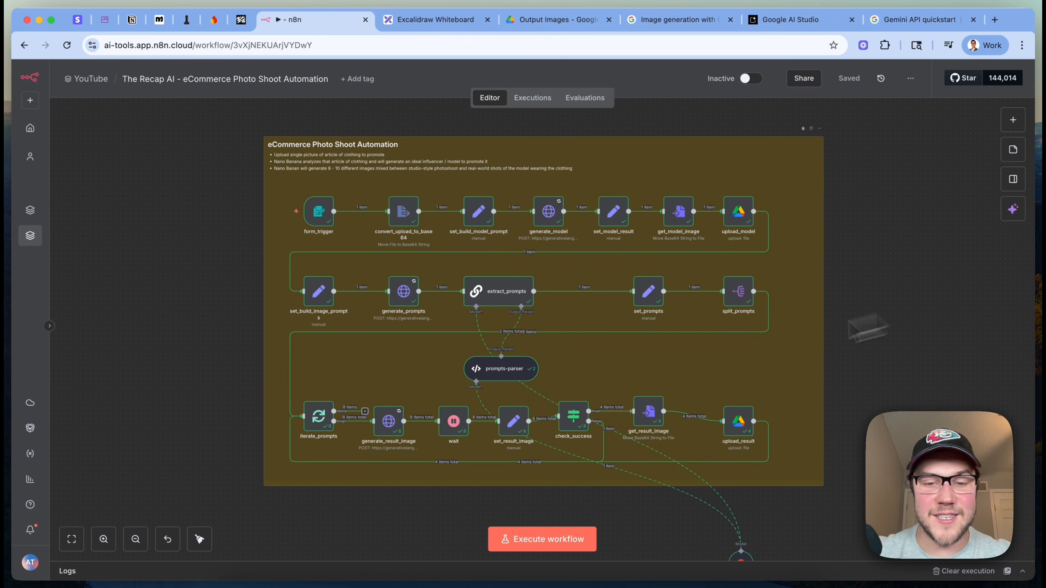
pyautogui.scroll(3, 474, 412)
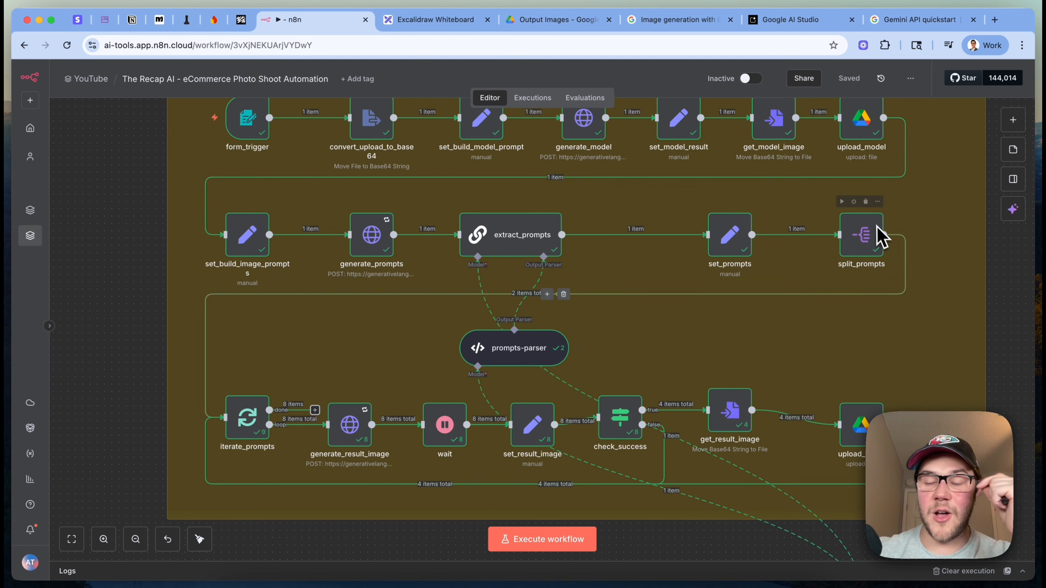
pyautogui.scroll(-2, 246, 427)
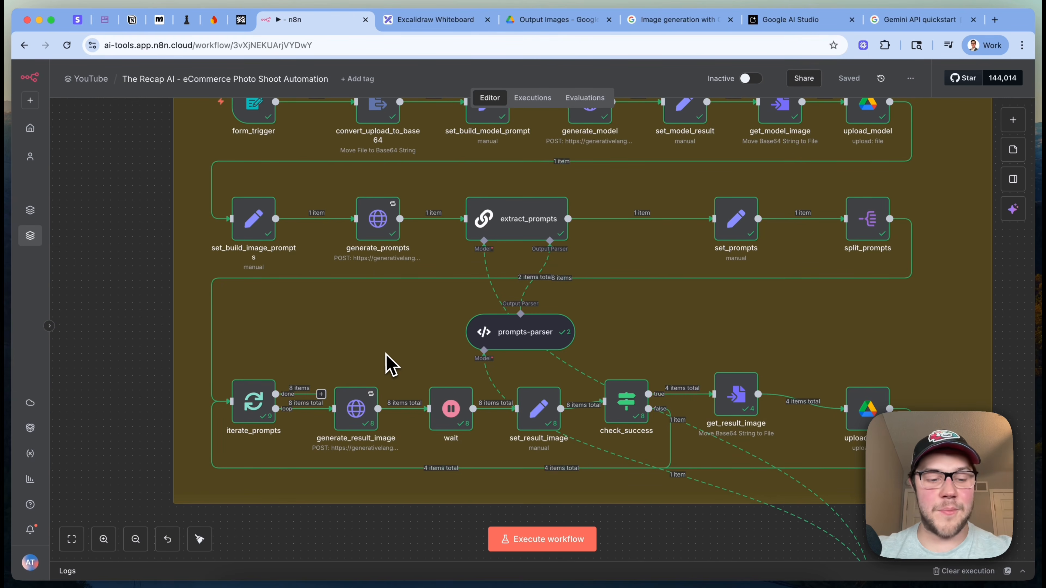
pyautogui.press('Tab')
pyautogui.write('loop')
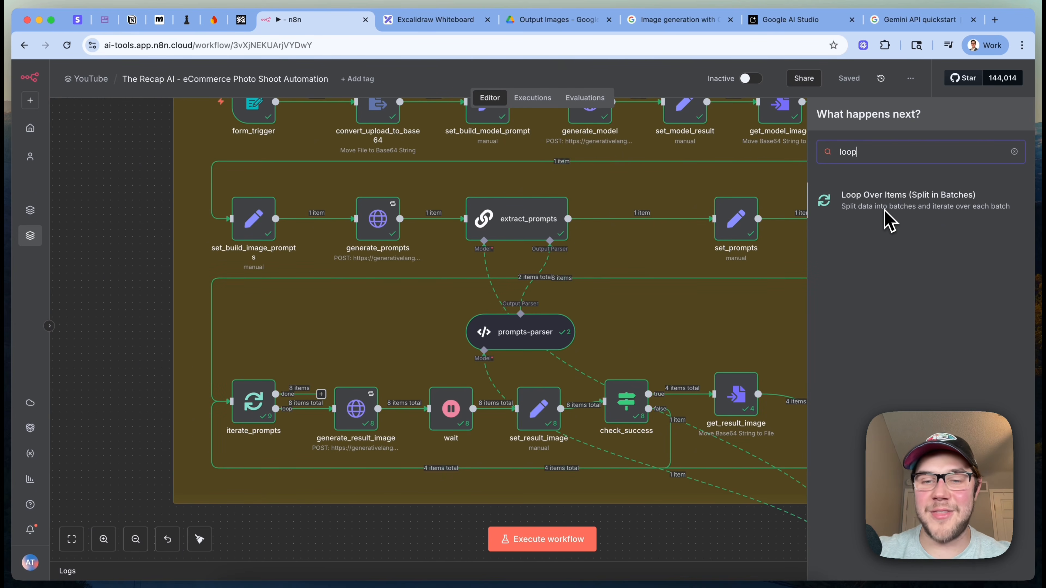
# - Dismiss the node search, open iterate_prompts to view its batch size and branch output, and return to the canvas
pyautogui.click(252, 402)
pyautogui.doubleClick(251, 402)
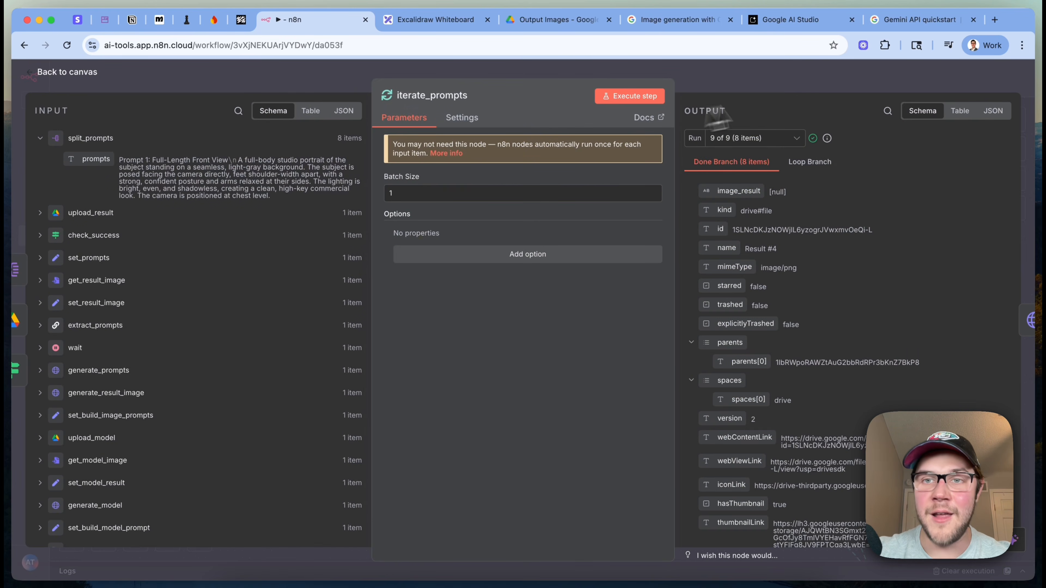
pyautogui.press('Escape')
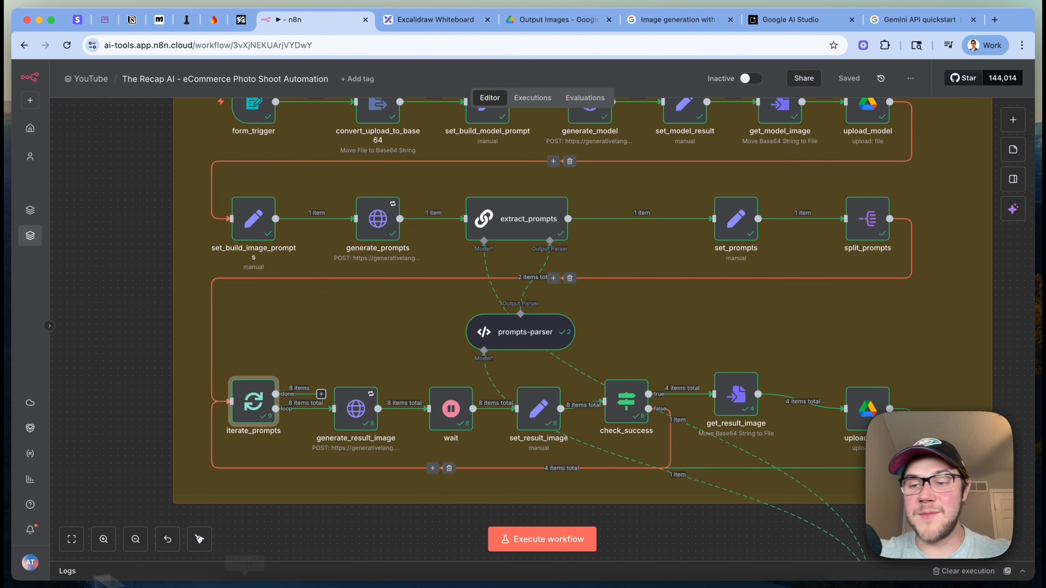
# - Open the generate_result_image node, view its JSON request body in the expression editor, and return to the canvas
pyautogui.scroll(-2, 684, 402)
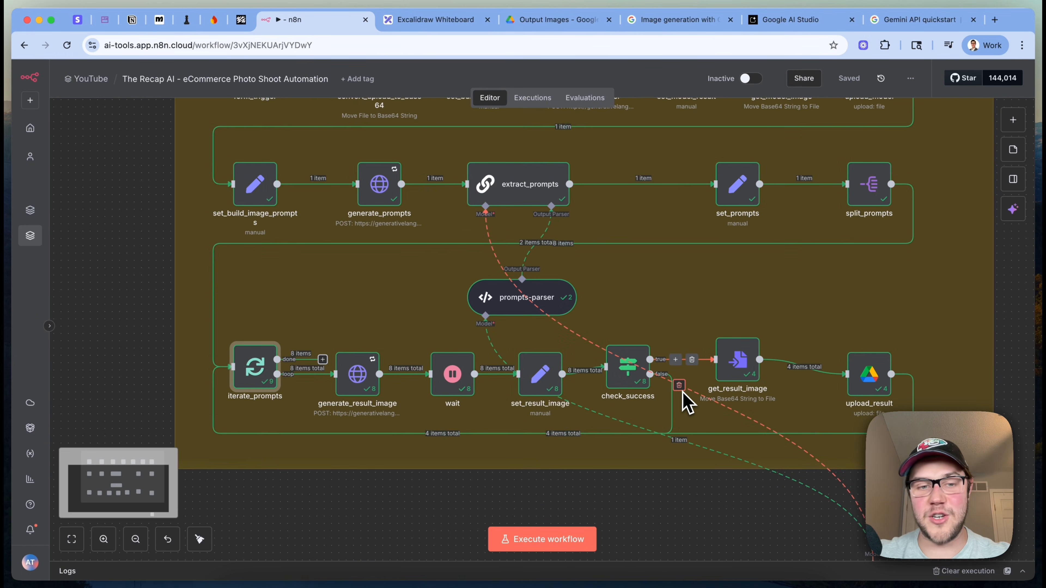
pyautogui.scroll(3, 684, 402)
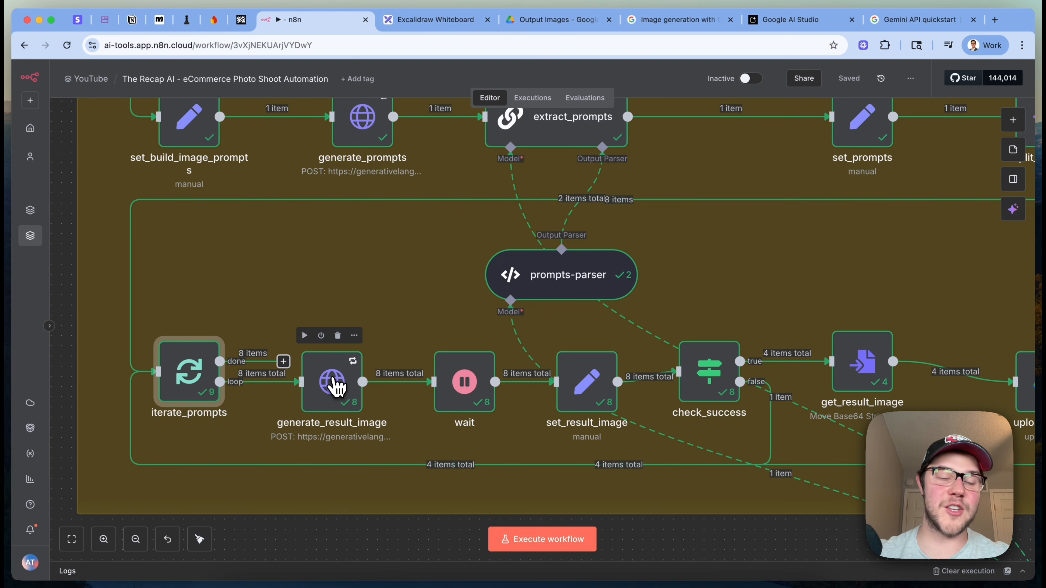
pyautogui.click(336, 385)
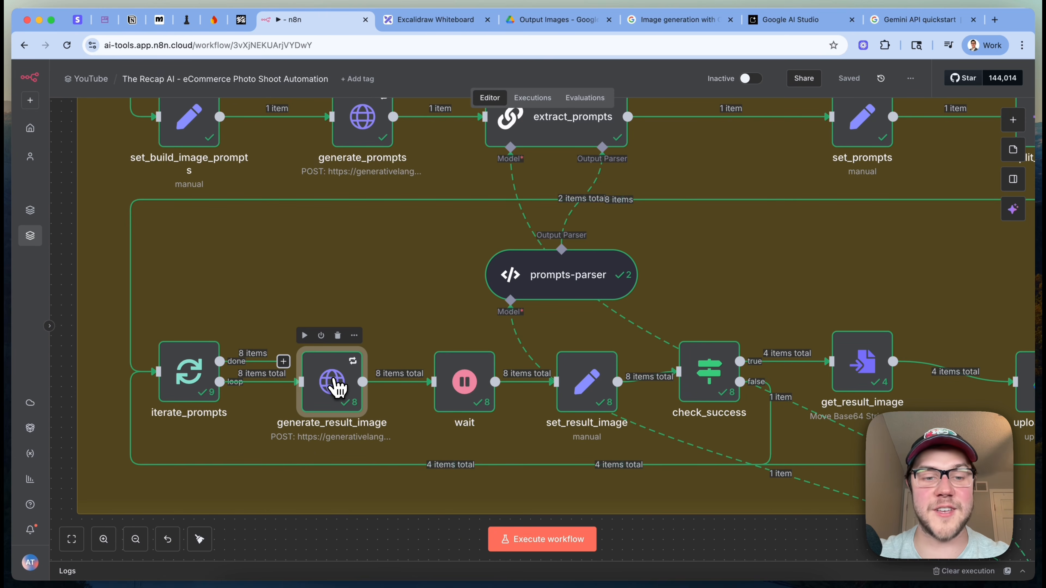
pyautogui.doubleClick(336, 385)
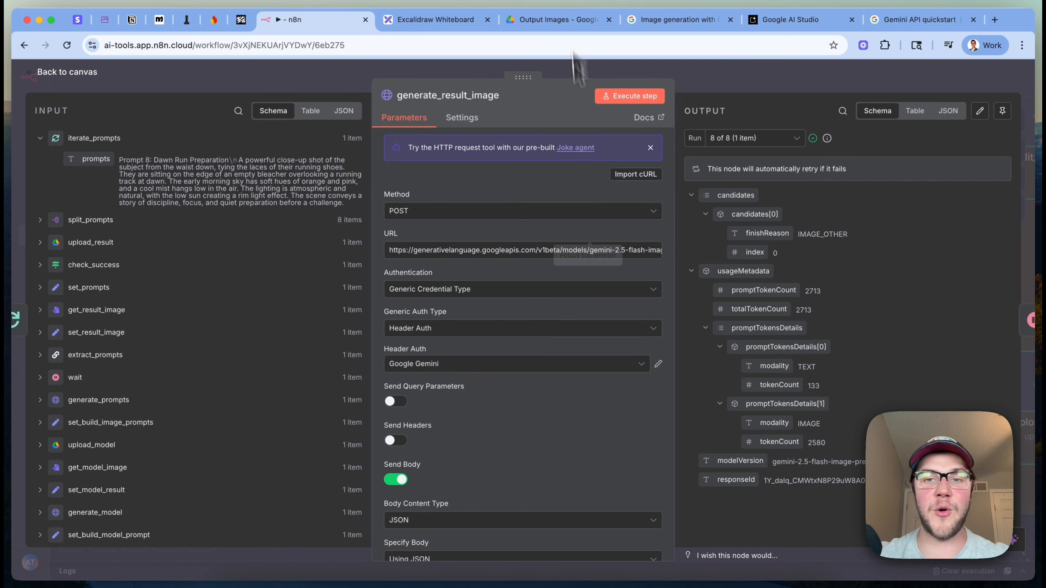
pyautogui.scroll(-5, 635, 275)
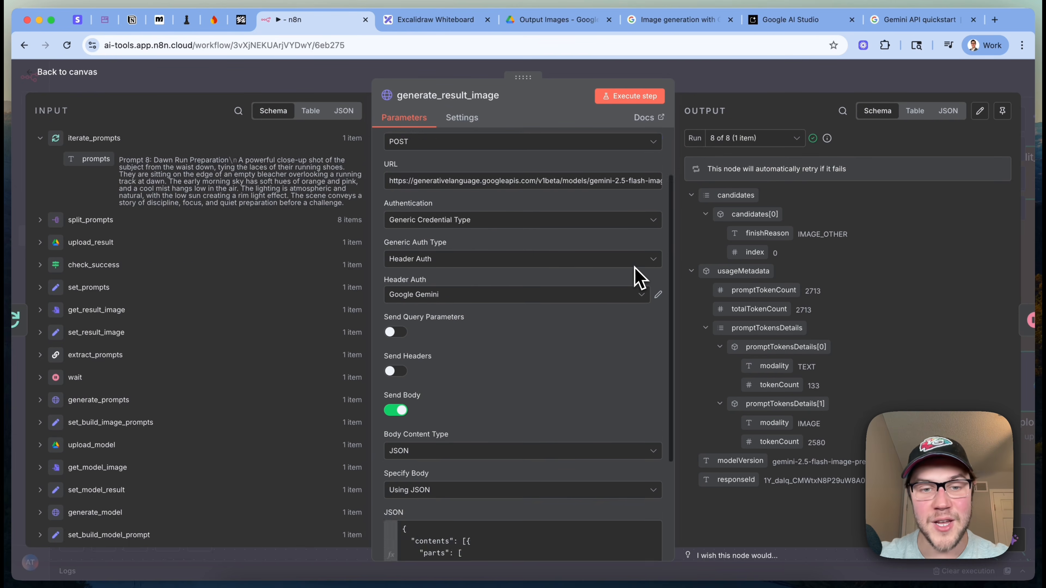
pyautogui.click(486, 393)
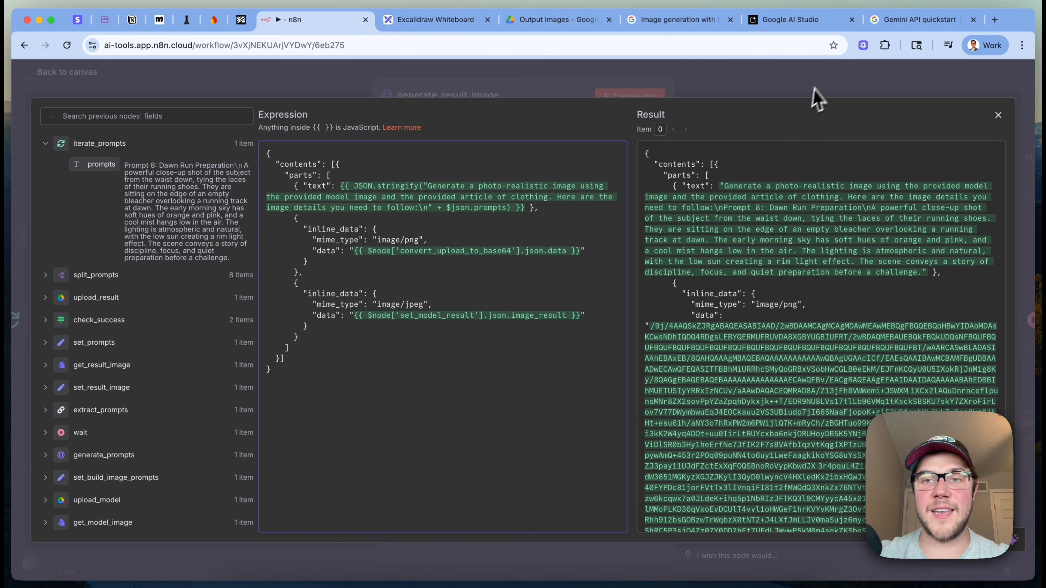
pyautogui.click(827, 89)
pyautogui.scroll(5, 659, 251)
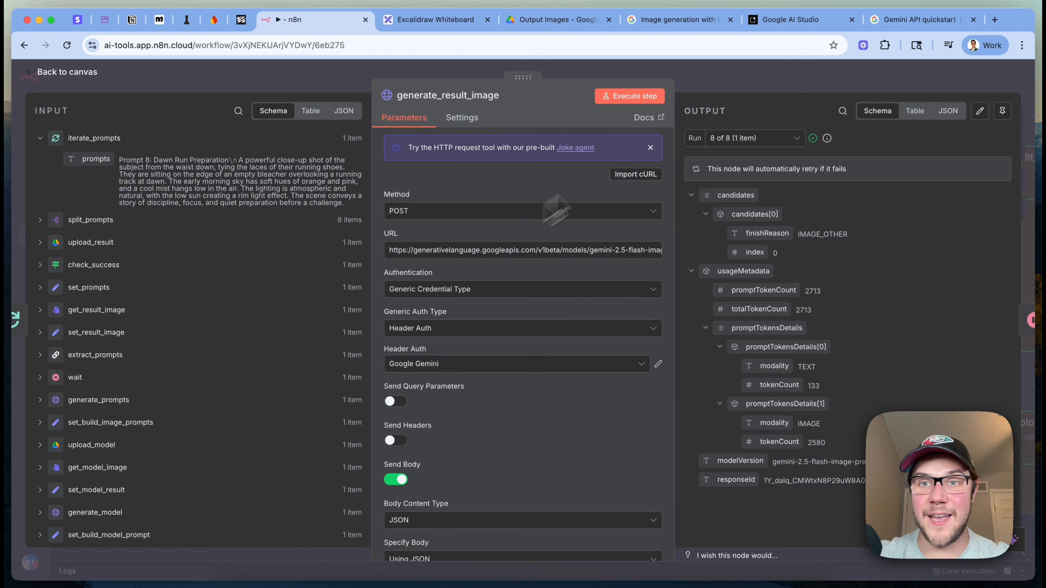
pyautogui.click(725, 88)
pyautogui.press('1')
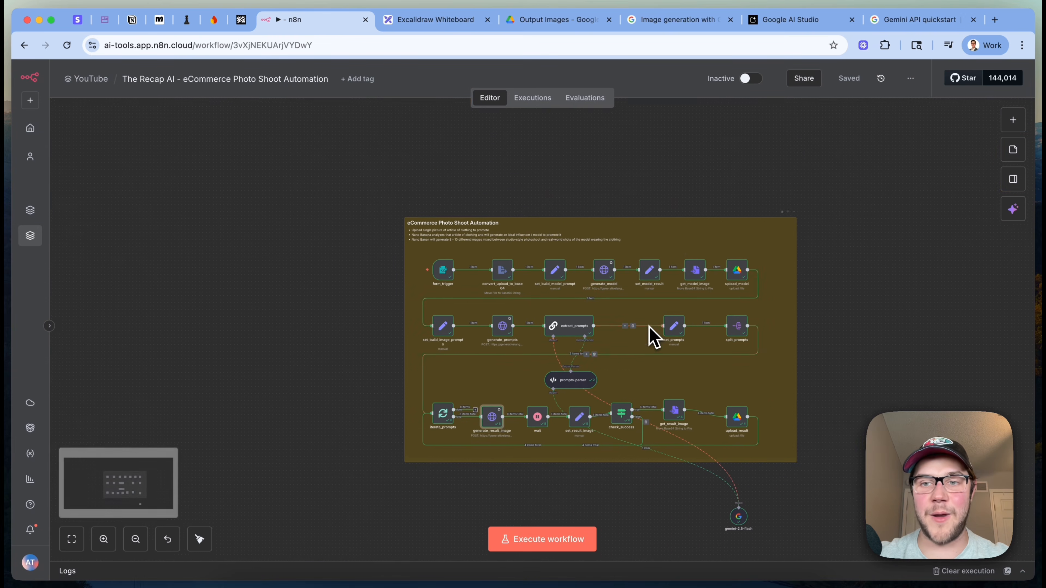
# - Reopen generate_result_image, expand its JSON body, and highlight the photo-realistic image instruction in the text part
pyautogui.scroll(5, 649, 334)
pyautogui.scroll(-5, 494, 255)
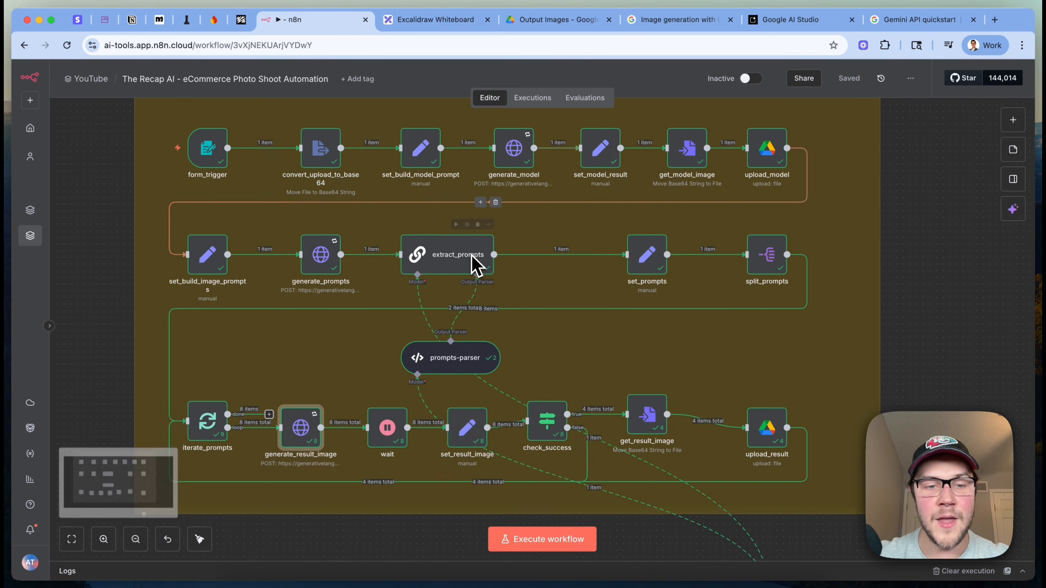
pyautogui.doubleClick(304, 432)
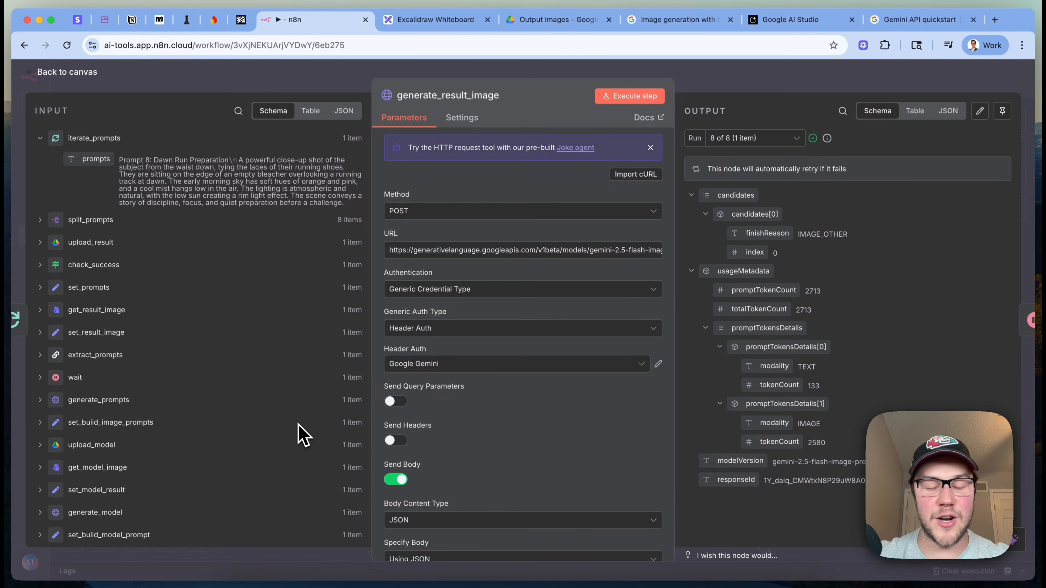
pyautogui.scroll(-5, 579, 320)
pyautogui.click(655, 438)
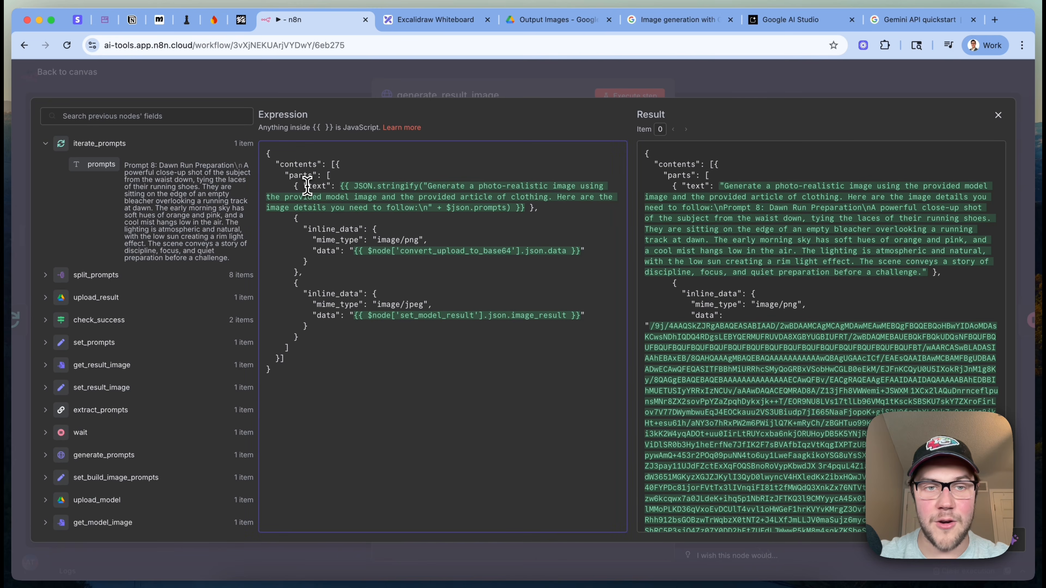
pyautogui.moveTo(308, 186); pyautogui.dragTo(552, 203)
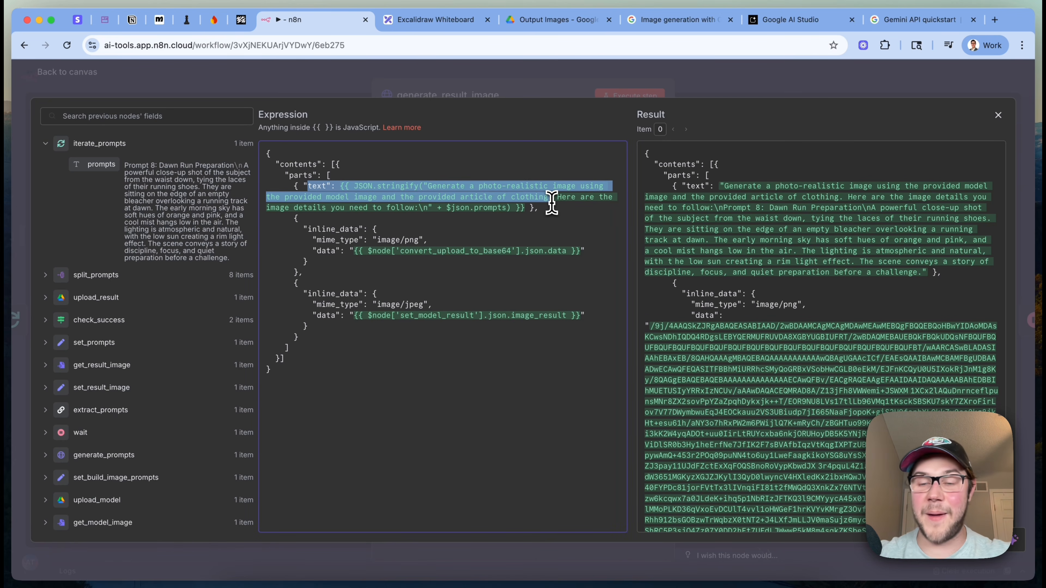
pyautogui.click(551, 202)
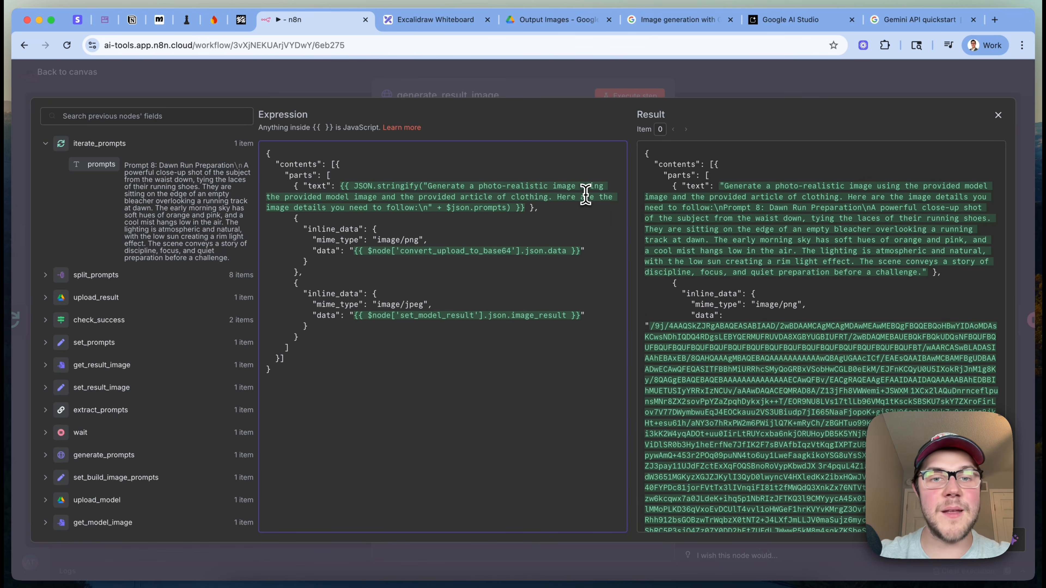
pyautogui.moveTo(429, 184); pyautogui.dragTo(403, 209)
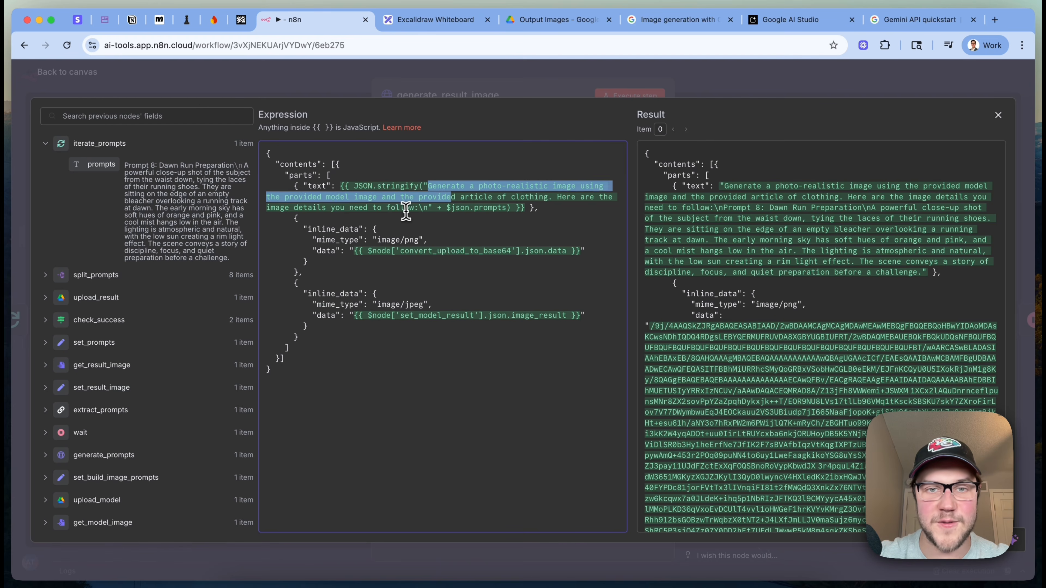
pyautogui.click(498, 242)
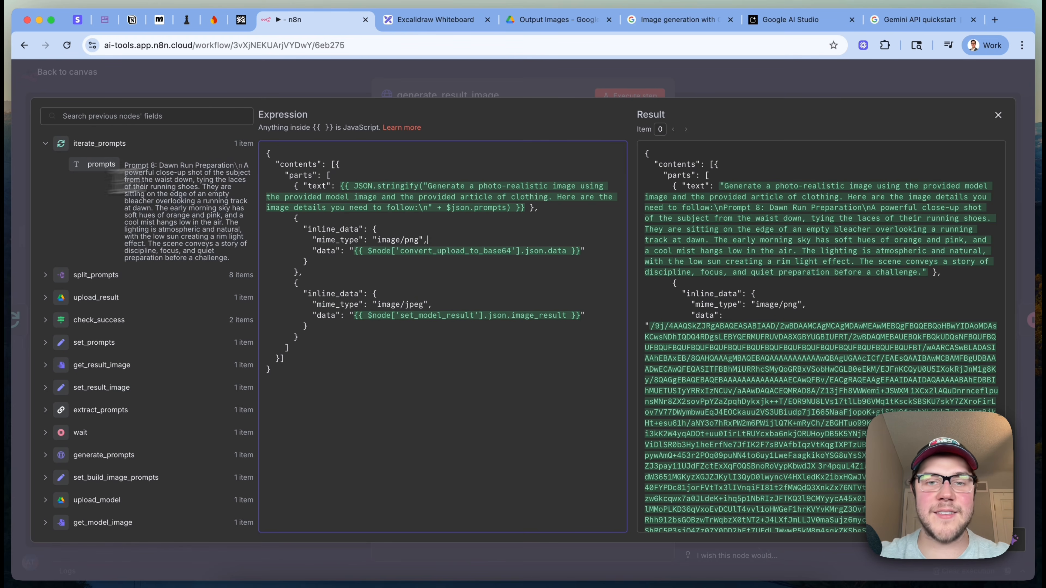
# - Highlight the $json.prompts reference at the end of the text prompt expression
pyautogui.doubleClick(456, 207)
pyautogui.doubleClick(550, 210)
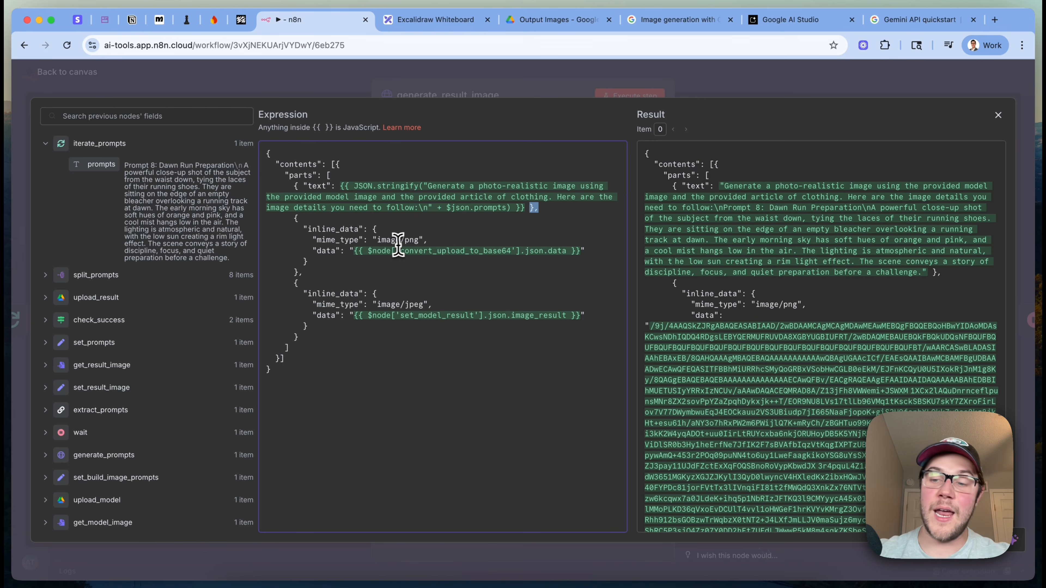
pyautogui.click(447, 208)
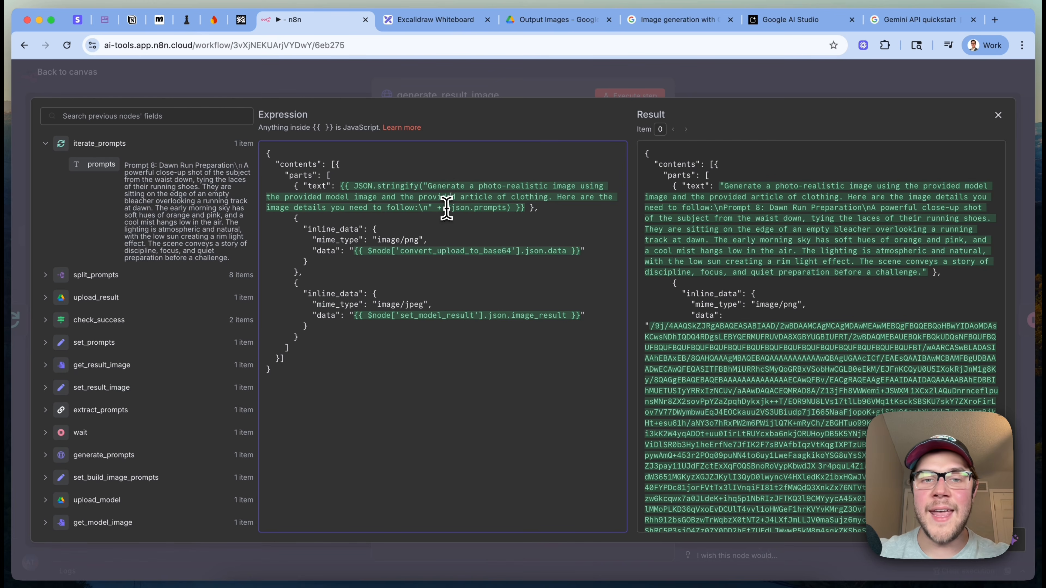
pyautogui.moveTo(447, 208); pyautogui.dragTo(507, 206)
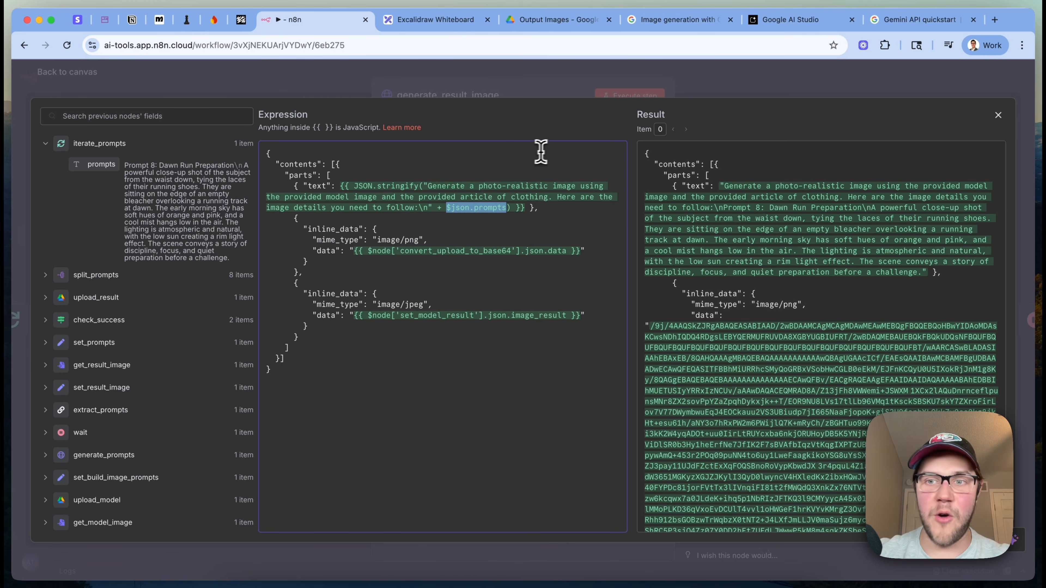
pyautogui.click(483, 214)
pyautogui.moveTo(447, 208); pyautogui.dragTo(505, 209)
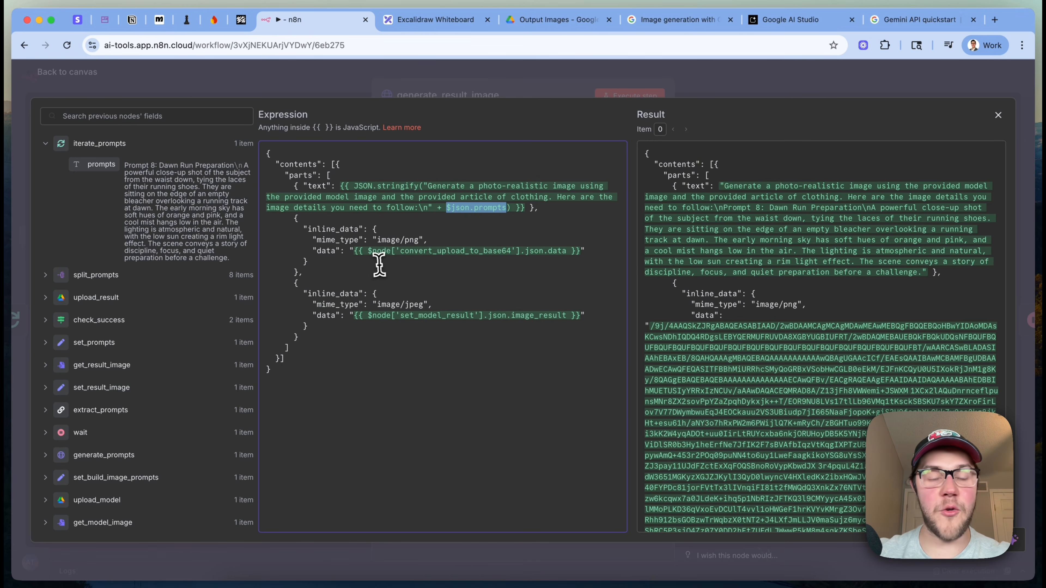
# - Highlight both inline_data blocks together, followed by the convert_upload_to_base64 block and the set_model_result block individually
pyautogui.click(320, 242)
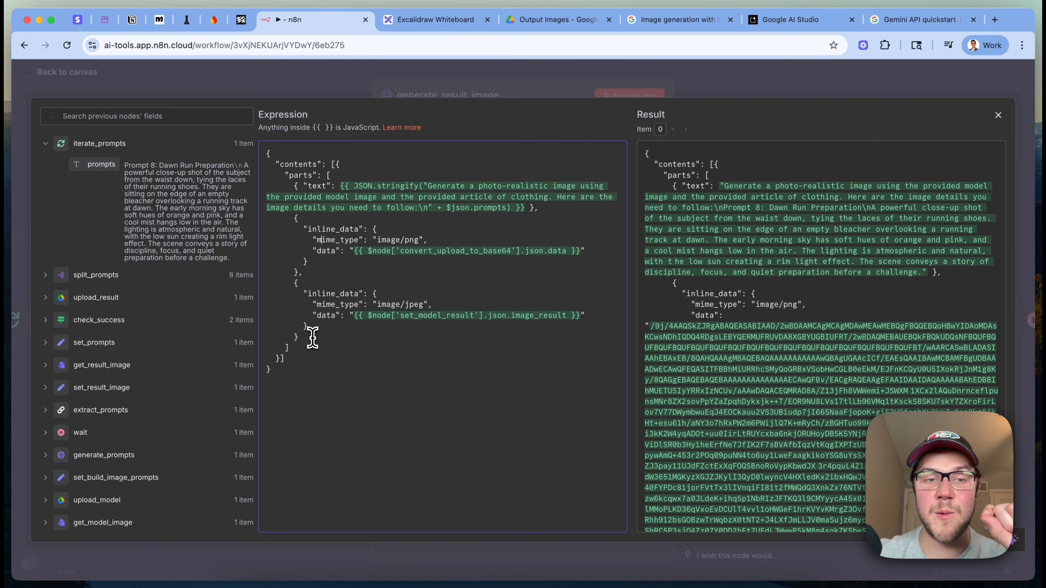
pyautogui.moveTo(310, 334); pyautogui.dragTo(252, 229)
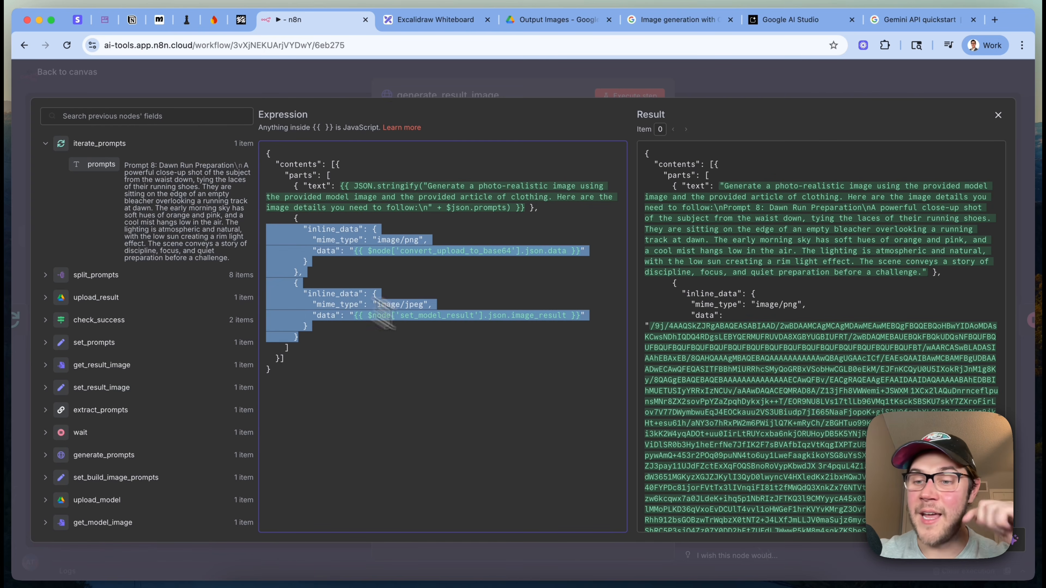
pyautogui.click(491, 382)
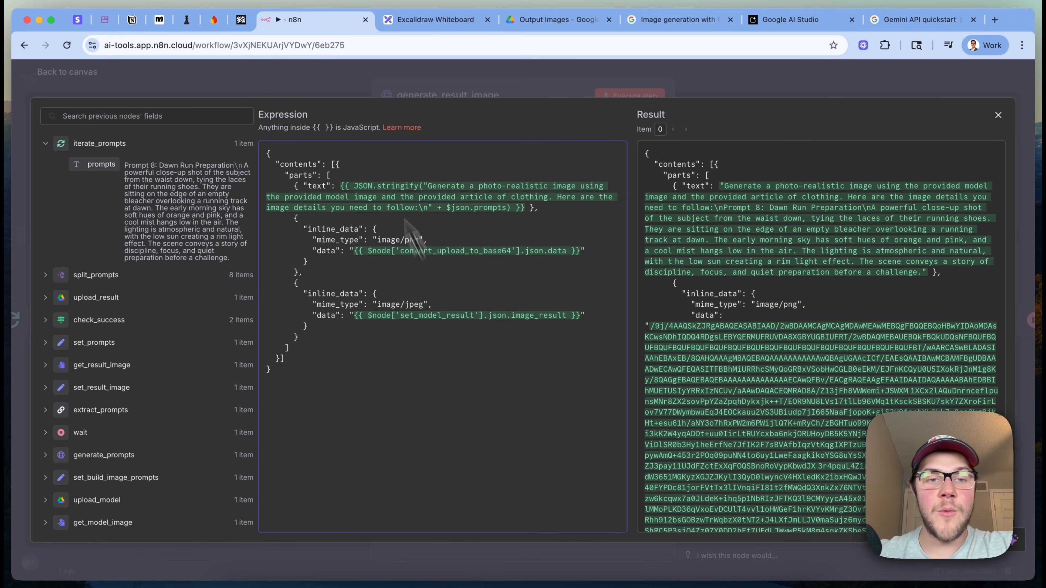
pyautogui.moveTo(313, 269); pyautogui.dragTo(252, 230)
pyautogui.click(482, 290)
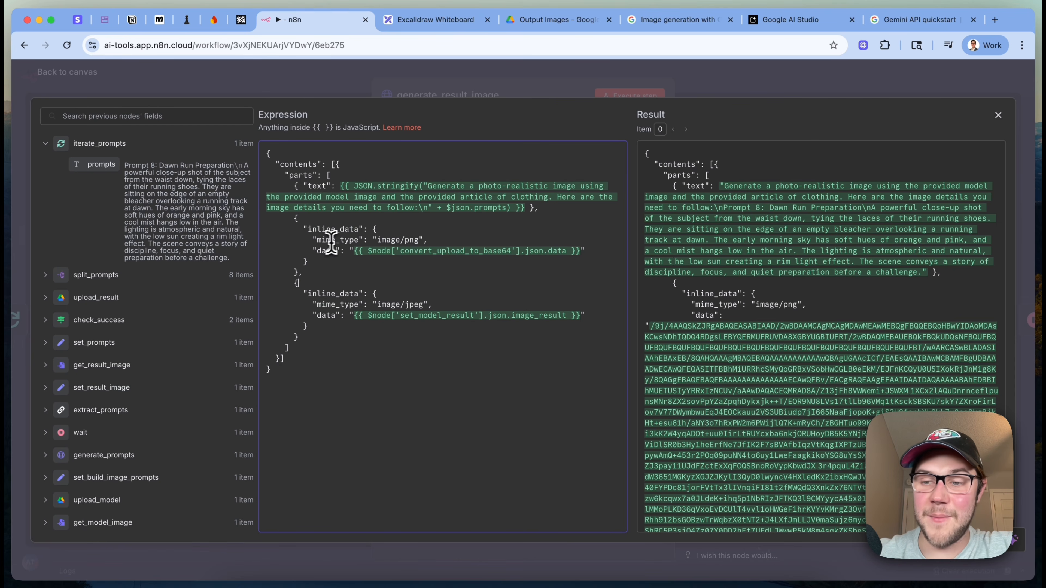
pyautogui.click(439, 254)
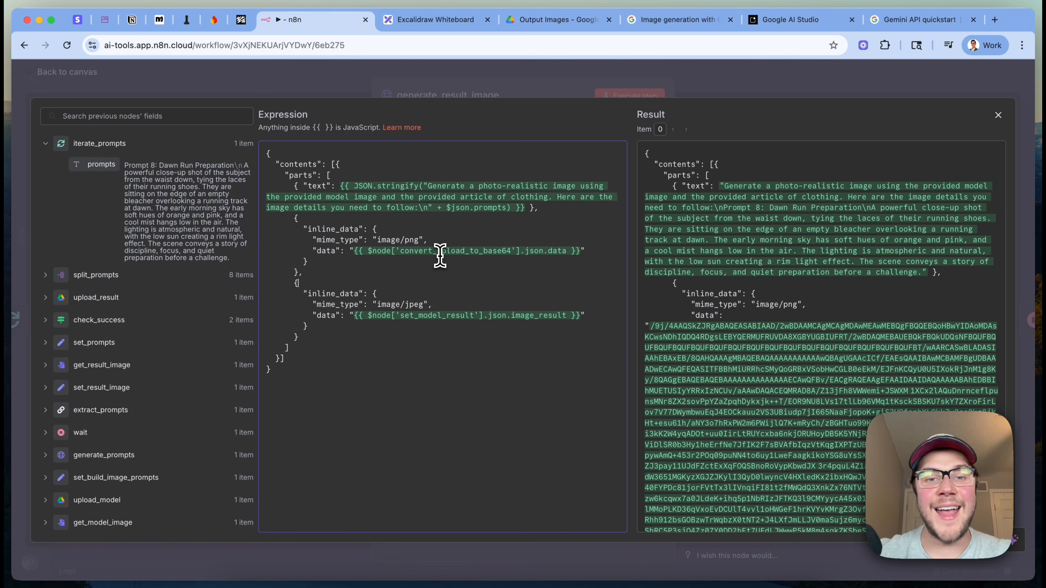
pyautogui.moveTo(322, 335); pyautogui.dragTo(243, 276)
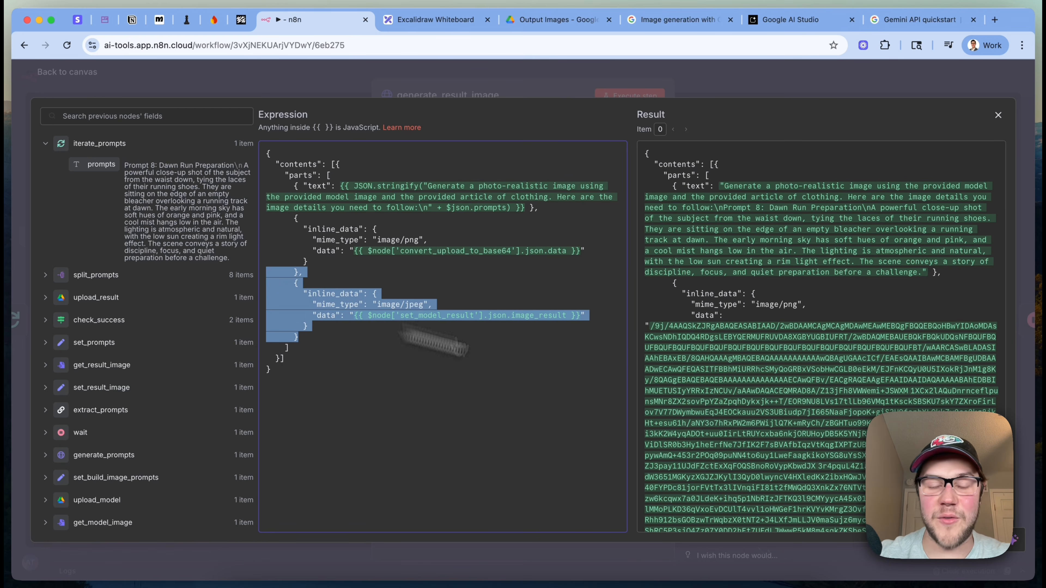
pyautogui.click(510, 352)
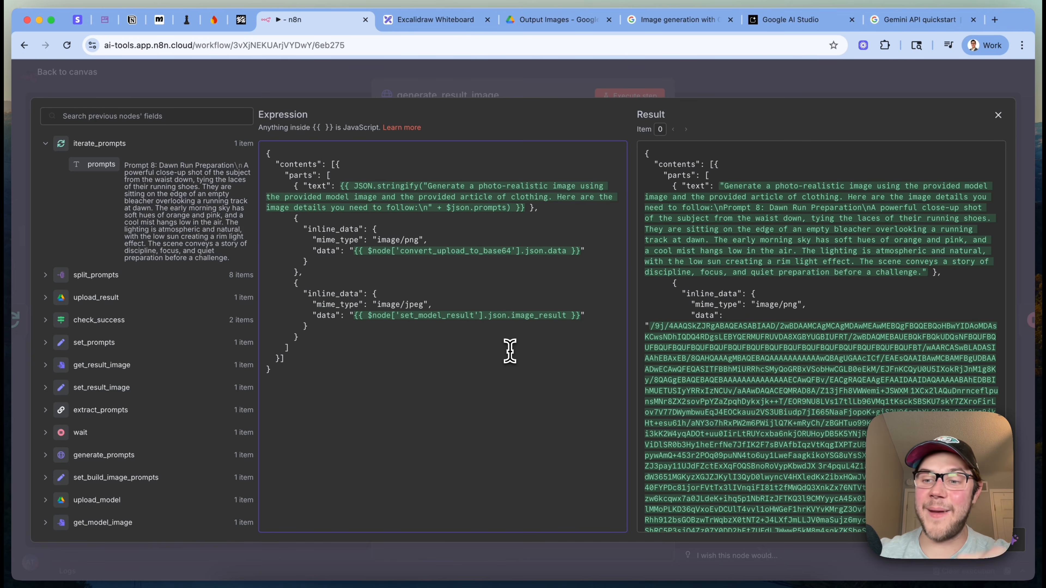
# - Switch to the Output Images folder in Google Drive, look through the generated result images, and return to the n8n workflow
pyautogui.click(552, 19)
pyautogui.scroll(-5, 573, 412)
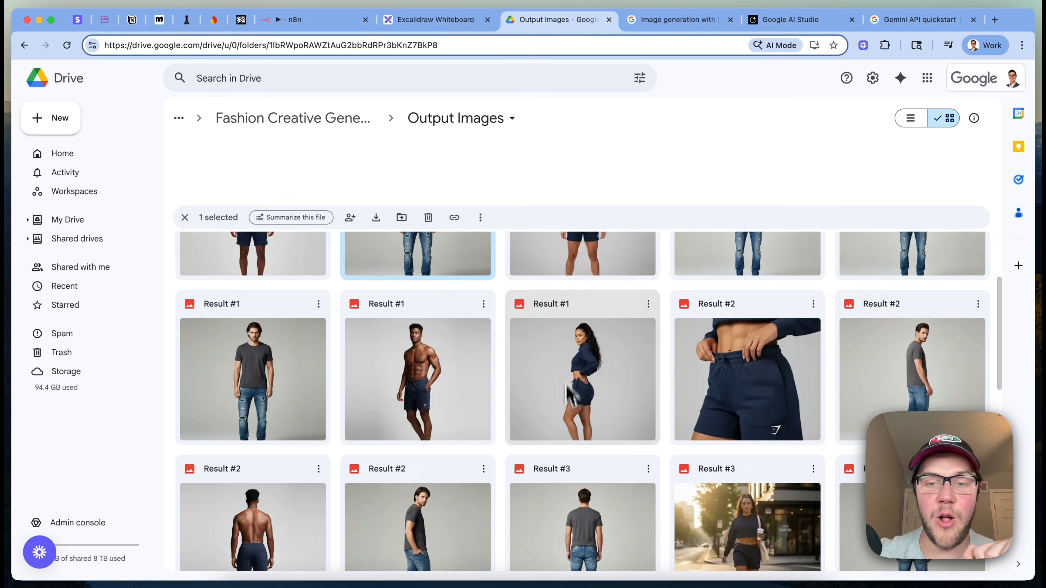
pyautogui.scroll(-5, 567, 409)
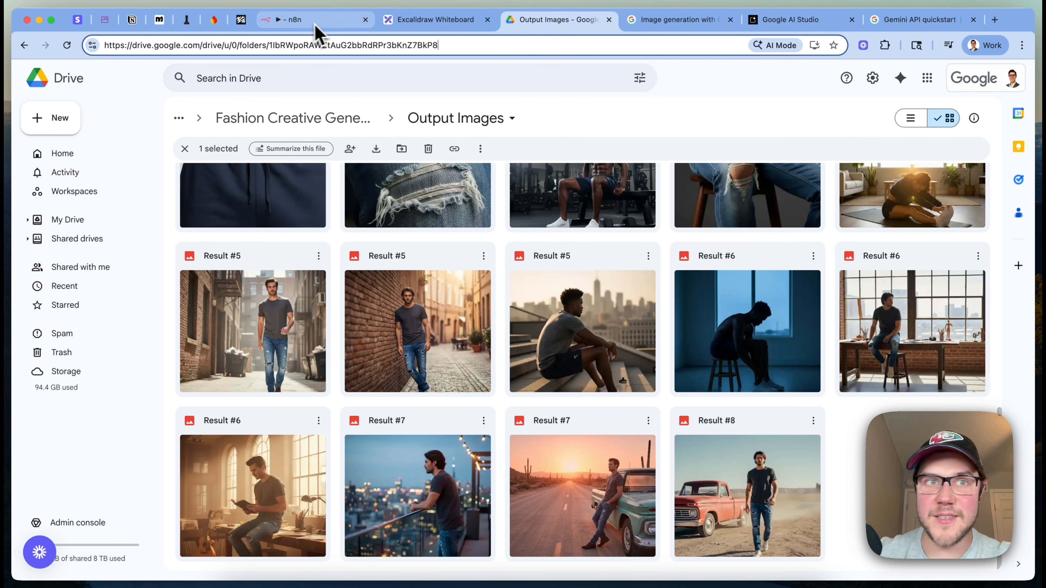
pyautogui.click(304, 22)
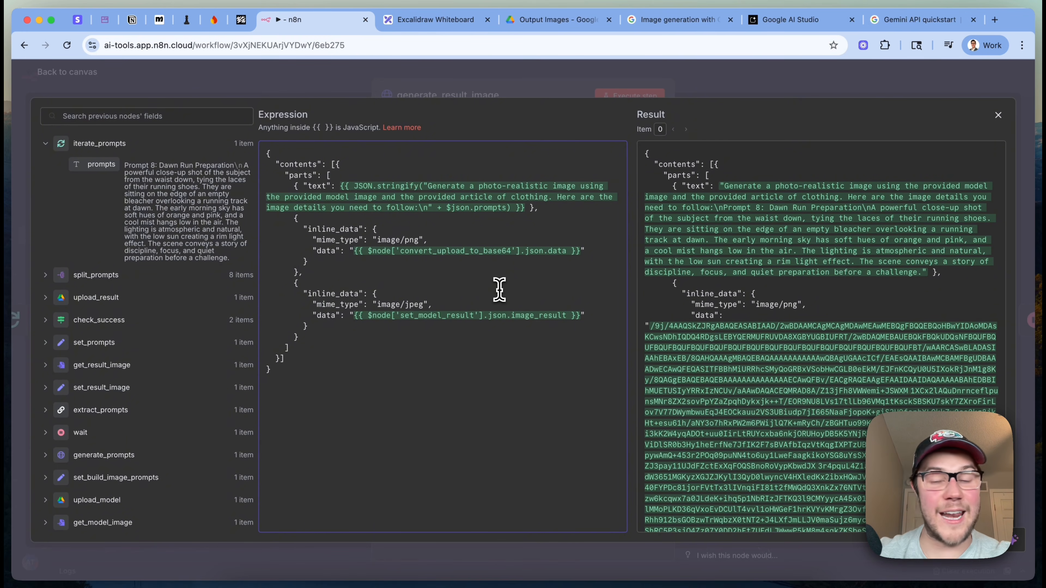
# - Highlight the image data references again, singling out the set_model_result inline_data block, and return to the canvas
pyautogui.moveTo(394, 325); pyautogui.dragTo(291, 252)
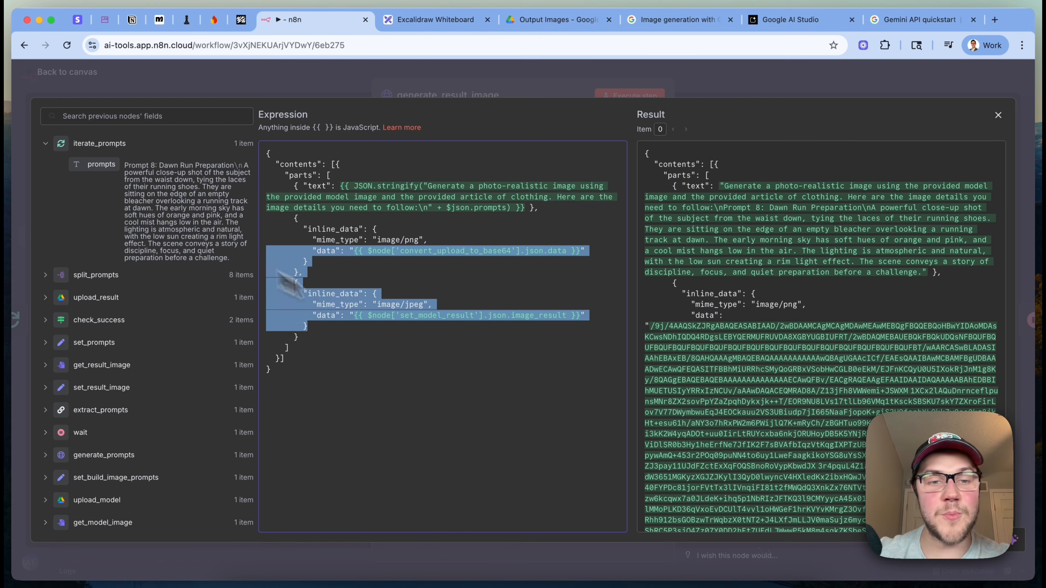
pyautogui.click(433, 339)
pyautogui.moveTo(373, 337); pyautogui.dragTo(250, 273)
pyautogui.click(424, 357)
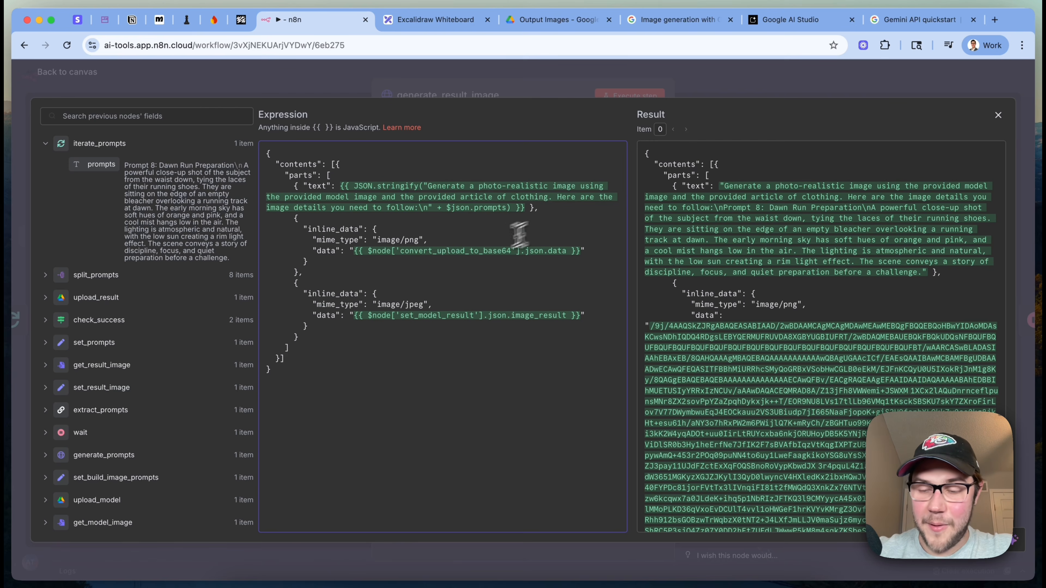
pyautogui.click(328, 336)
pyautogui.moveTo(328, 336); pyautogui.dragTo(257, 291)
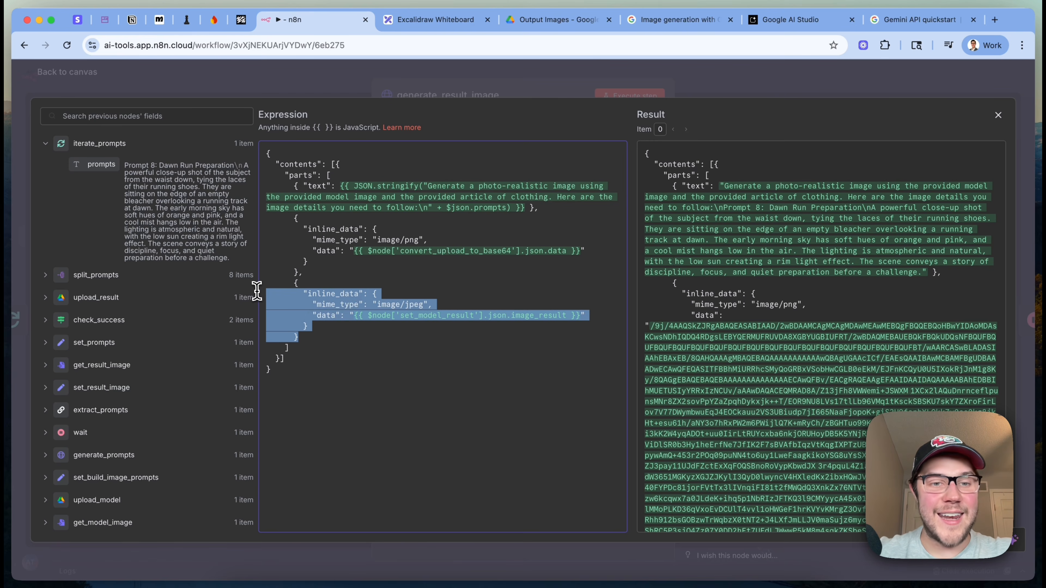
pyautogui.click(507, 316)
pyautogui.click(553, 345)
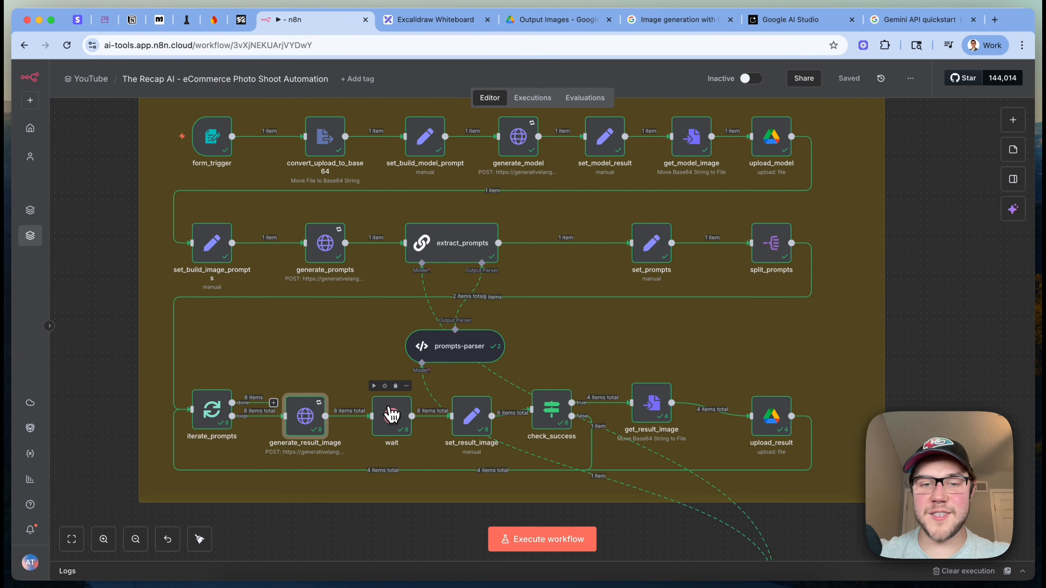
# - Open the wait node to view its resume mode, wait amount and unit, and return to the canvas
pyautogui.doubleClick(392, 415)
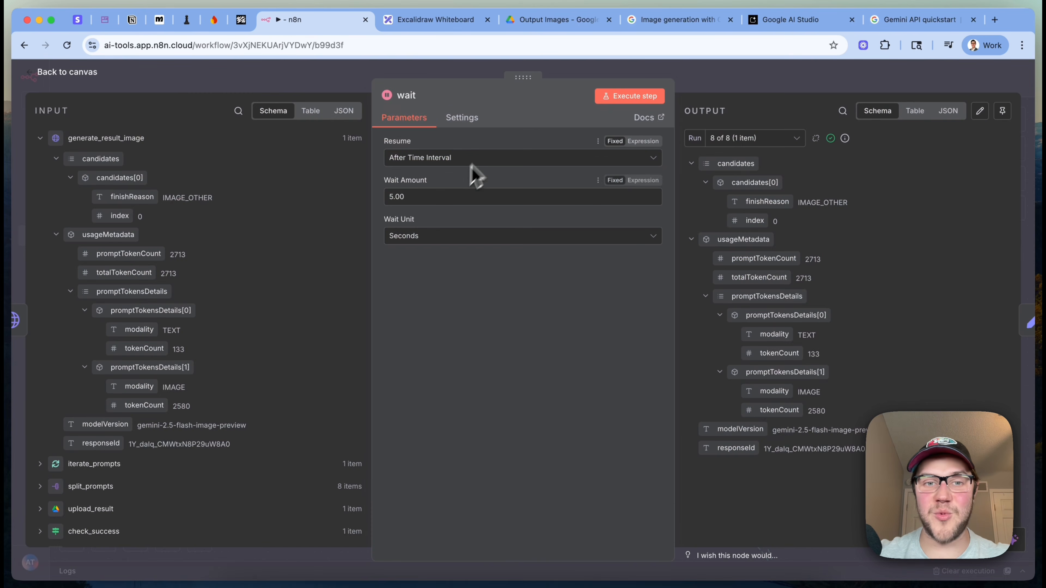
pyautogui.click(873, 82)
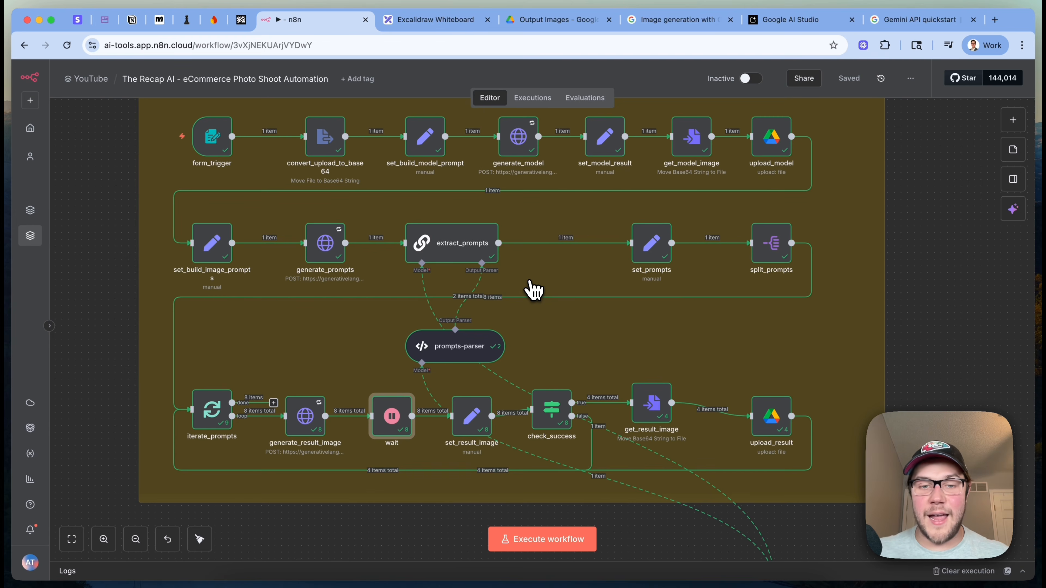
# - Compare the image_result expression in the set_result_image node with the one in set_model_result, returning to the canvas after each
pyautogui.doubleClick(470, 416)
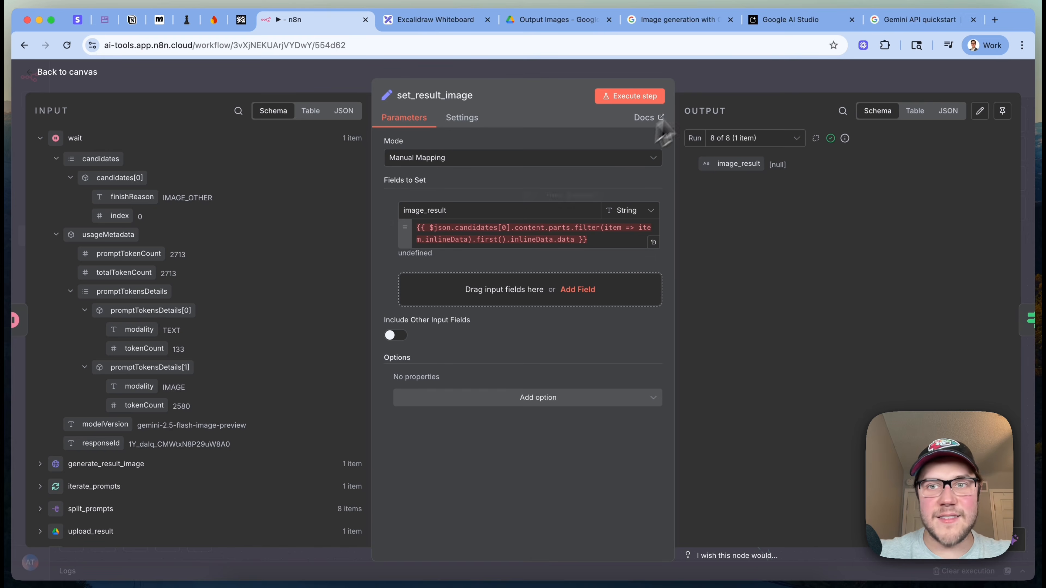
pyautogui.click(706, 88)
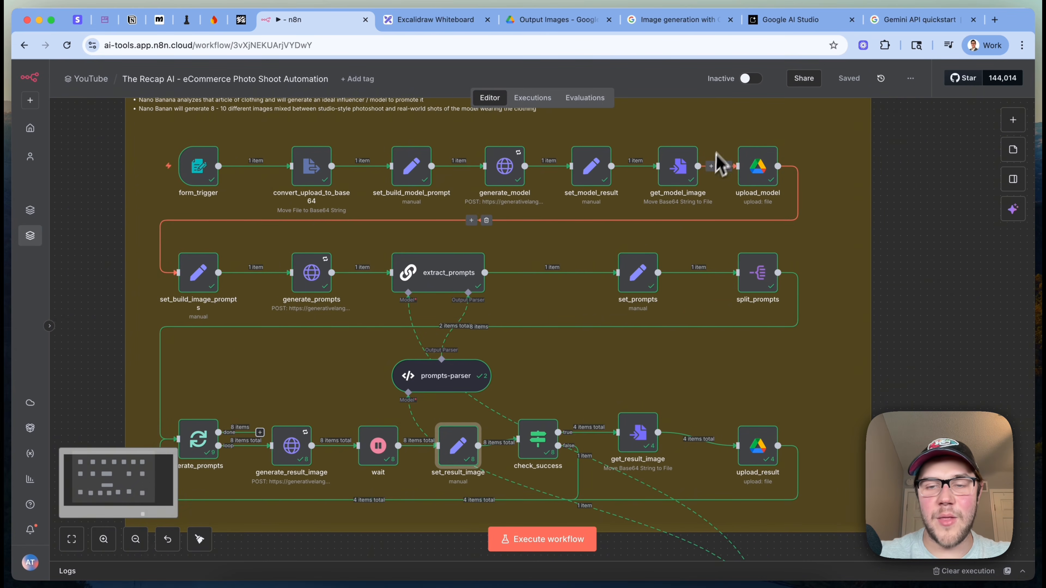
pyautogui.doubleClick(590, 168)
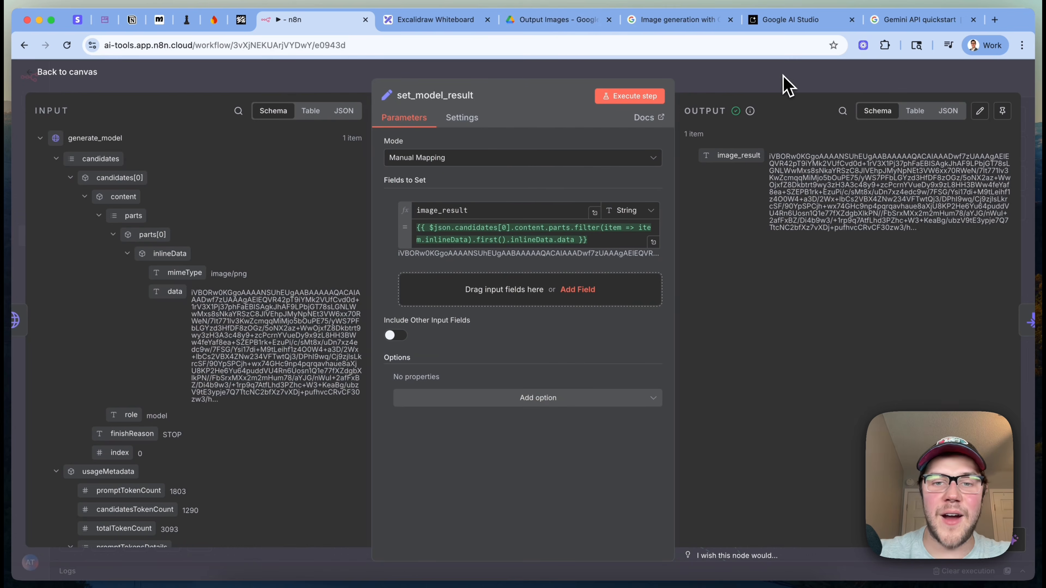
pyautogui.click(785, 86)
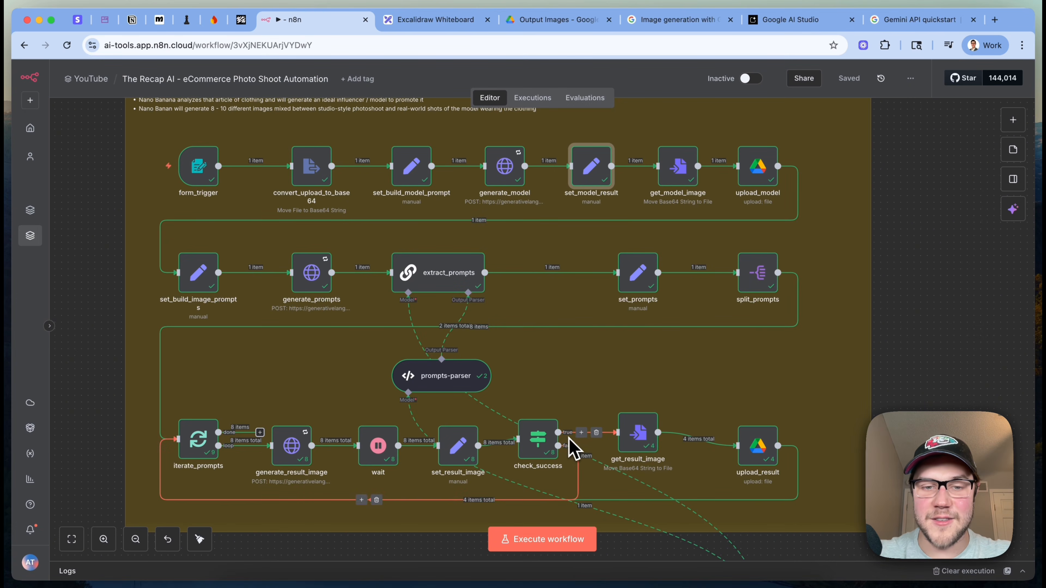
# - Reopen the set_result_image node, show the output of run 4 of 8, and highlight inlineData in the image_result expression
pyautogui.doubleClick(461, 453)
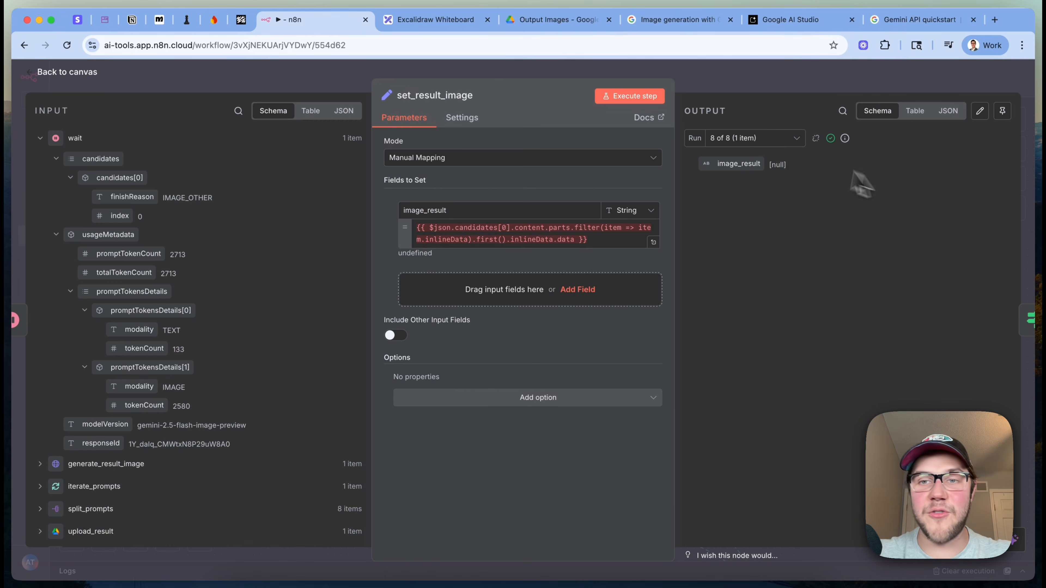
pyautogui.click(776, 139)
pyautogui.click(774, 228)
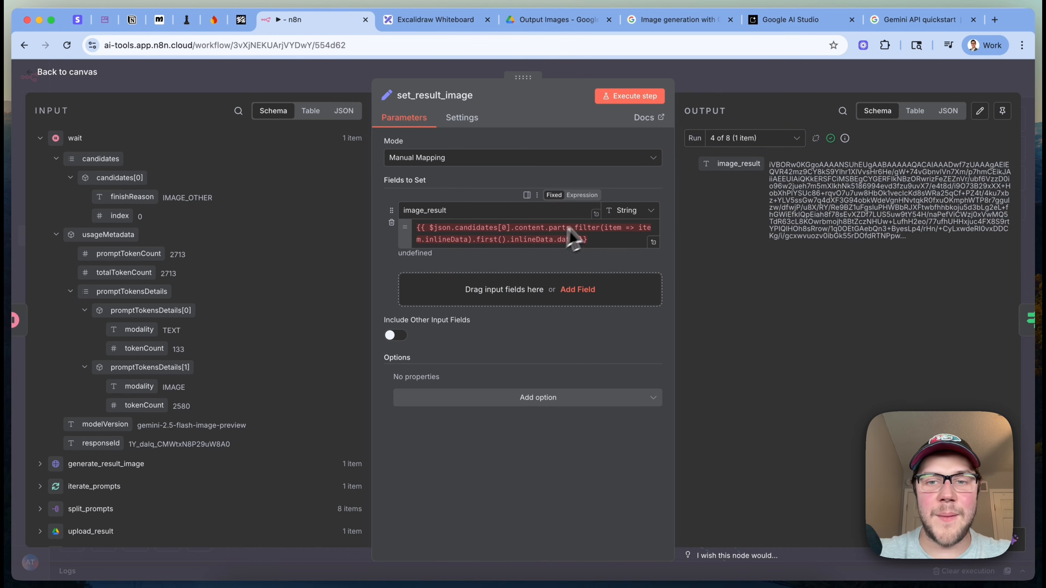
pyautogui.doubleClick(519, 240)
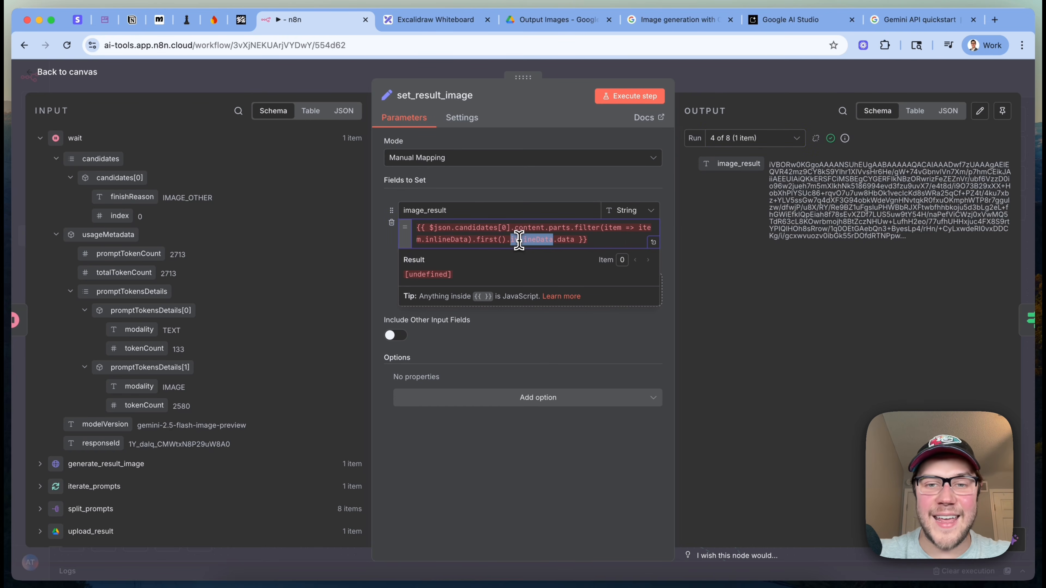
pyautogui.click(787, 280)
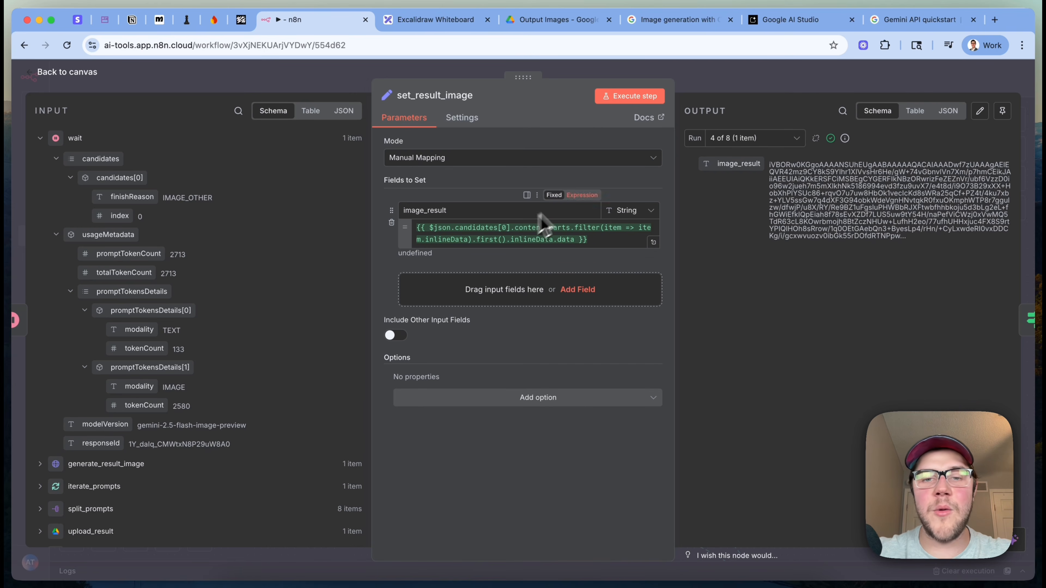
# - Preview the image_result expression's result, highlight the base64 string in the node's output, and return to the canvas
pyautogui.click(537, 243)
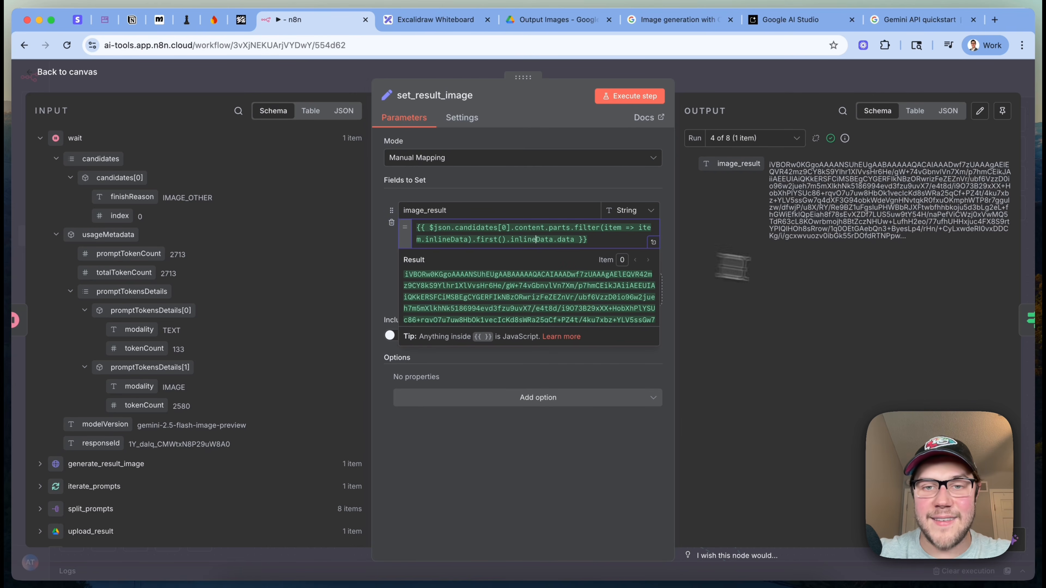
pyautogui.click(902, 301)
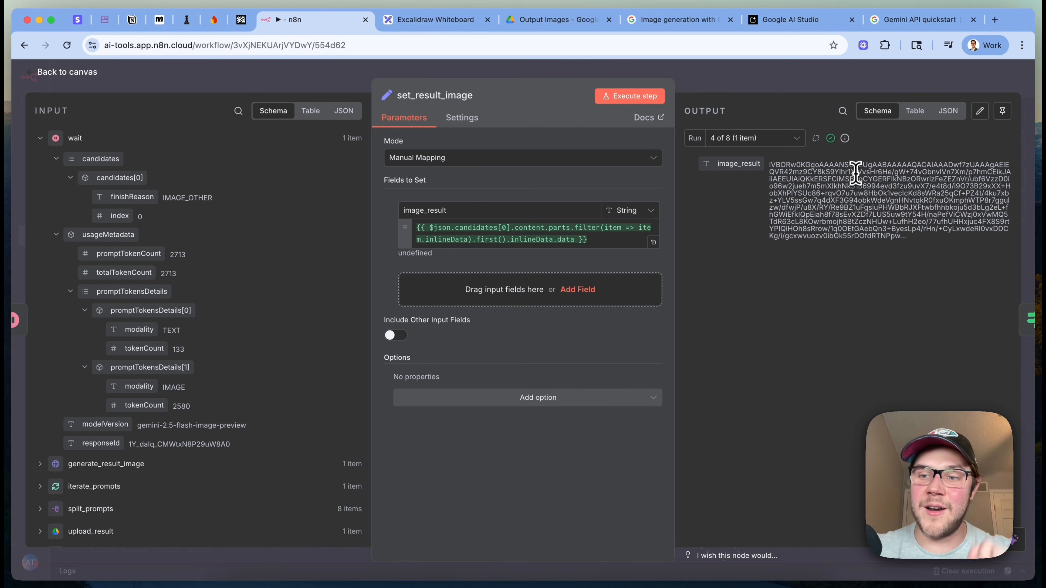
pyautogui.tripleClick(854, 178)
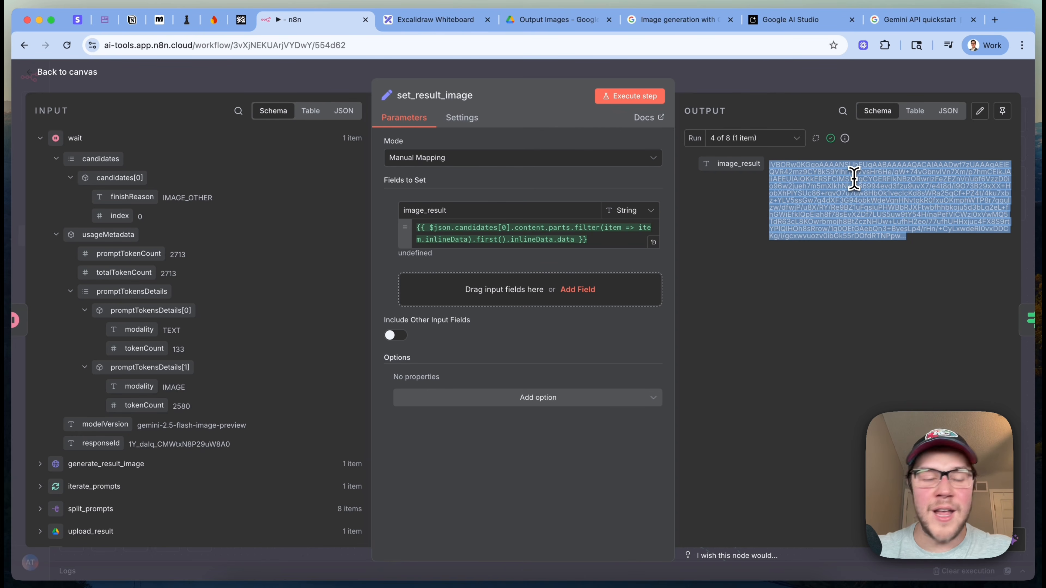
pyautogui.click(854, 178)
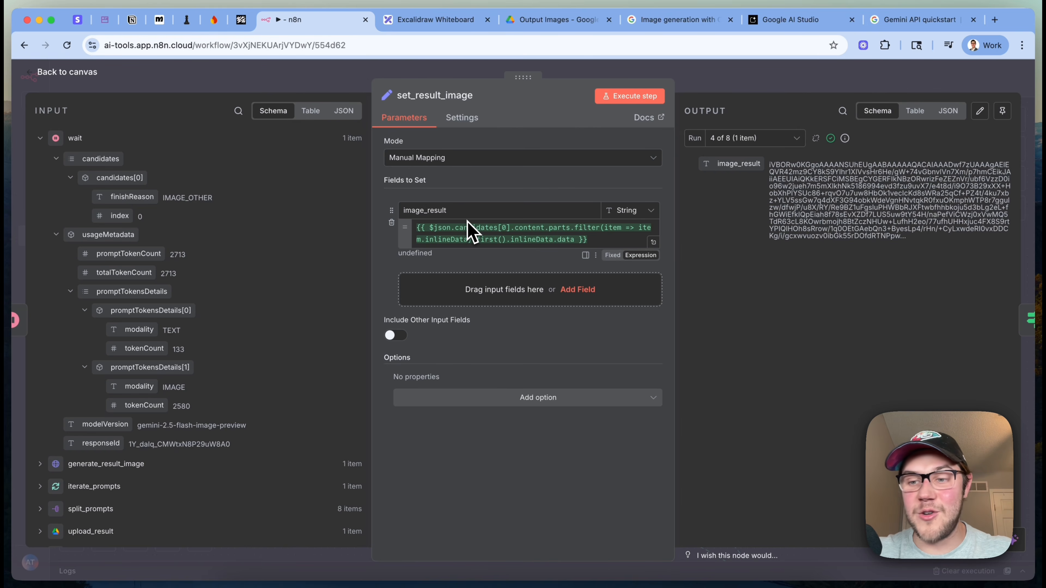
pyautogui.click(820, 88)
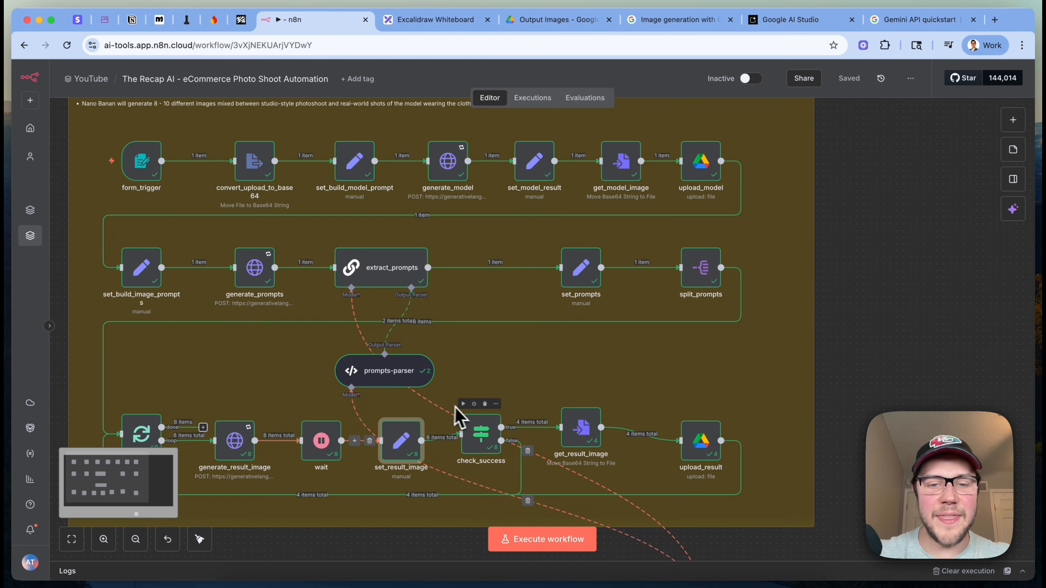
# - Review the check_success node's exists condition and the generate_result_image node's settings, returning to the canvas after each
pyautogui.doubleClick(474, 440)
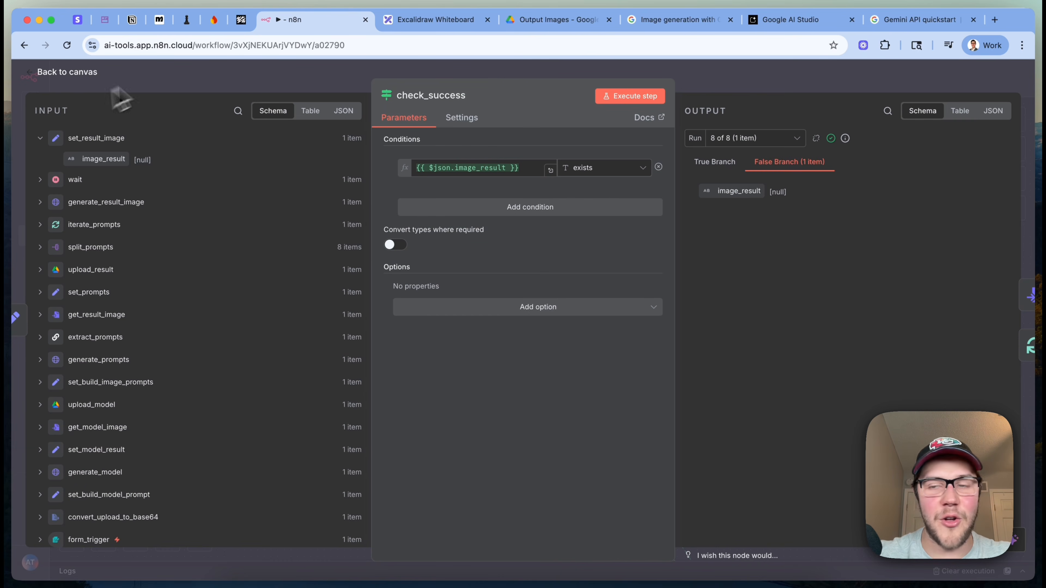
pyautogui.click(805, 85)
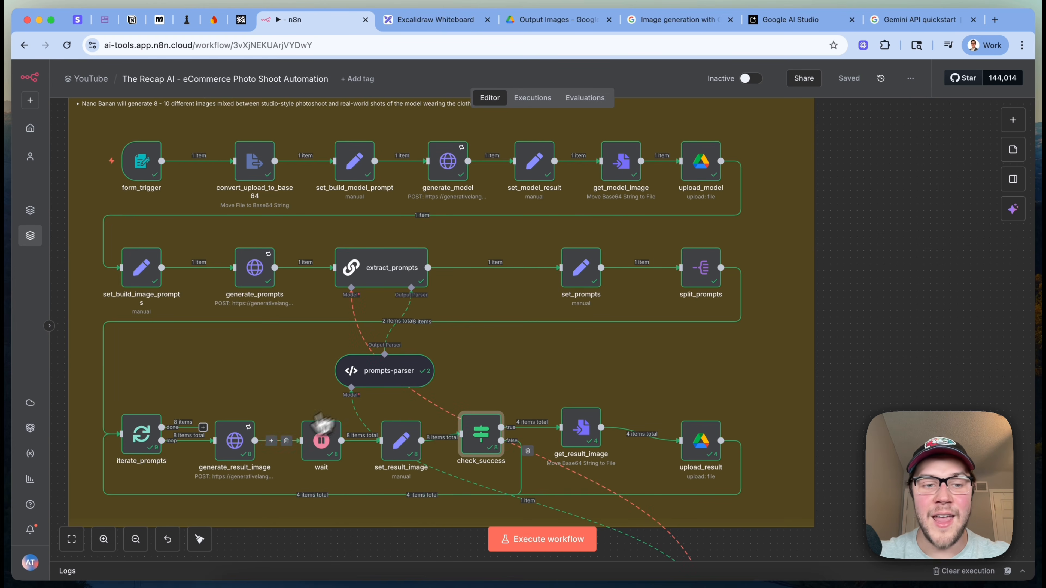
pyautogui.doubleClick(234, 440)
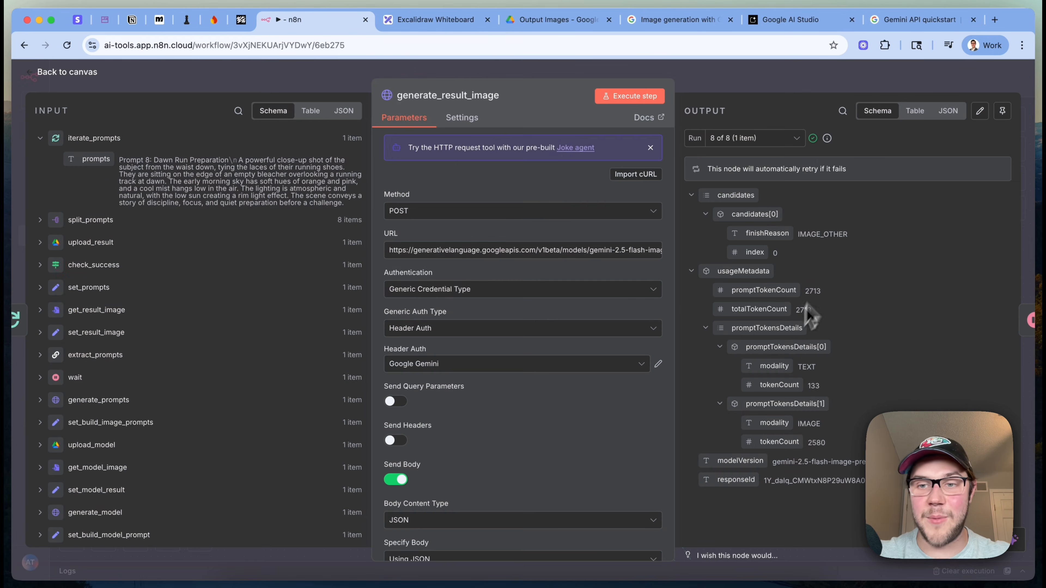
pyautogui.click(880, 88)
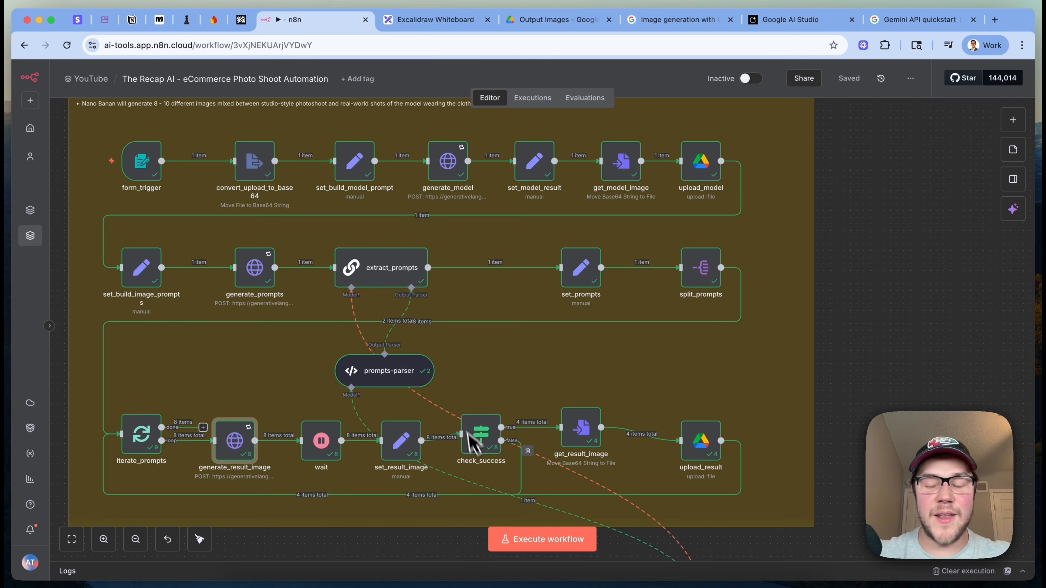
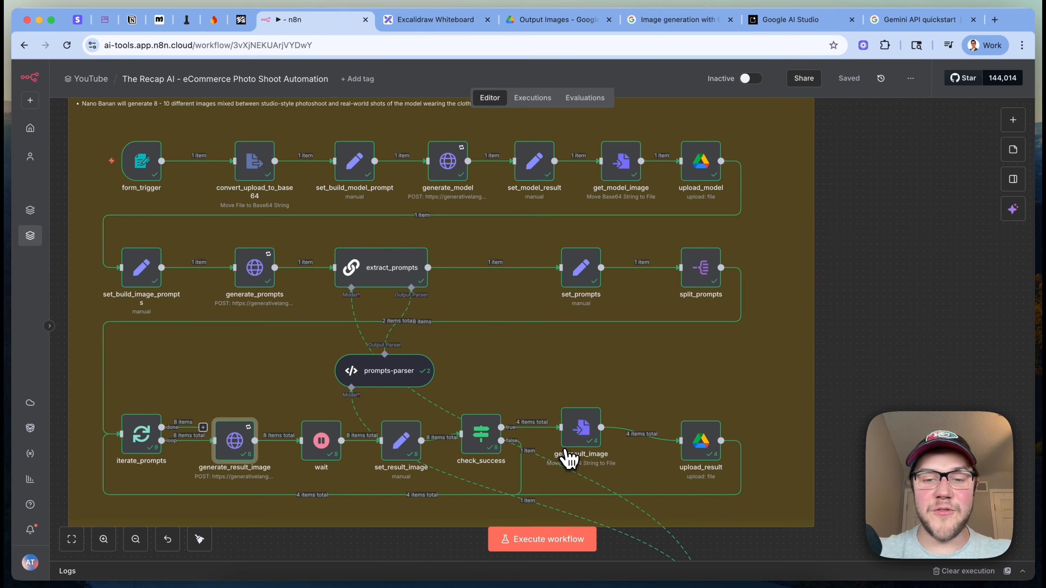
# - Open the get_result_image node, view the converted image file in its binary output, and return to the canvas
pyautogui.click(583, 438)
pyautogui.doubleClick(583, 438)
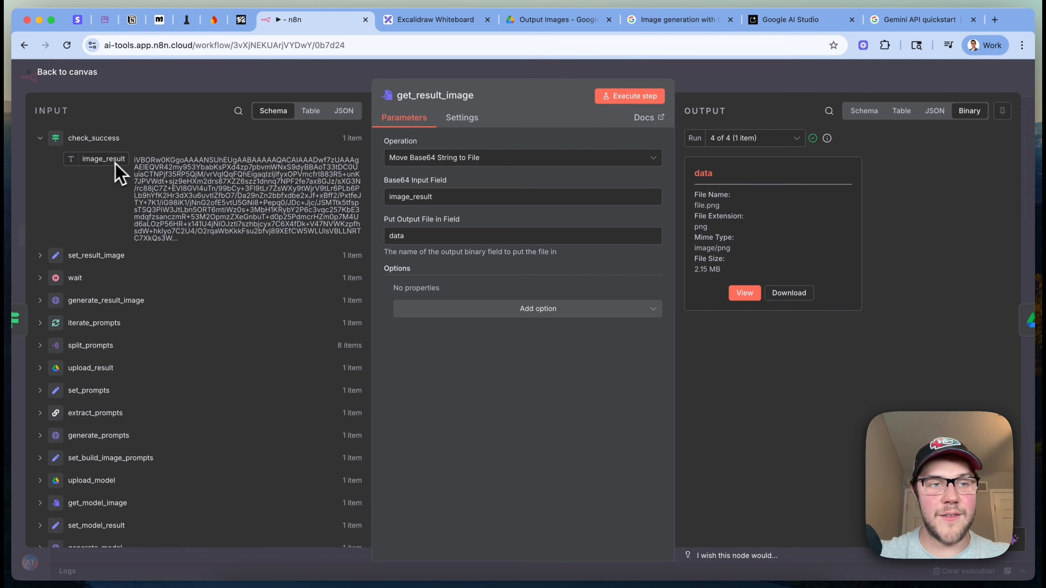
pyautogui.click(745, 292)
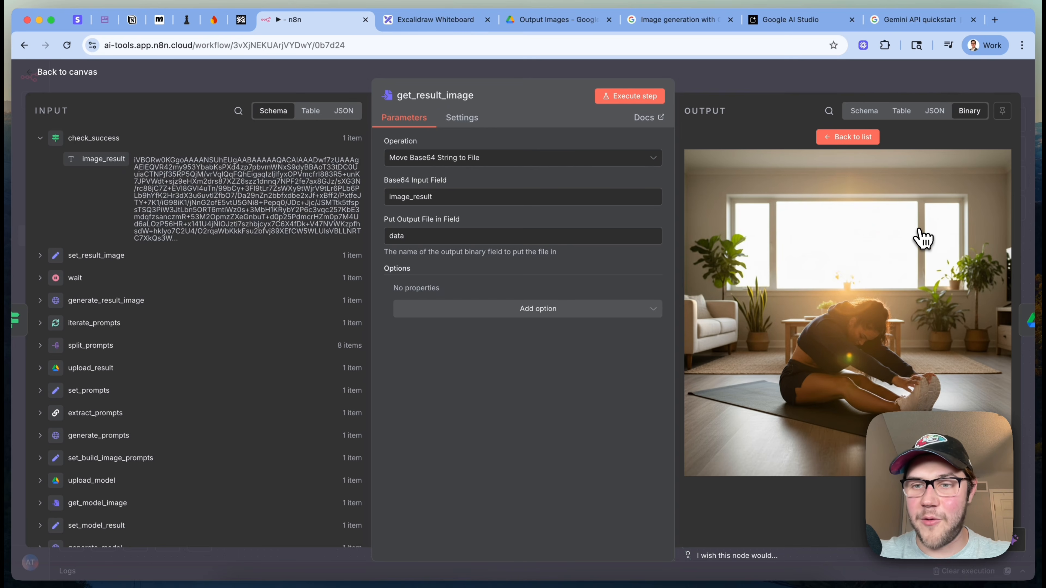
pyautogui.press('Escape')
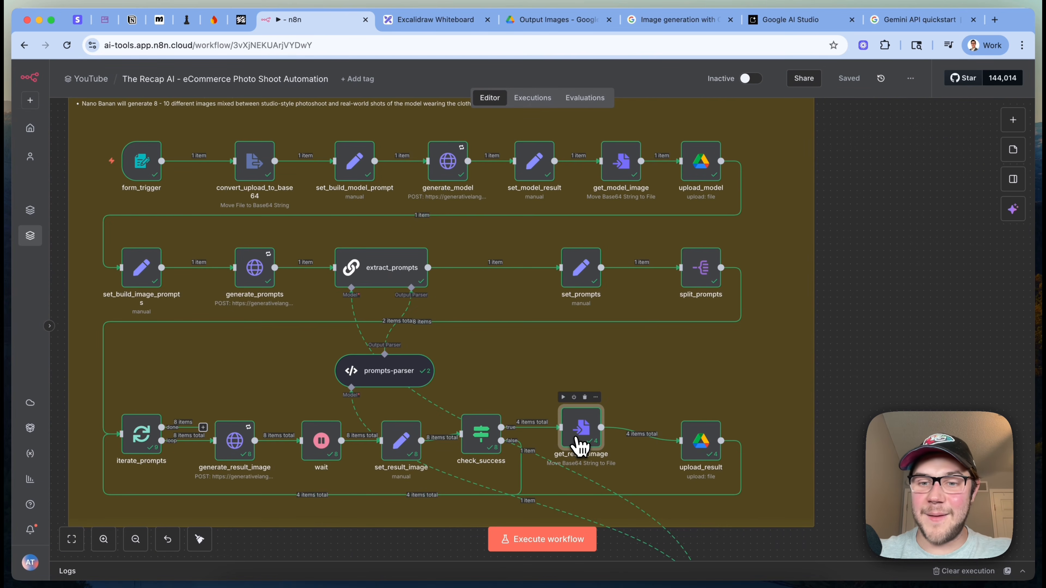
# - Open the upload_result node and match the incoming data file with the Input Data Field Name value
pyautogui.doubleClick(695, 447)
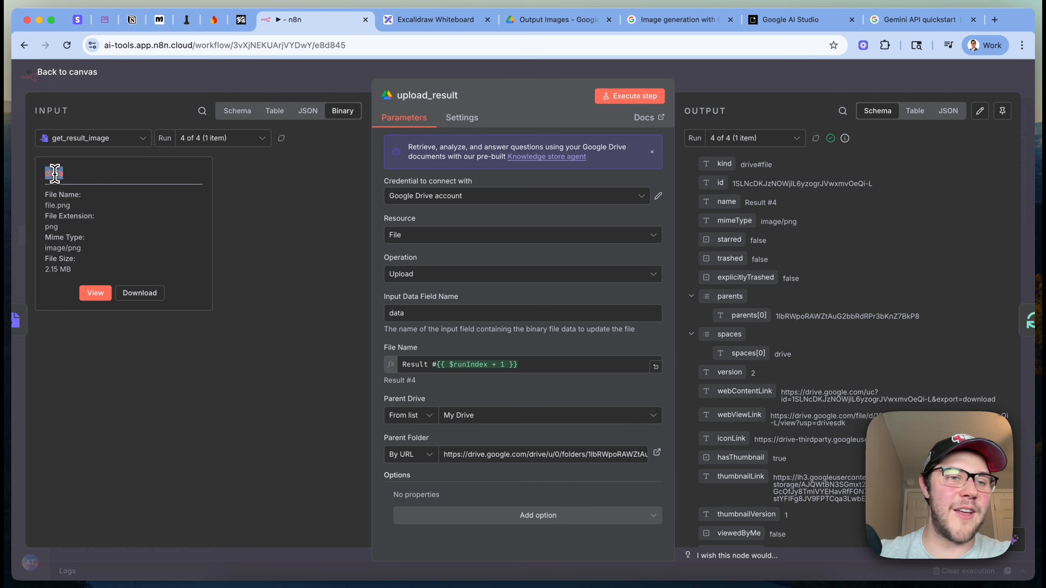
pyautogui.doubleClick(441, 310)
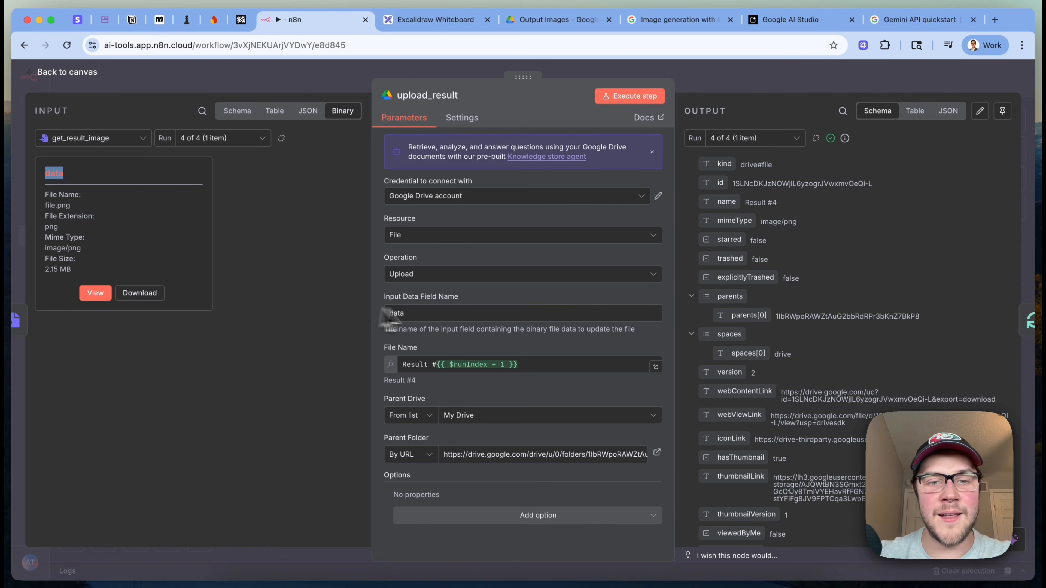
pyautogui.click(444, 312)
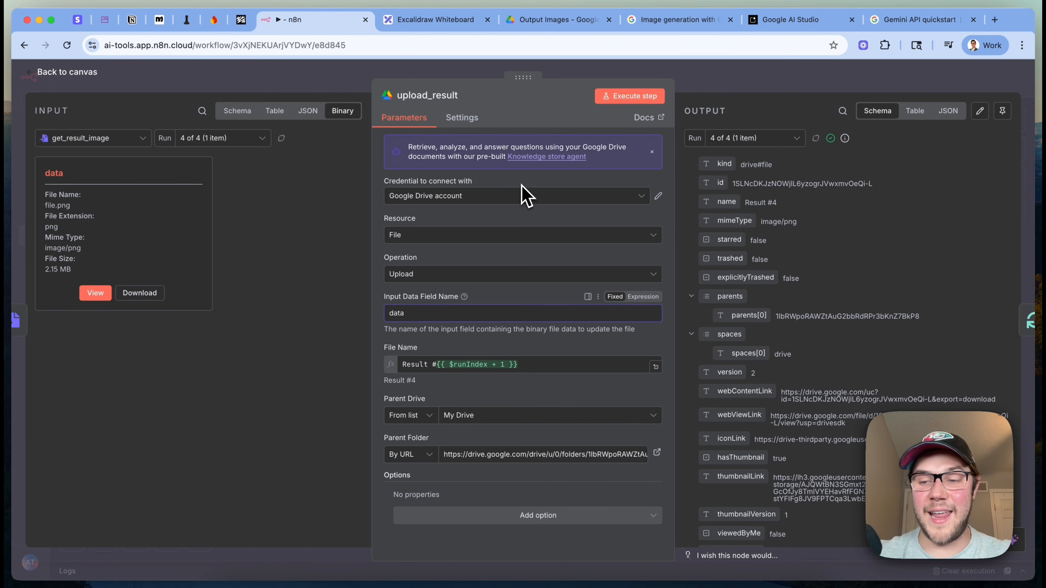
# - Inspect the Result #{{ $runIndex + 1 }} file name expression, compare it with the file names in Google Drive's Output Images folder, and return to n8n
pyautogui.click(416, 365)
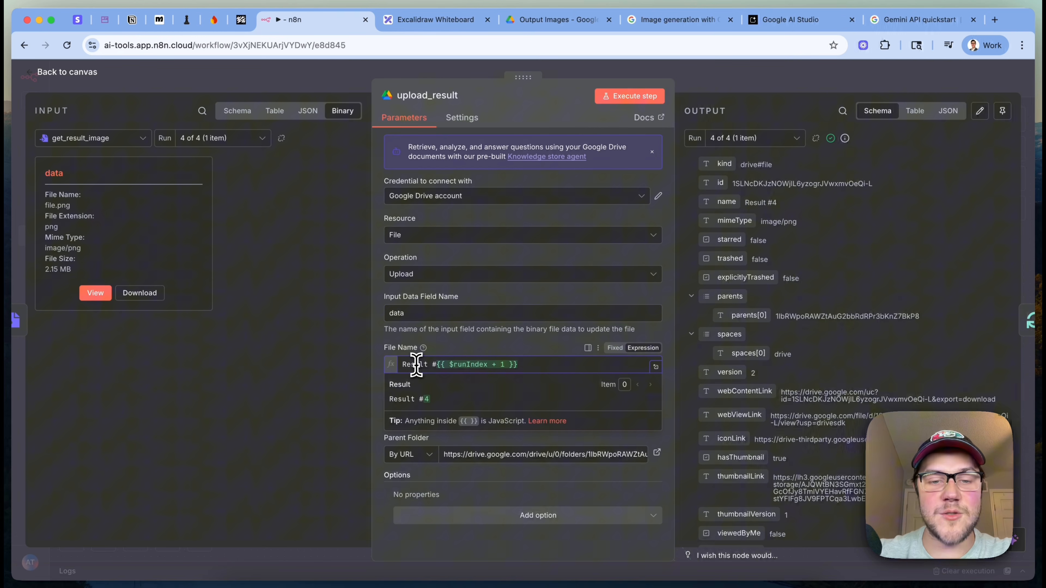
pyautogui.click(449, 365)
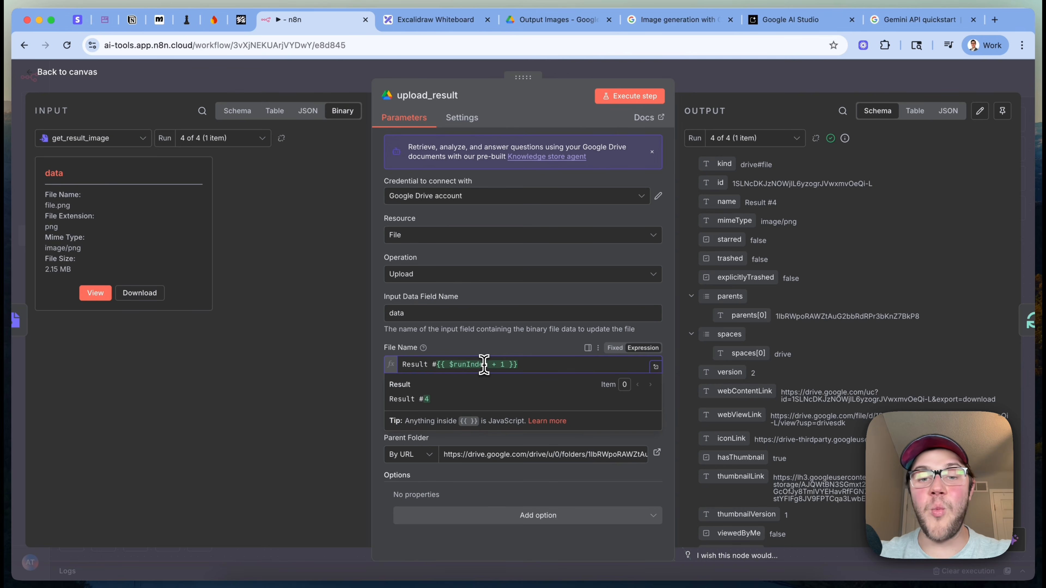
pyautogui.click(544, 21)
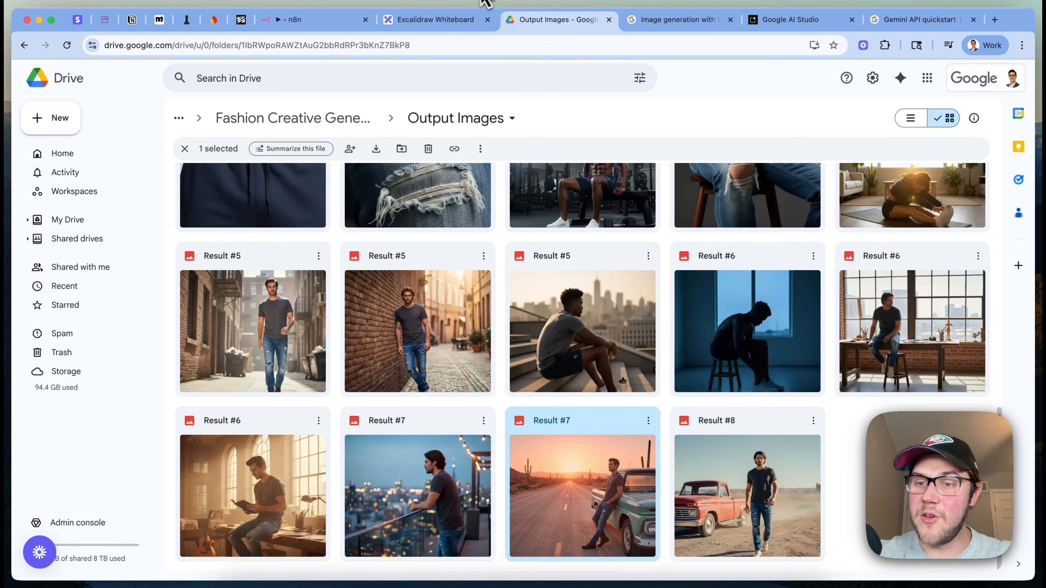
pyautogui.click(332, 22)
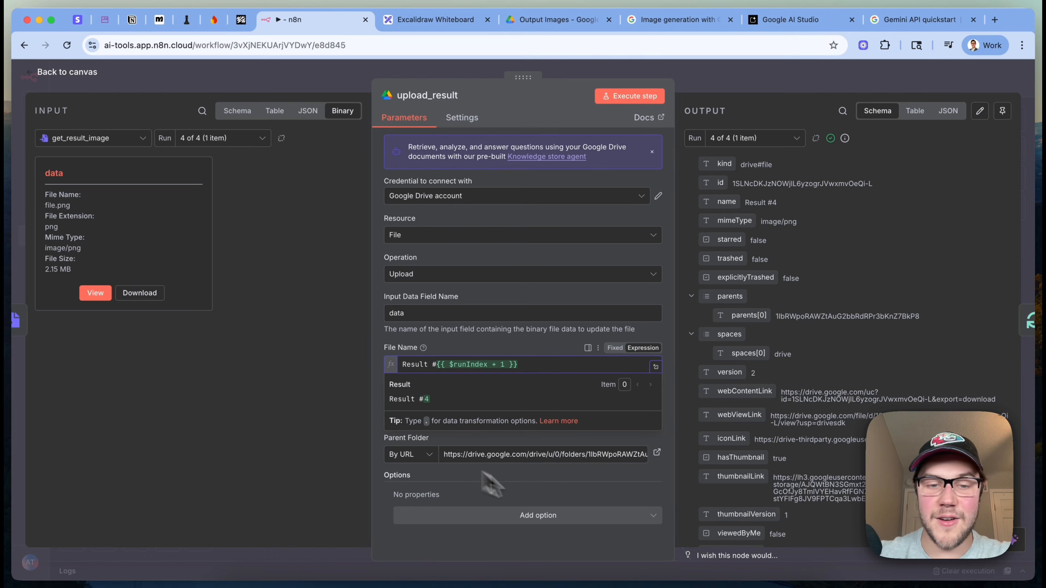
# - Examine the upload_result node's Parent Folder setting with its By URL option and folder link, and return to the canvas
pyautogui.click(489, 488)
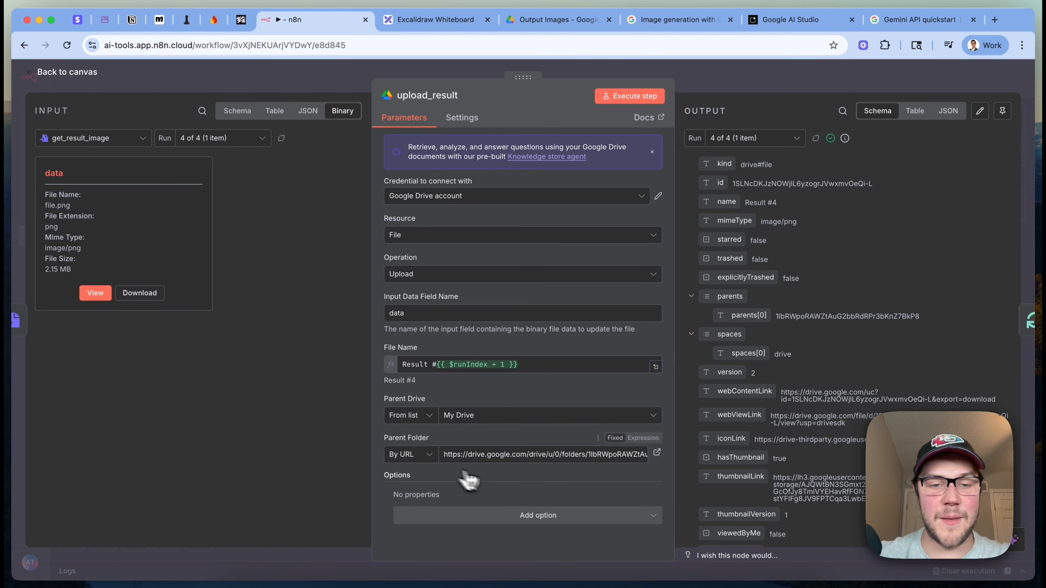
pyautogui.click(401, 467)
pyautogui.click(542, 491)
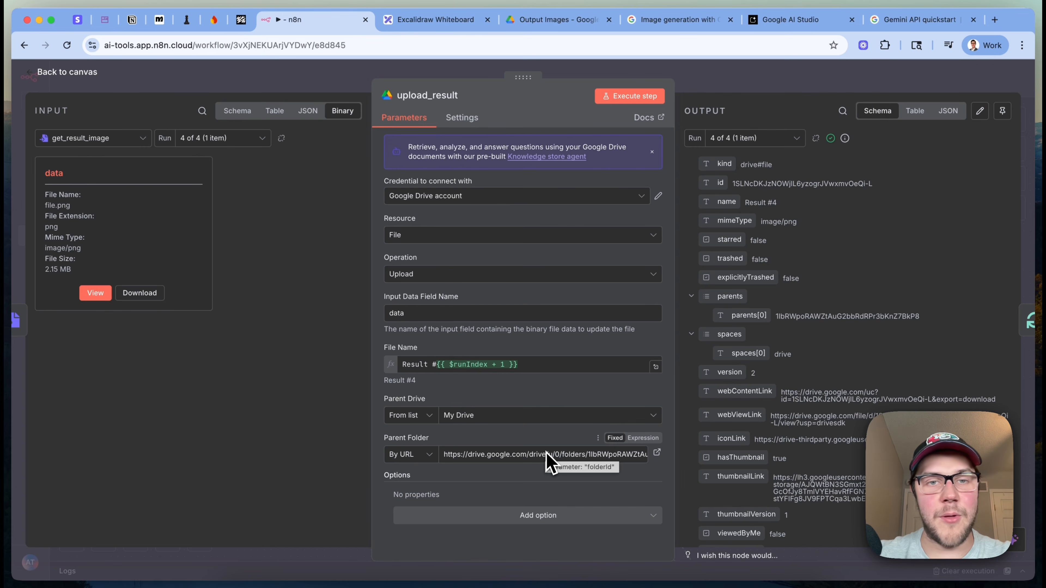
pyautogui.press('Escape')
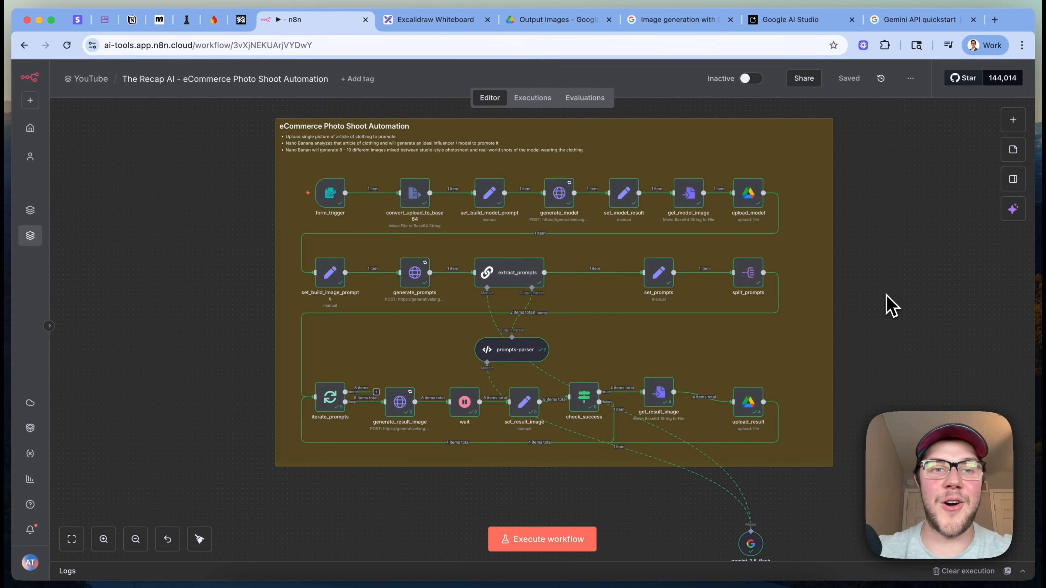